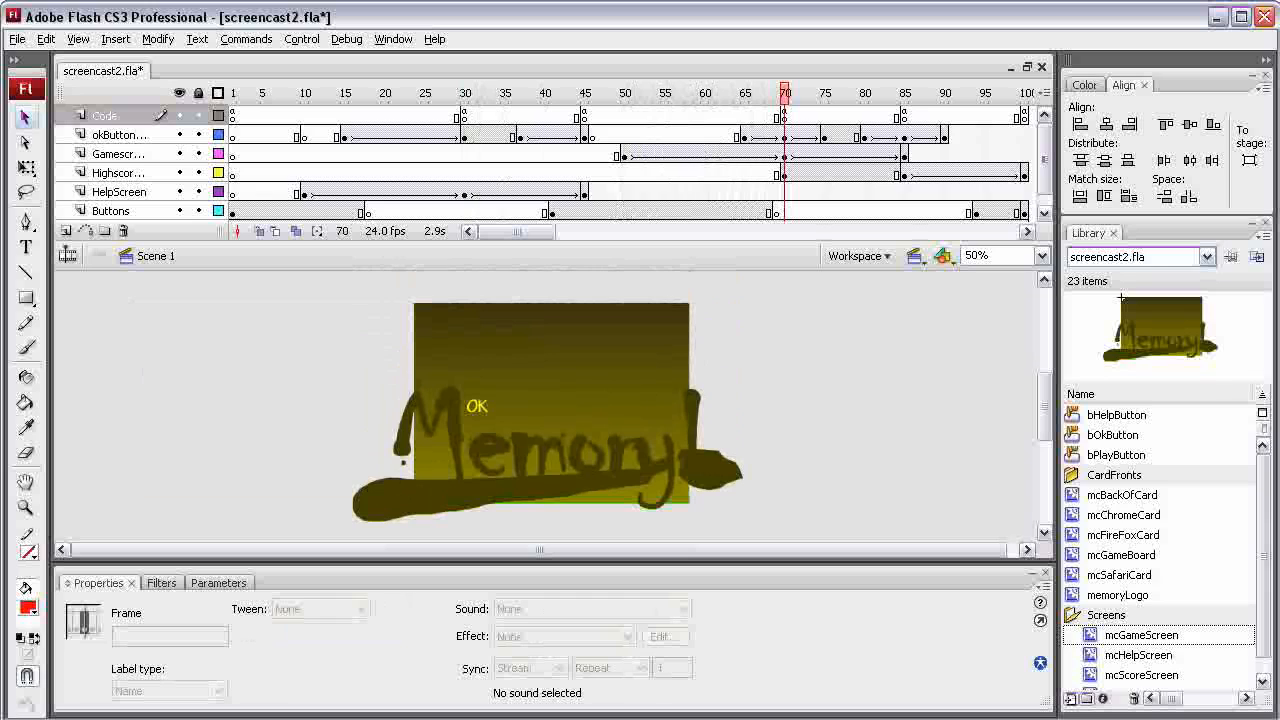
Open the mcGameScreen symbol for editing and insert a keyframe at frame 20 of Layer 1
double_click(1141, 635)
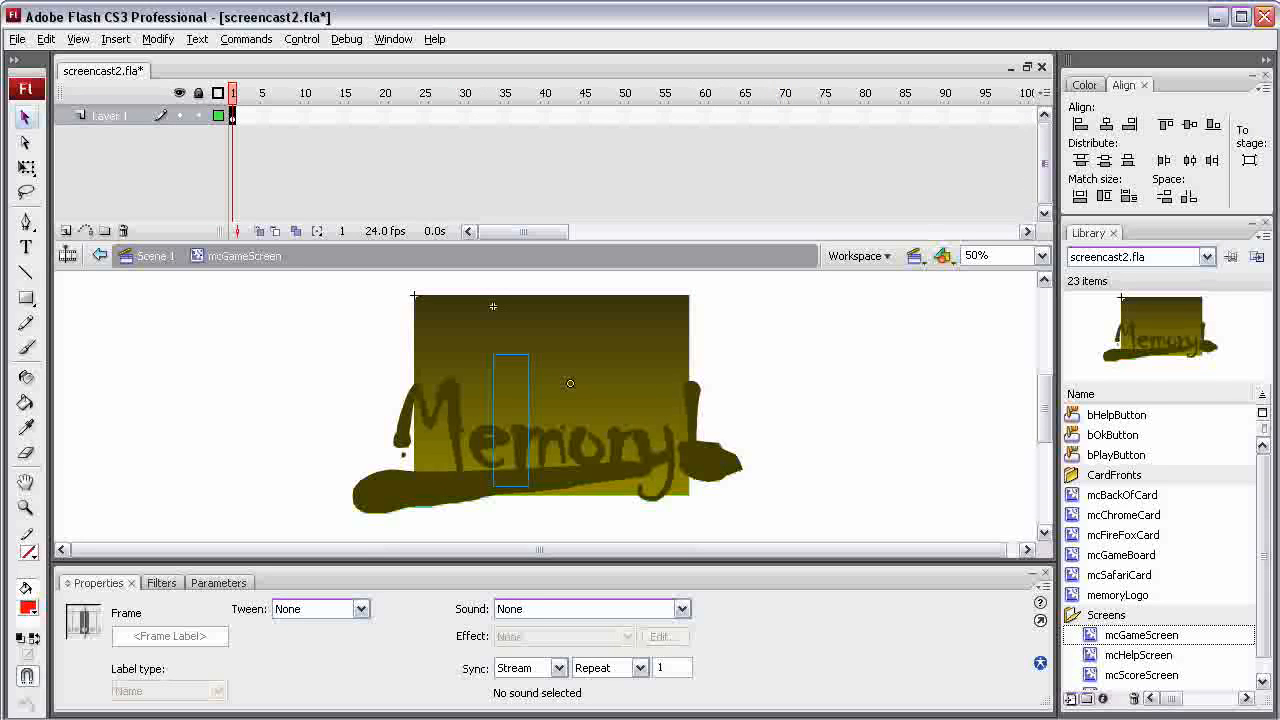
right_click(386, 116)
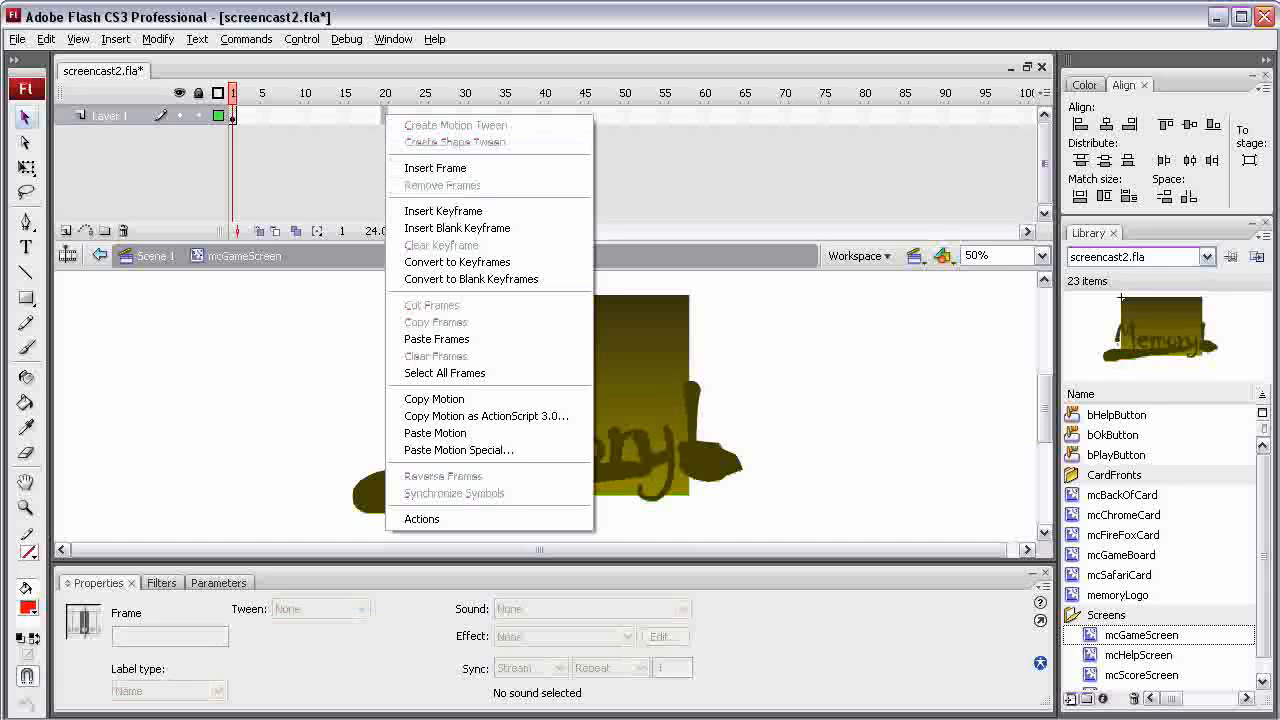
left_click(443, 211)
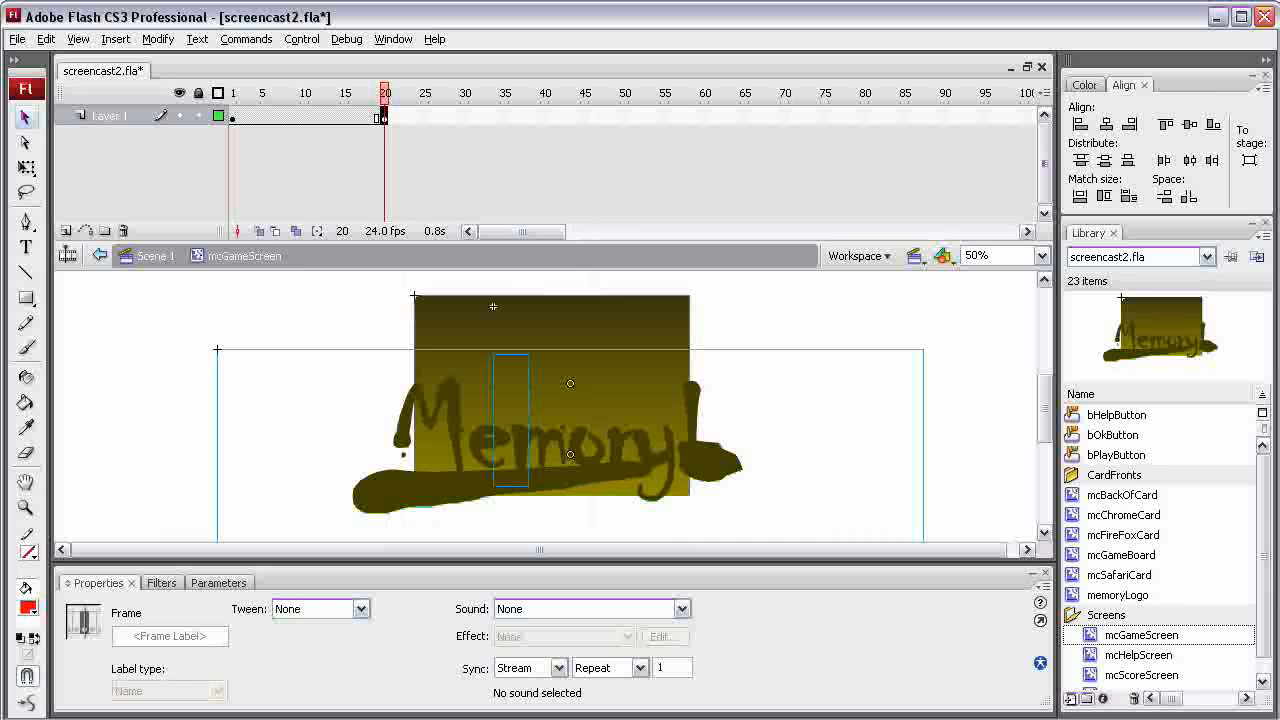
Add a new layer named Code above Layer 1 and insert a keyframe at its frame 20
left_click(66, 231)
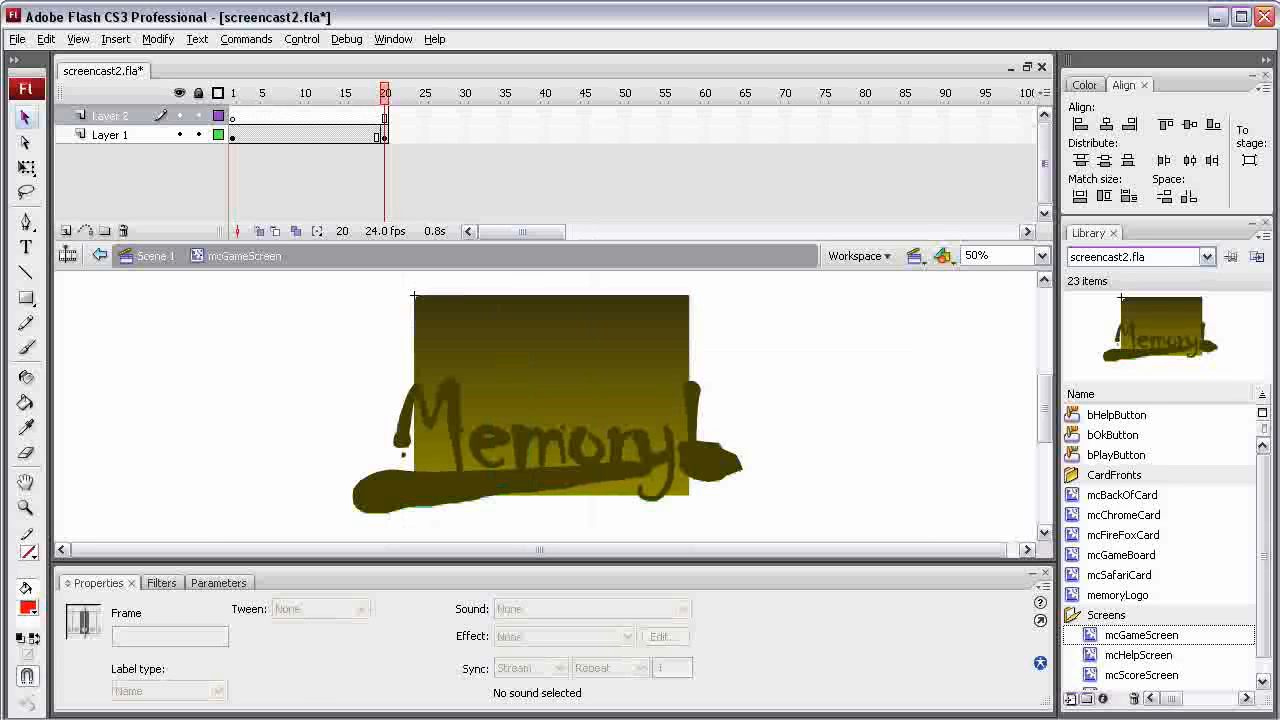
double_click(112, 116)
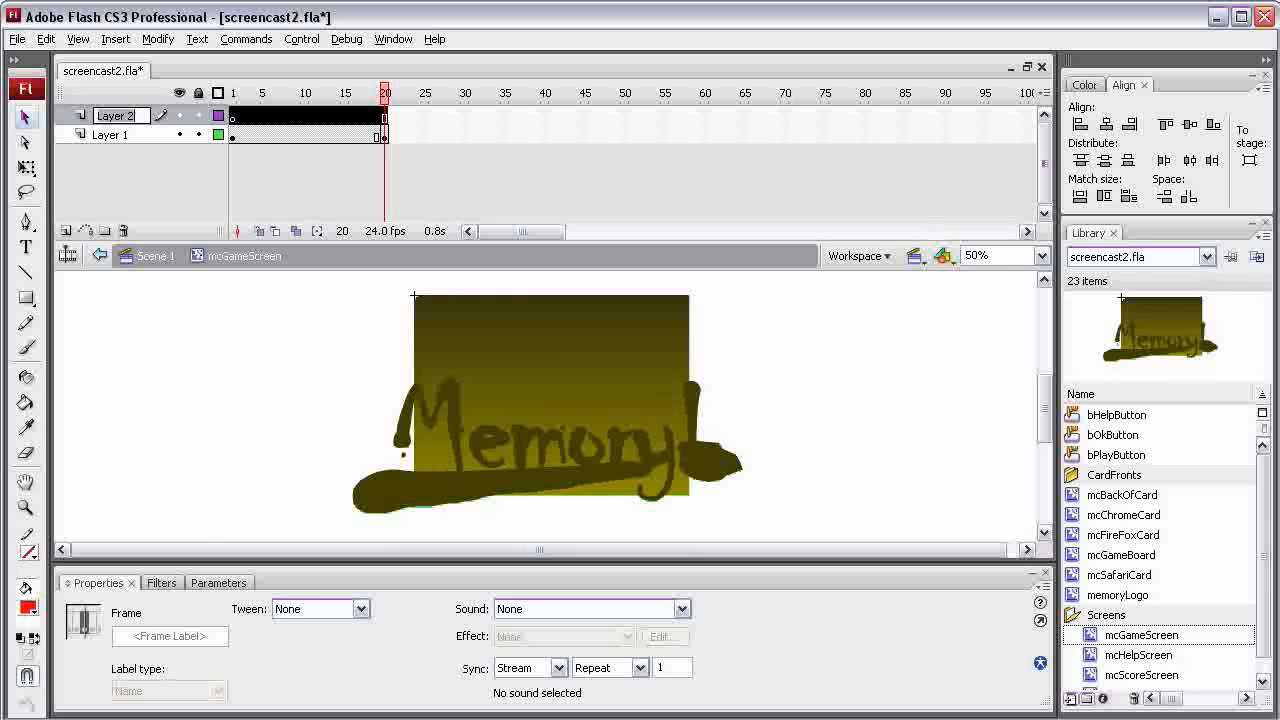
type("Code")
key("Return")
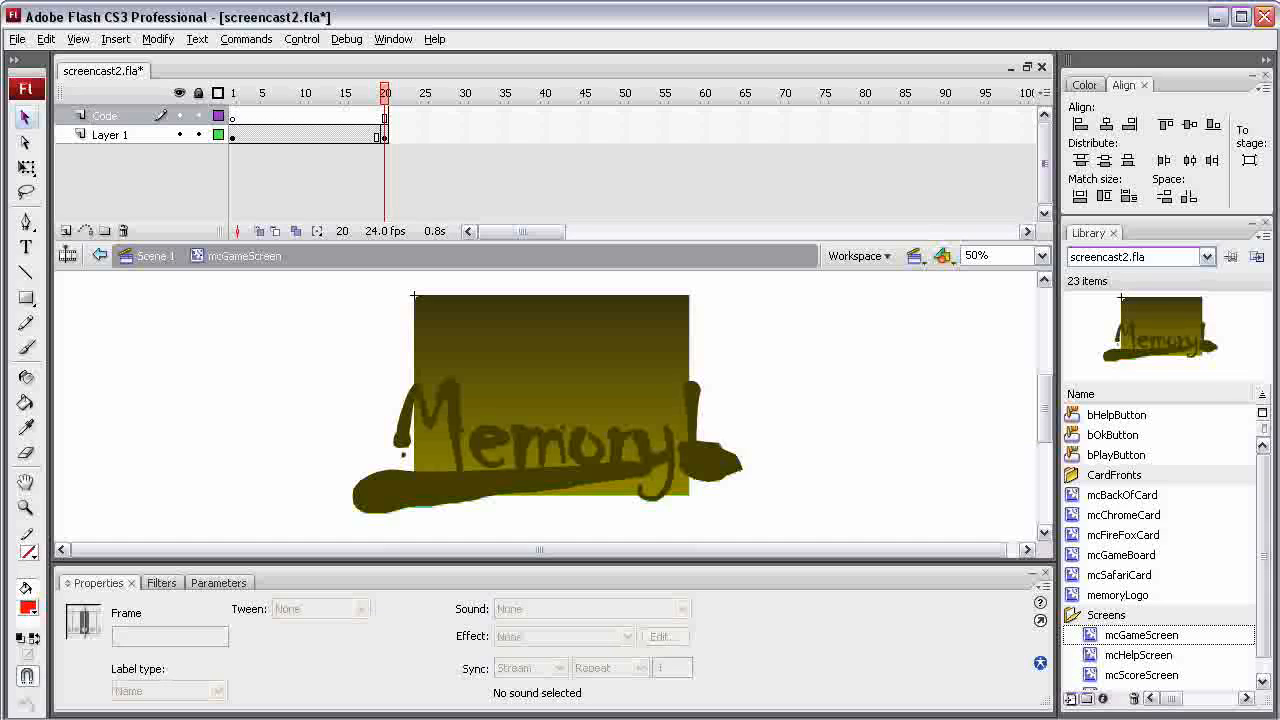
right_click(384, 116)
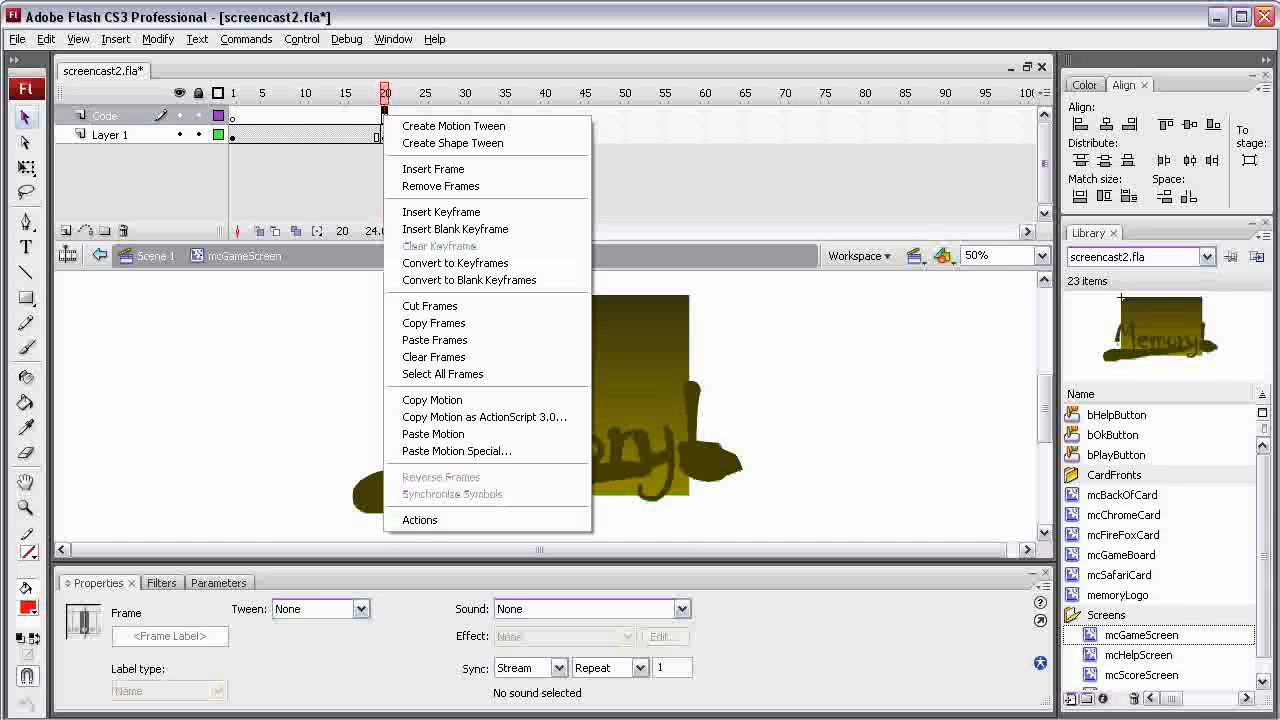
left_click(441, 212)
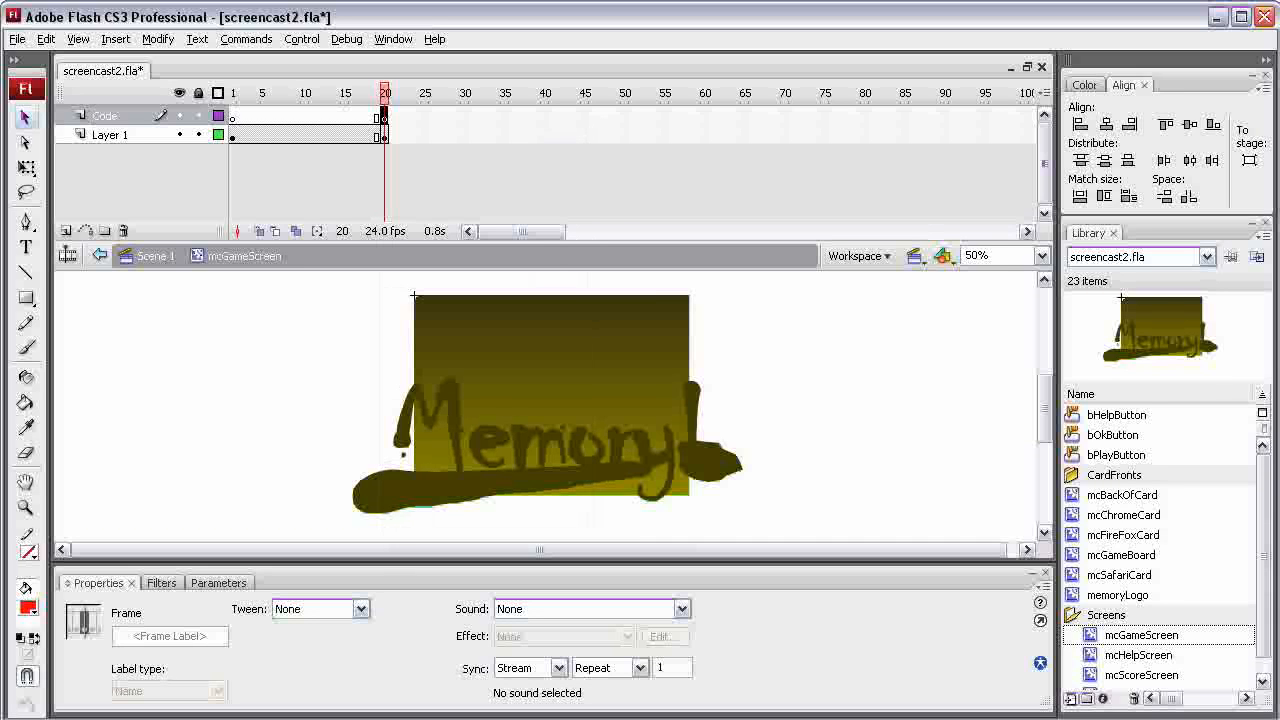
Add the script stop(); to frame 20 of the Code layer and collapse the script editor
left_click(393, 39)
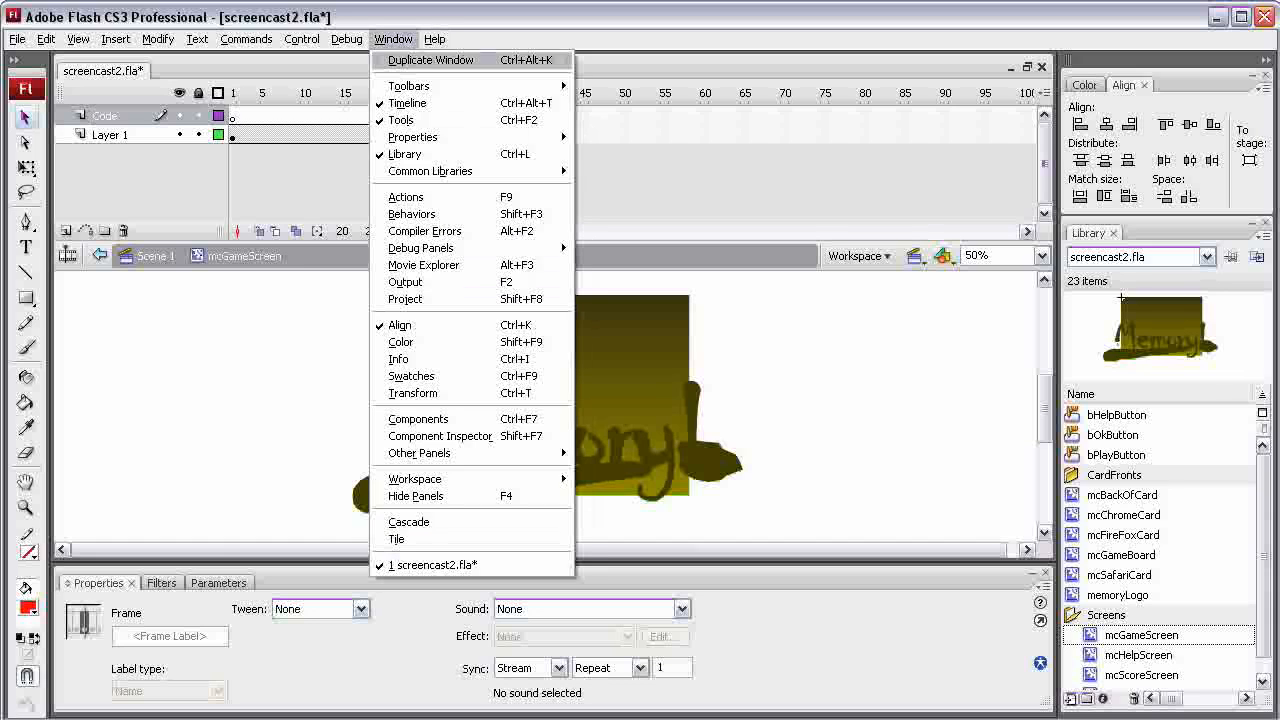
left_click(405, 197)
type("stop()")
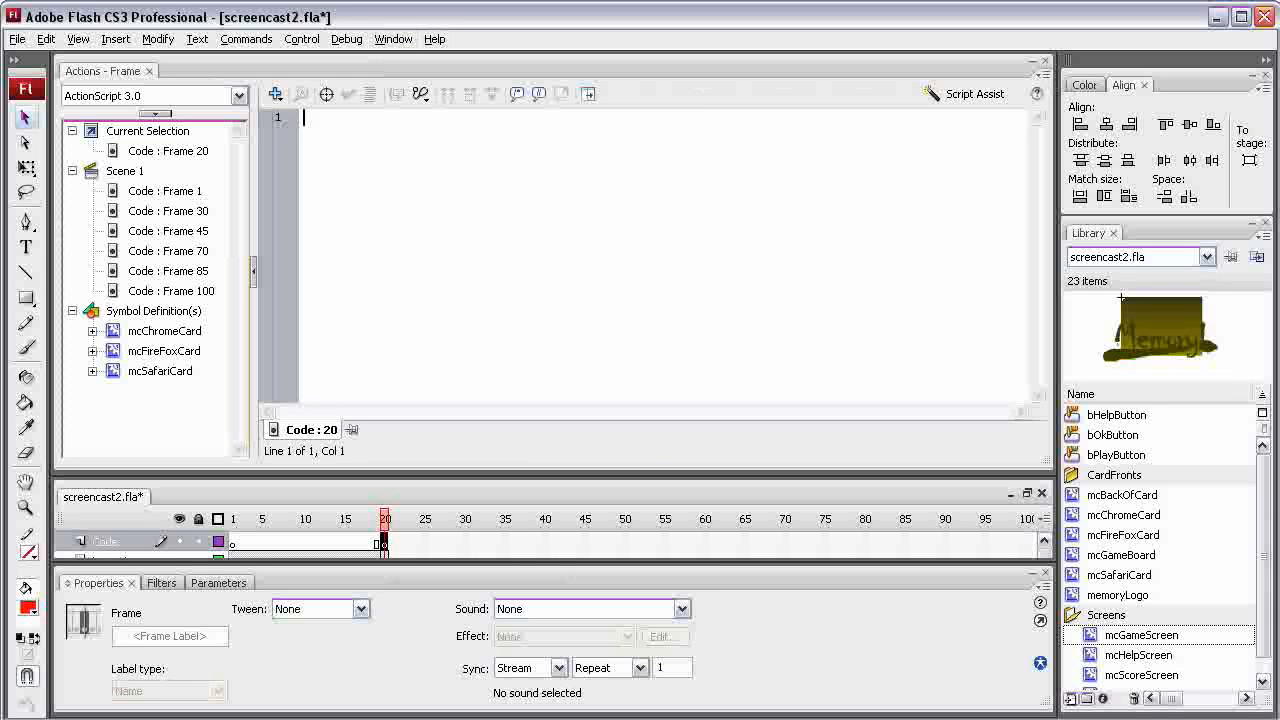
type(";")
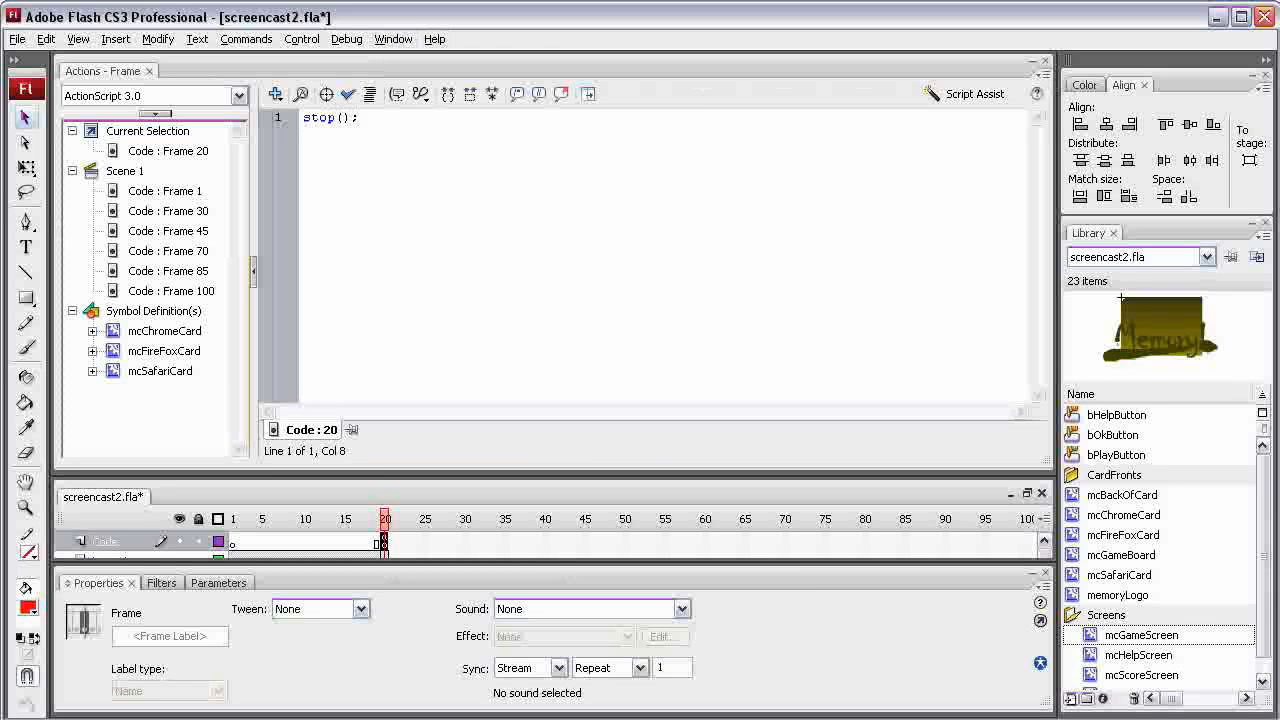
left_click(103, 71)
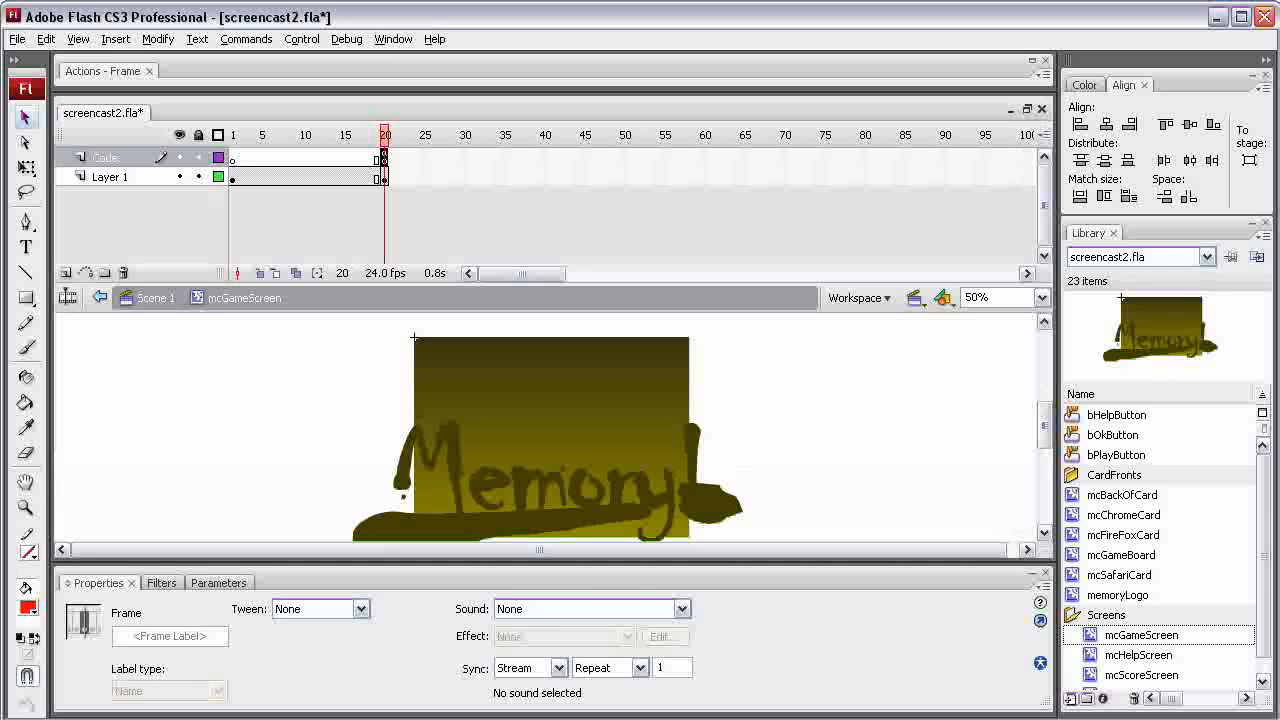
In frame 1 of Layer 1, examine which objects are the logo, the background and the game board
key("Return")
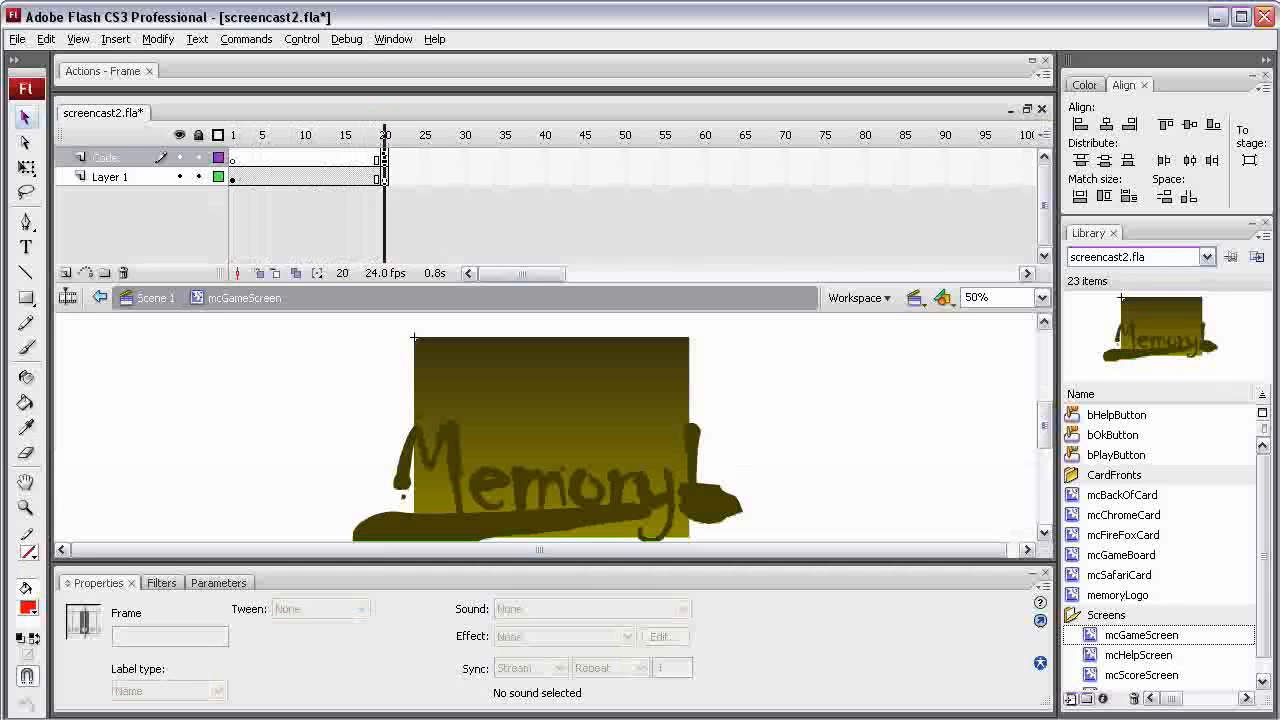
left_click(233, 178)
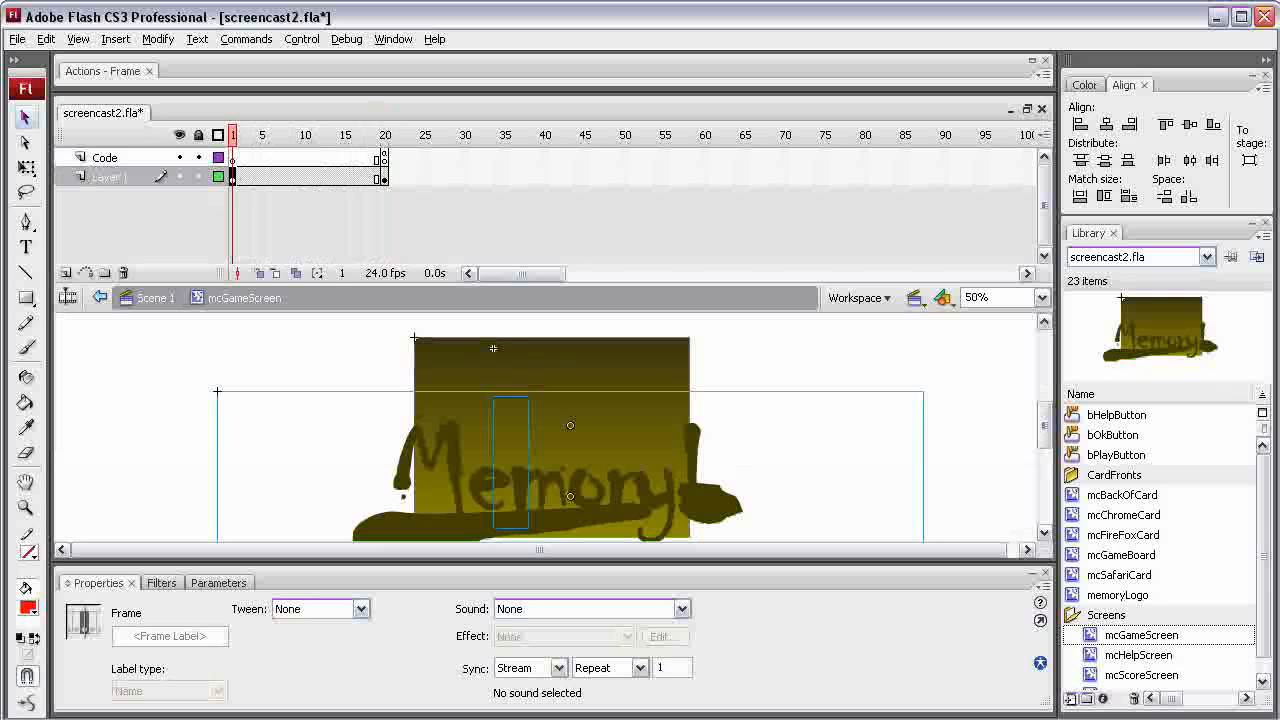
key("Escape")
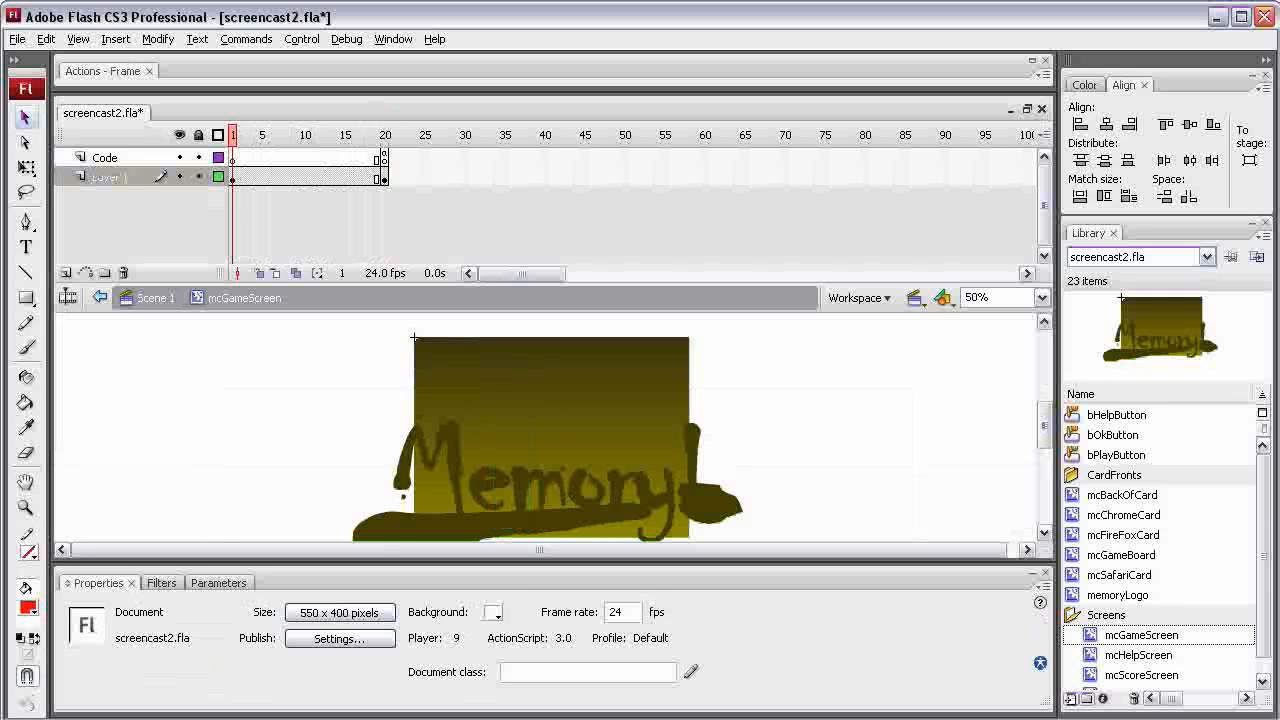
left_click(540, 520)
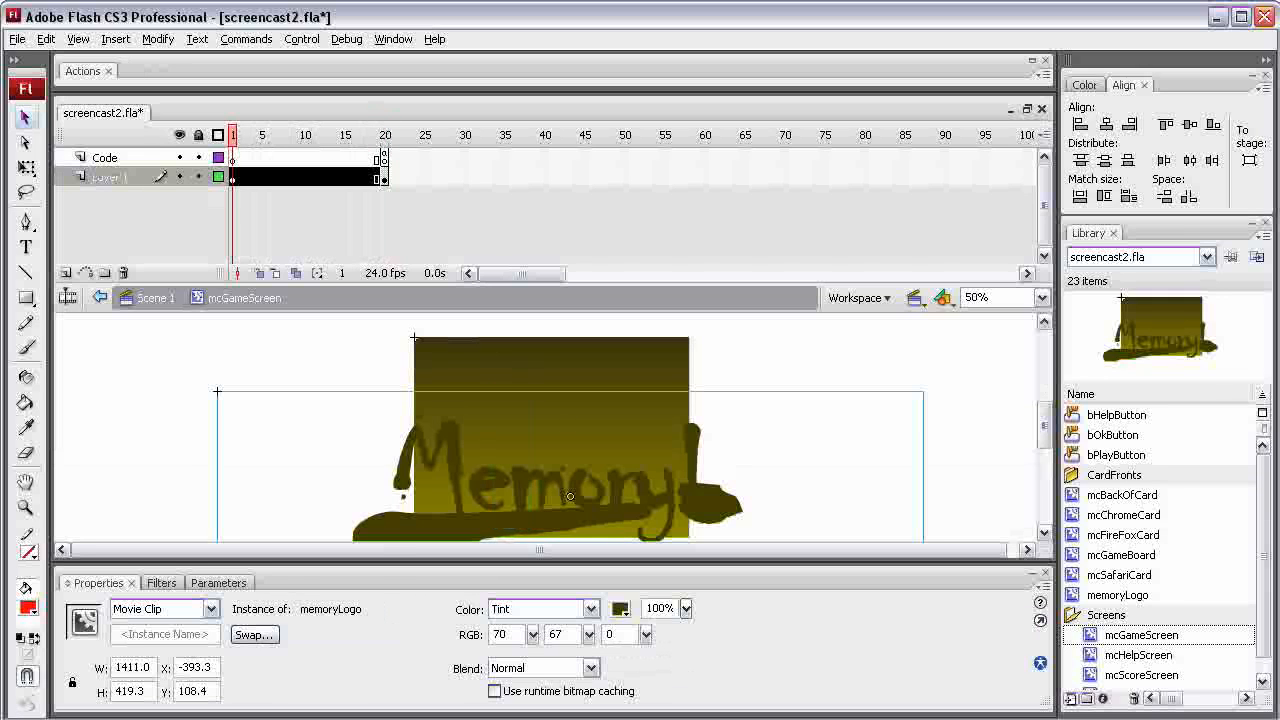
key("Escape")
left_click(540, 520)
left_click(551, 395)
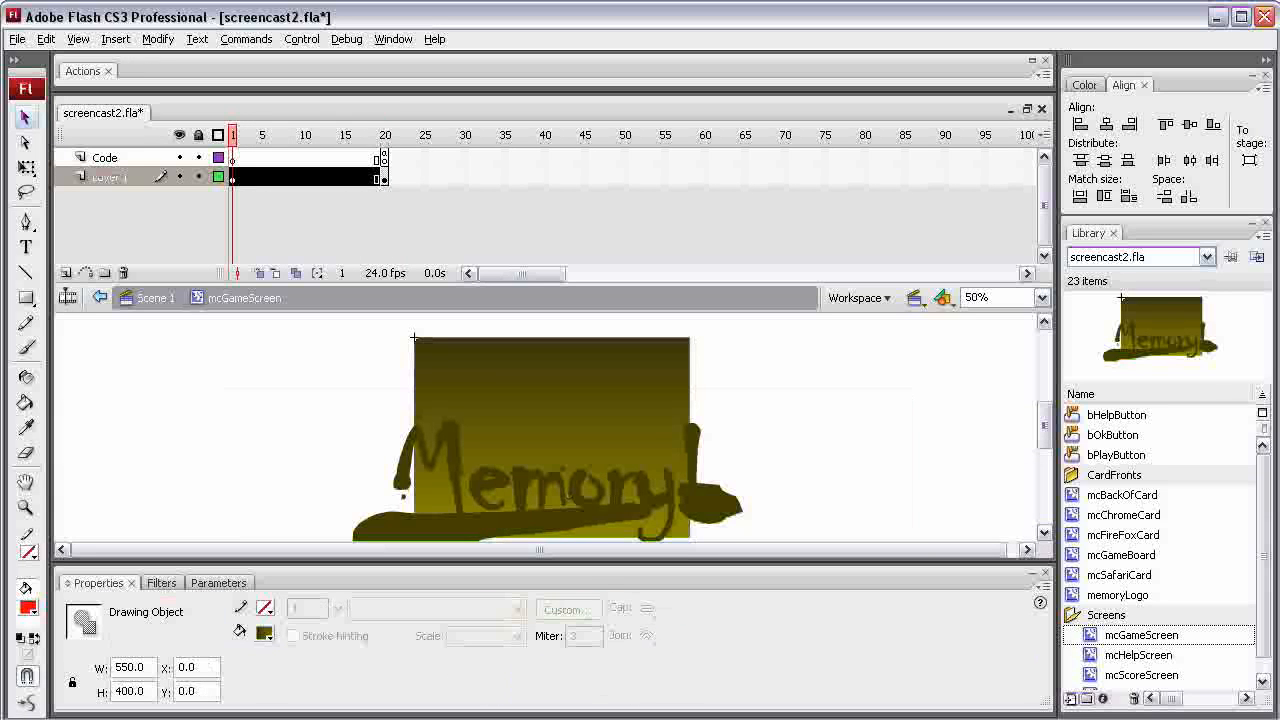
left_click_drag(1044, 425, 1044, 426)
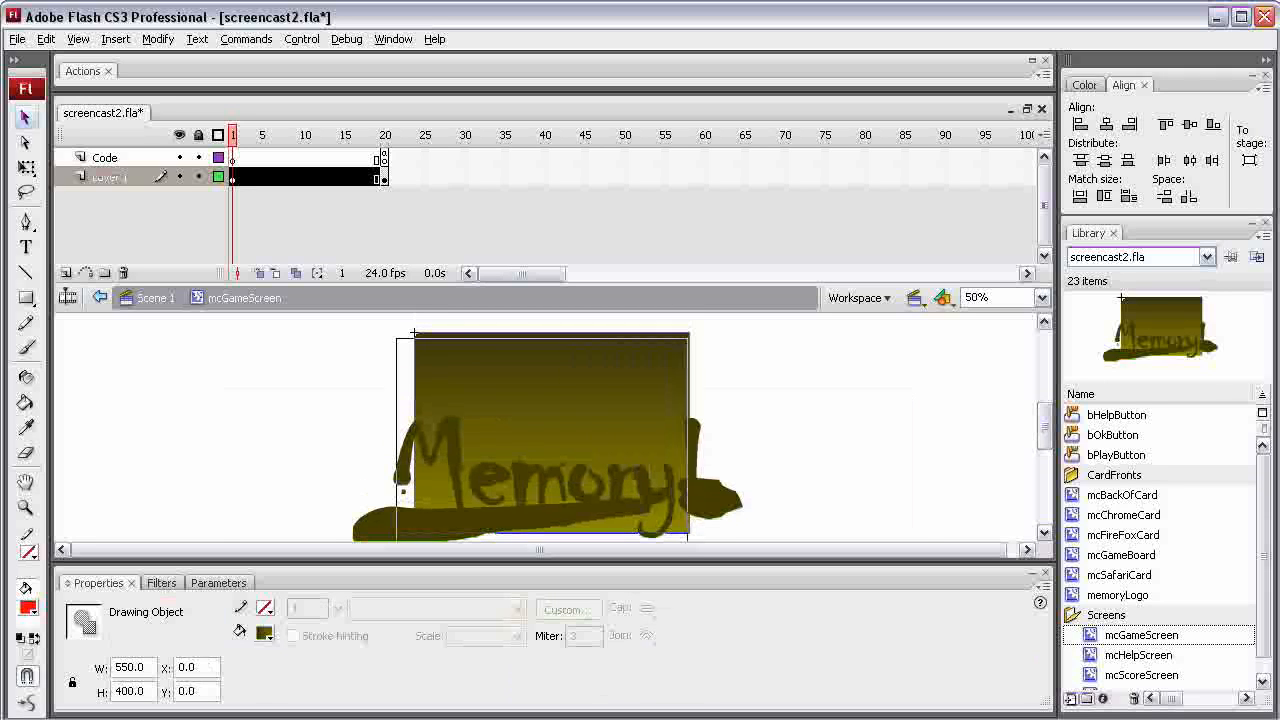
key("ctrl+a")
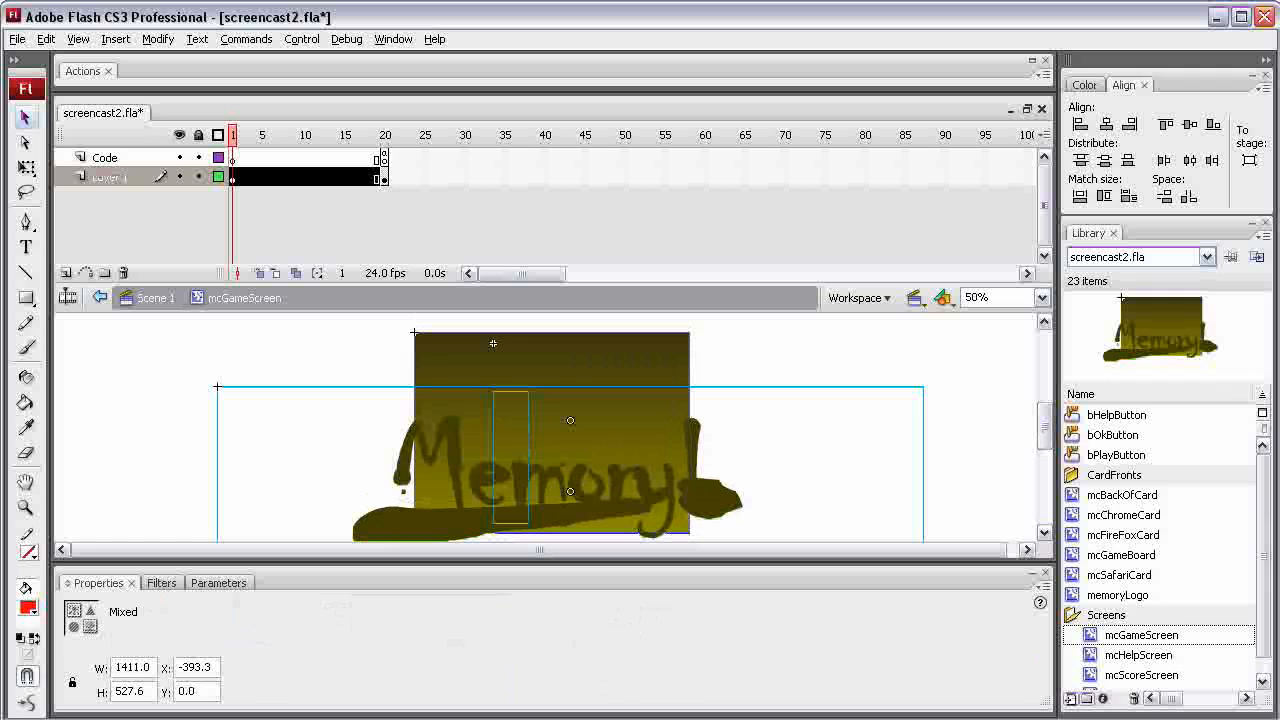
left_click(820, 430)
Move the mcGameBoard instance in frame 1 straight up to Y -150
left_click(510, 457)
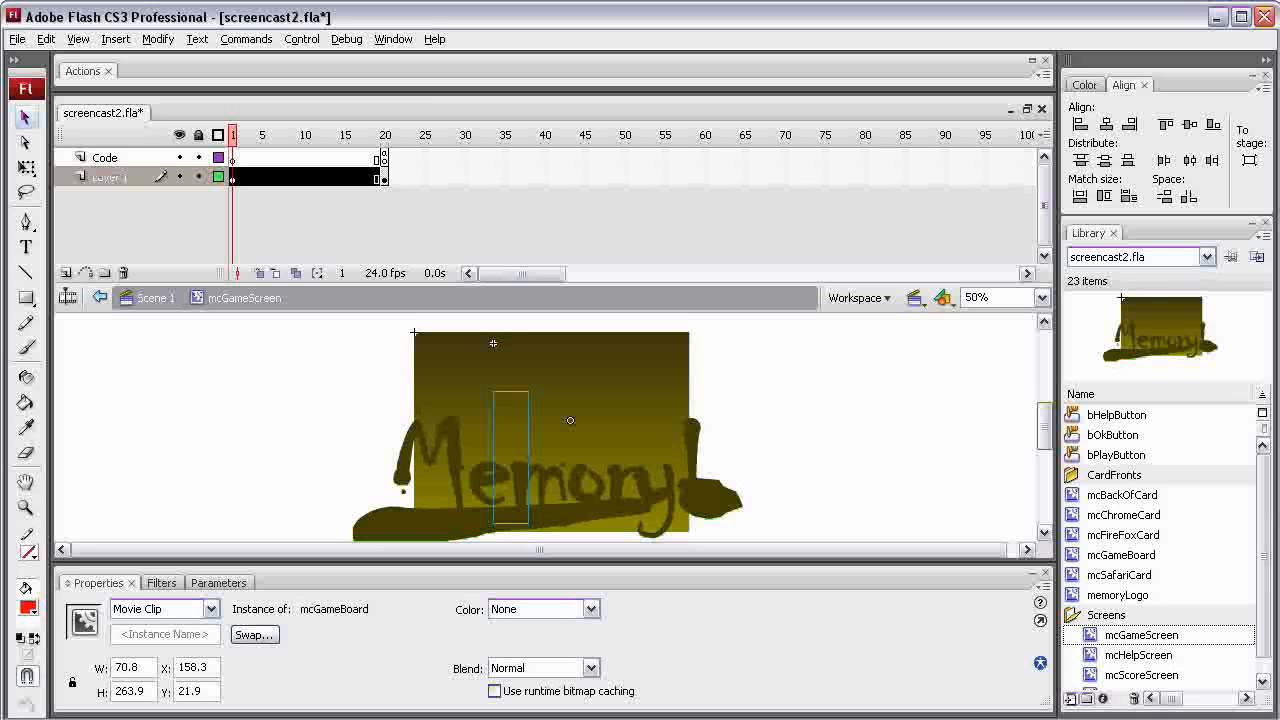
scroll(550, 430, "up", 1)
scroll(550, 430, "down", 1)
scroll(550, 430, "up", 2)
scroll(550, 430, "up", 1)
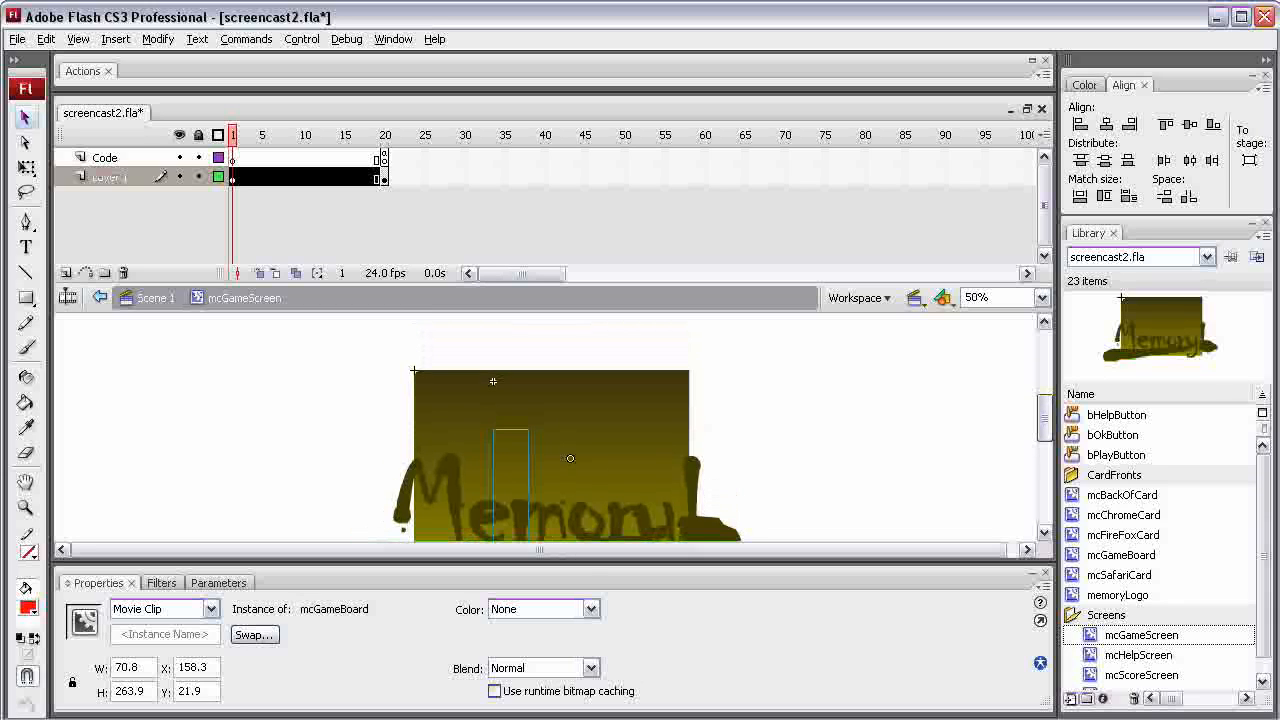
scroll(550, 430, "up", 2)
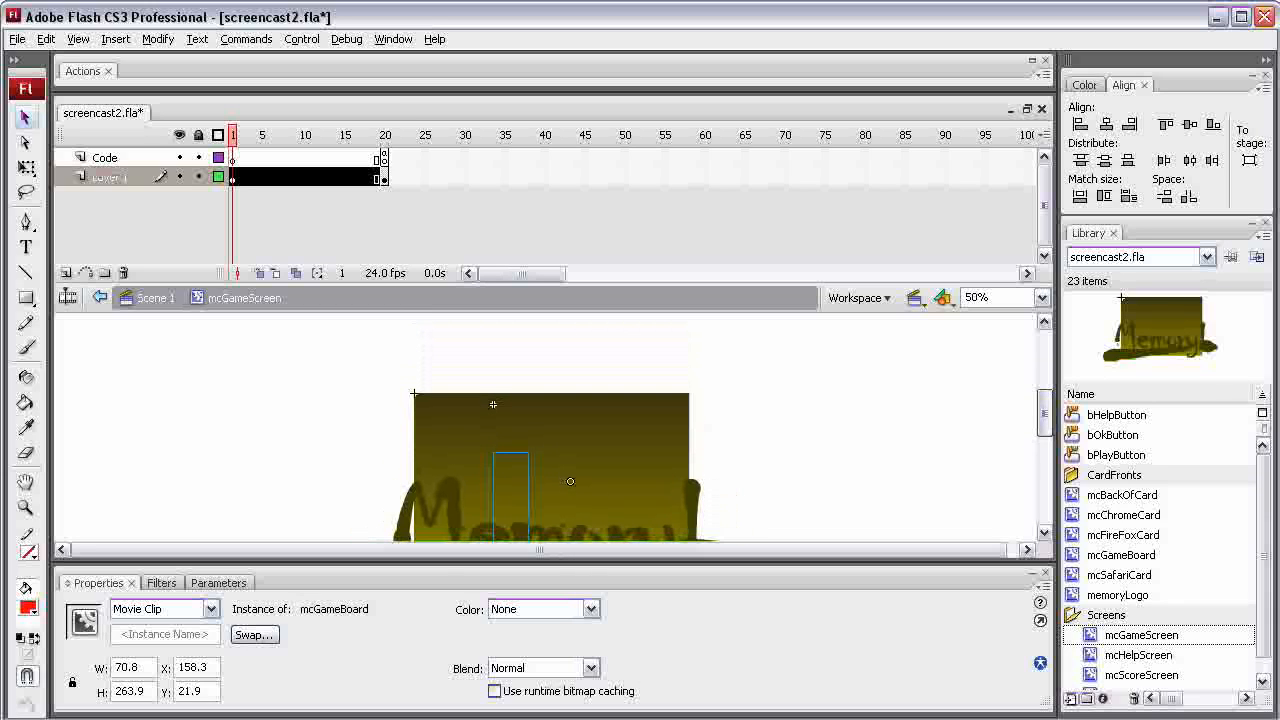
left_click_drag(528, 433, 528, 320)
scroll(548, 430, "up", 3)
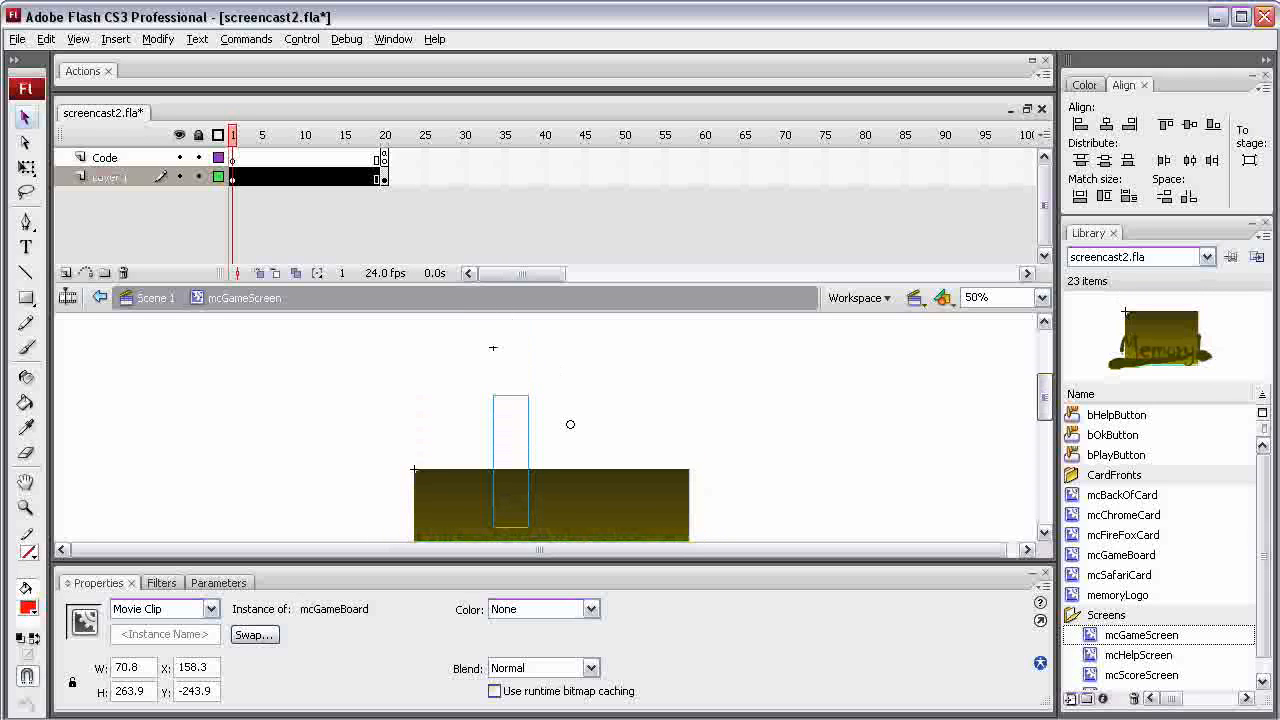
left_click_drag(511, 396, 511, 443)
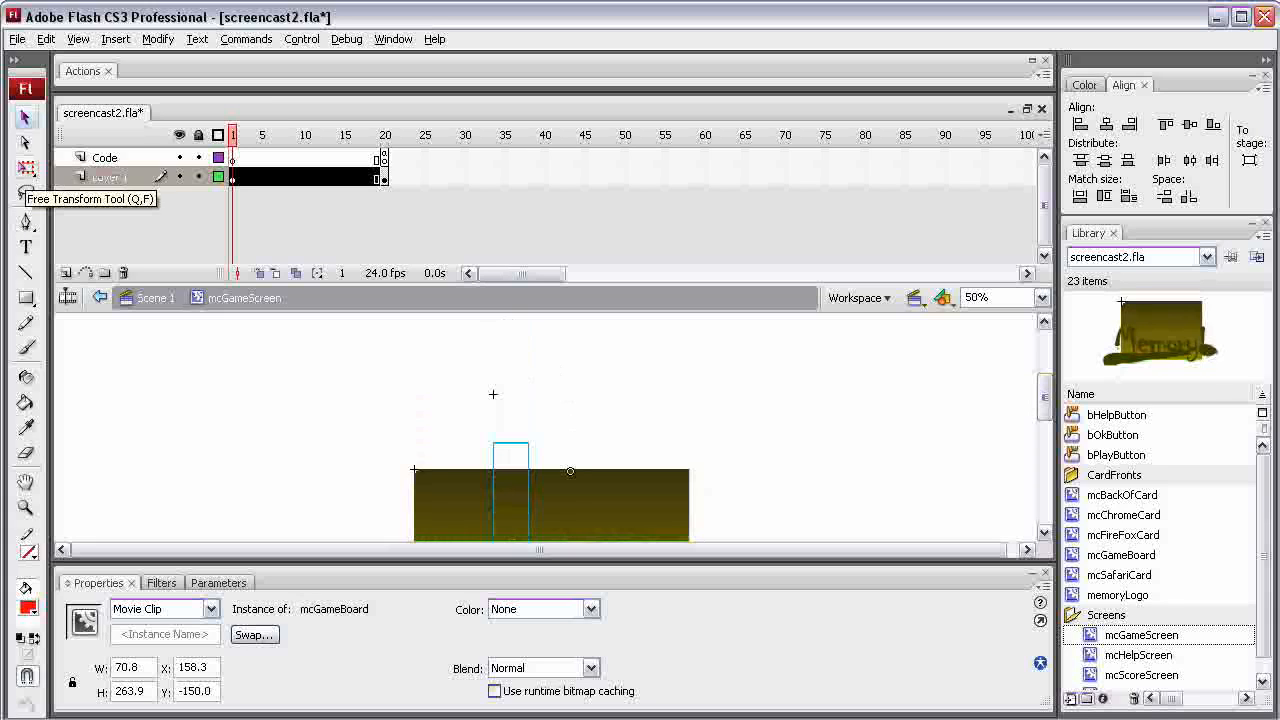
With Free Transform, move the game board's transformation point onto its registration point and rotate the board 90° counterclockwise
left_click(26, 167)
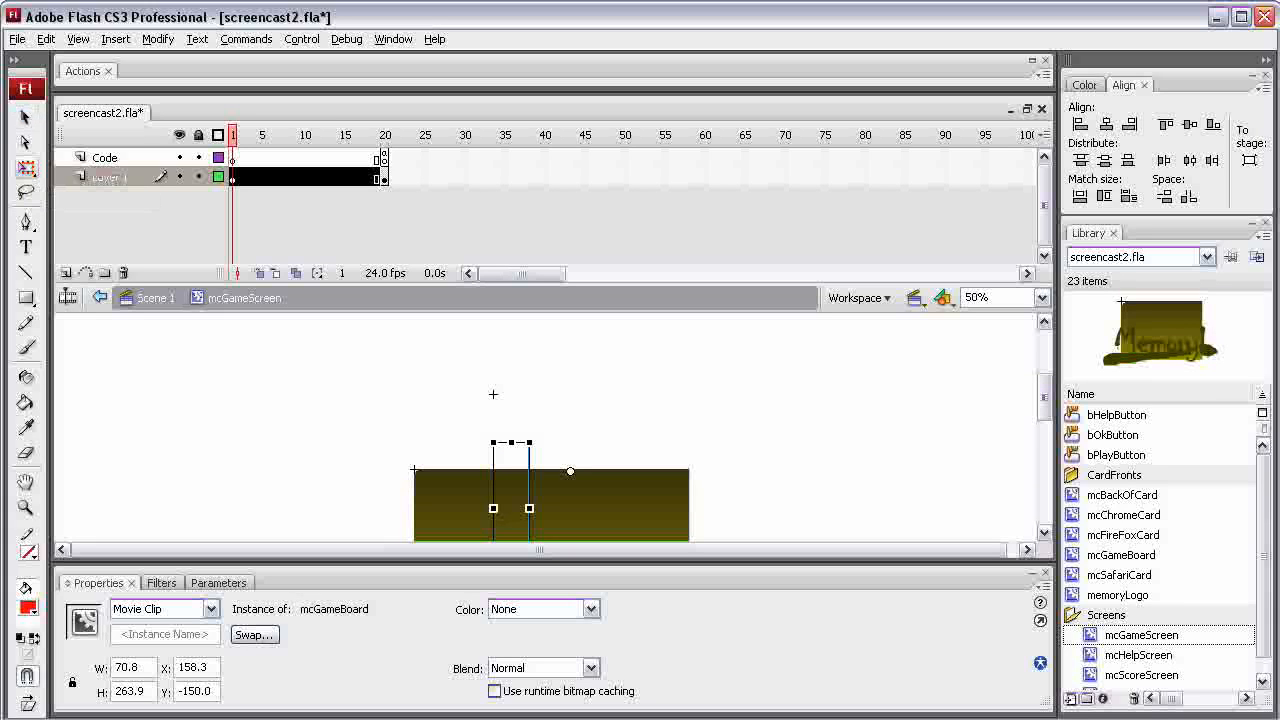
left_click_drag(491, 441, 459, 430)
left_click_drag(569, 470, 493, 394)
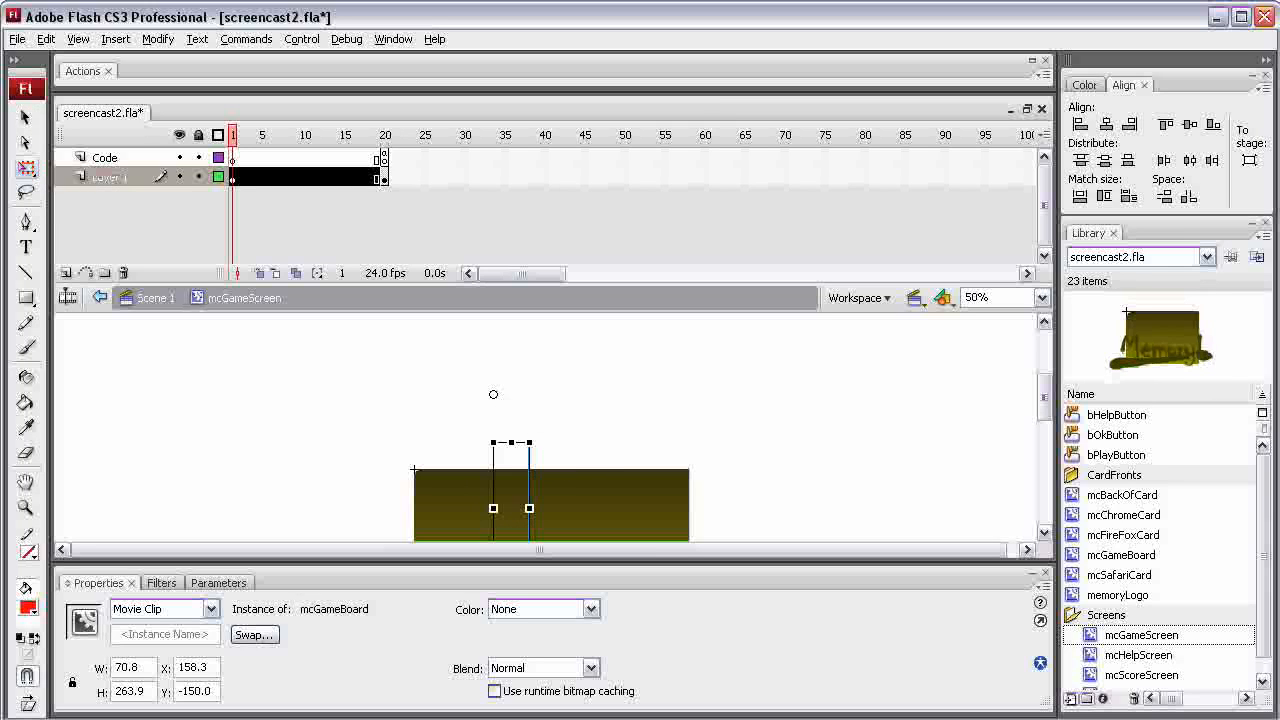
left_click_drag(493, 441, 538, 405)
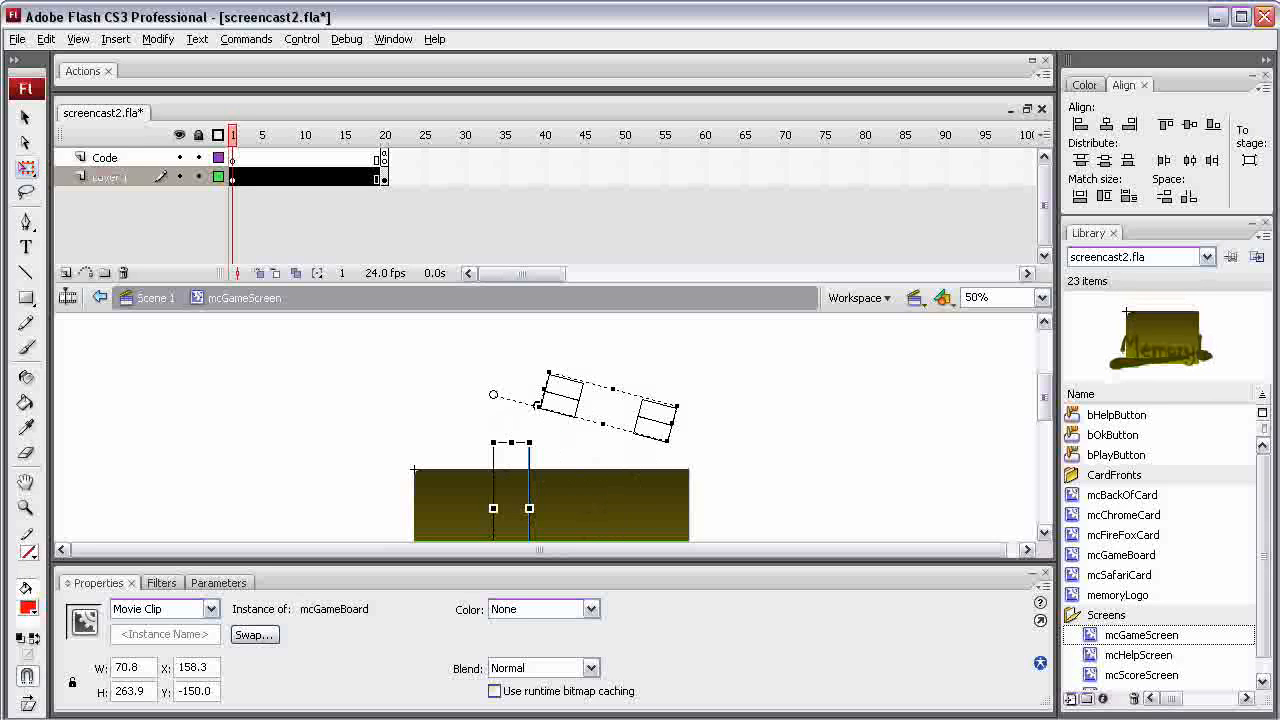
left_click_drag(538, 405, 541, 394)
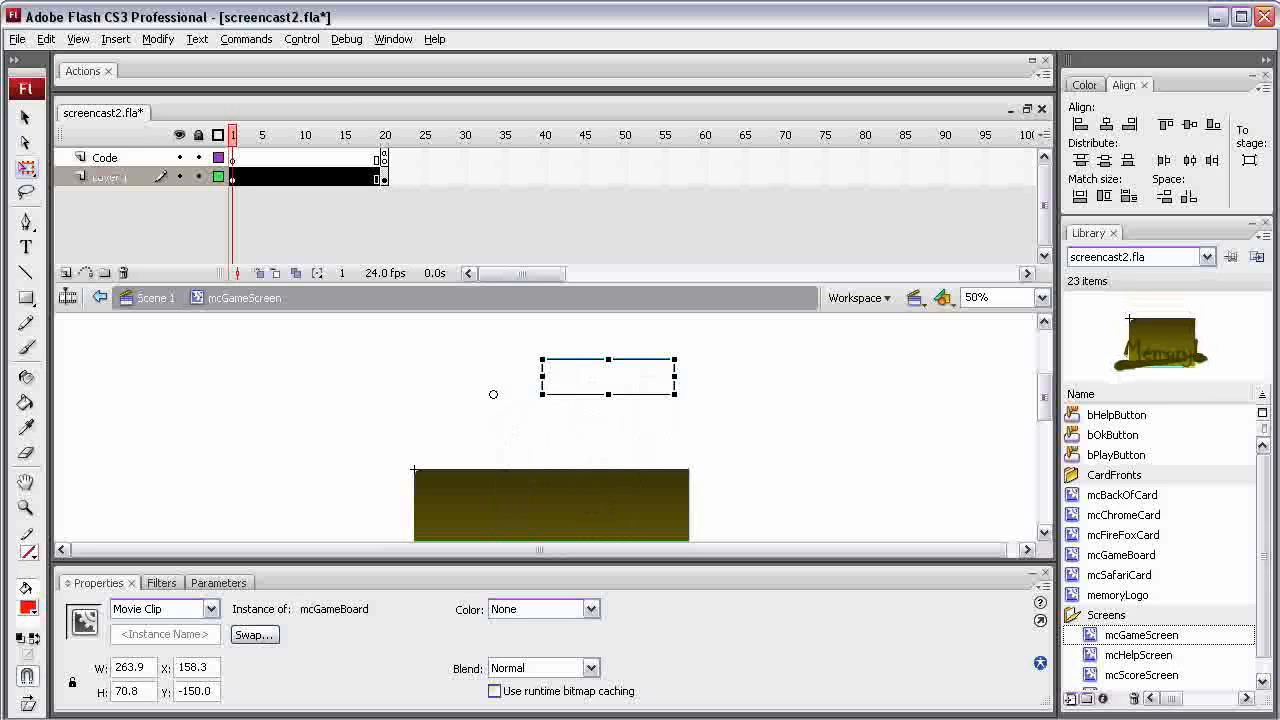
Scale the rotated game board down to about 151 by 47 pixels, undoing the accidental skew
left_click_drag(674, 376, 599, 358)
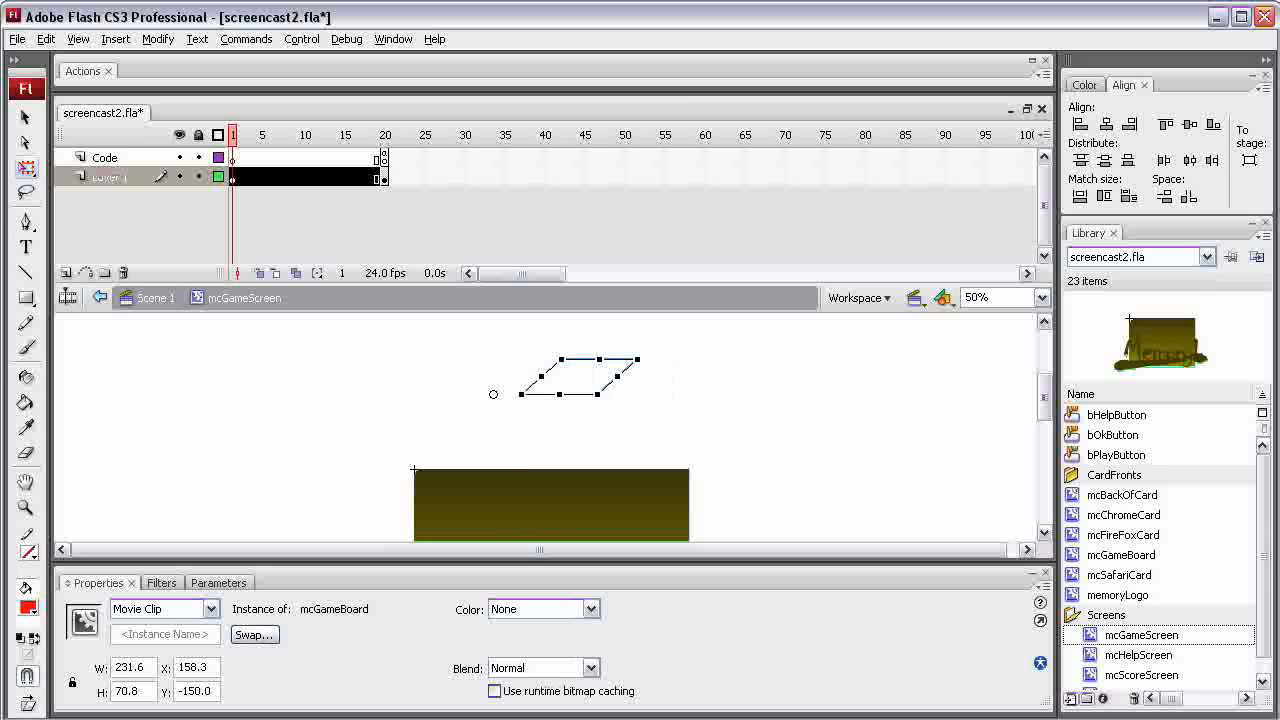
key("ctrl+z")
left_click_drag(559, 358, 559, 371)
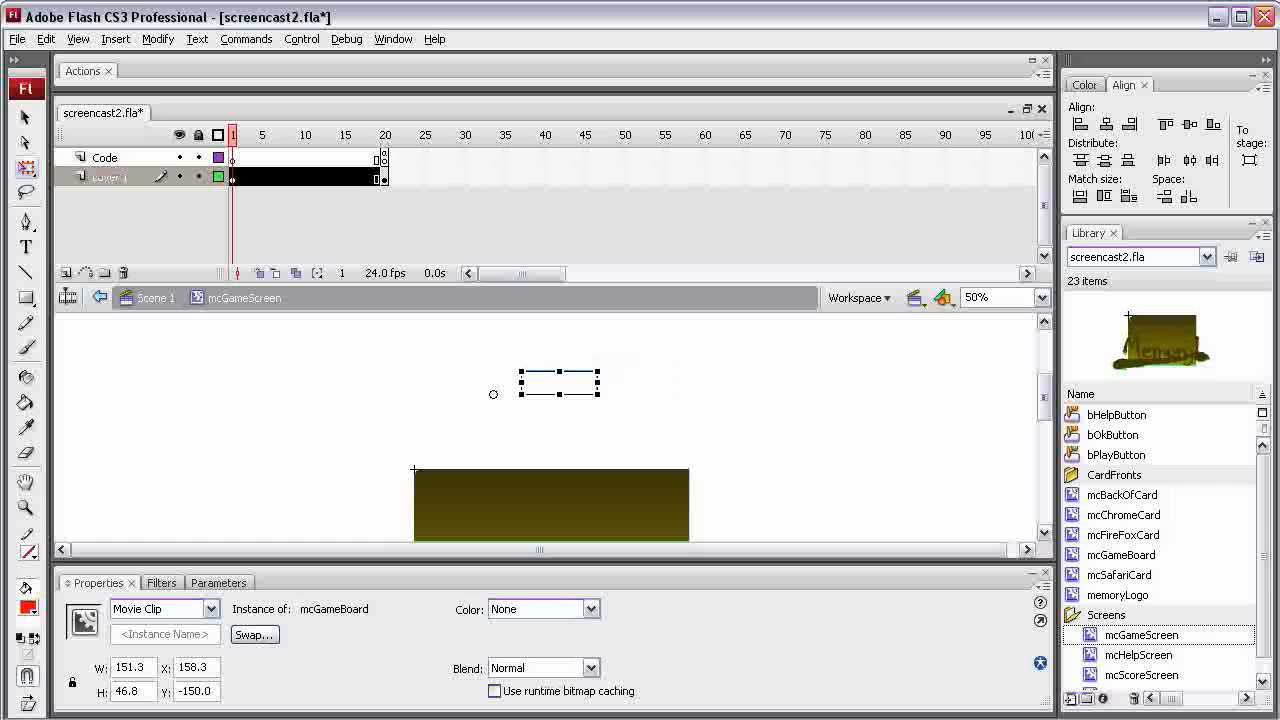
Create a motion tween on Layer 1 from frame 1 to frame 20 and preview it in the timeline
right_click(250, 177)
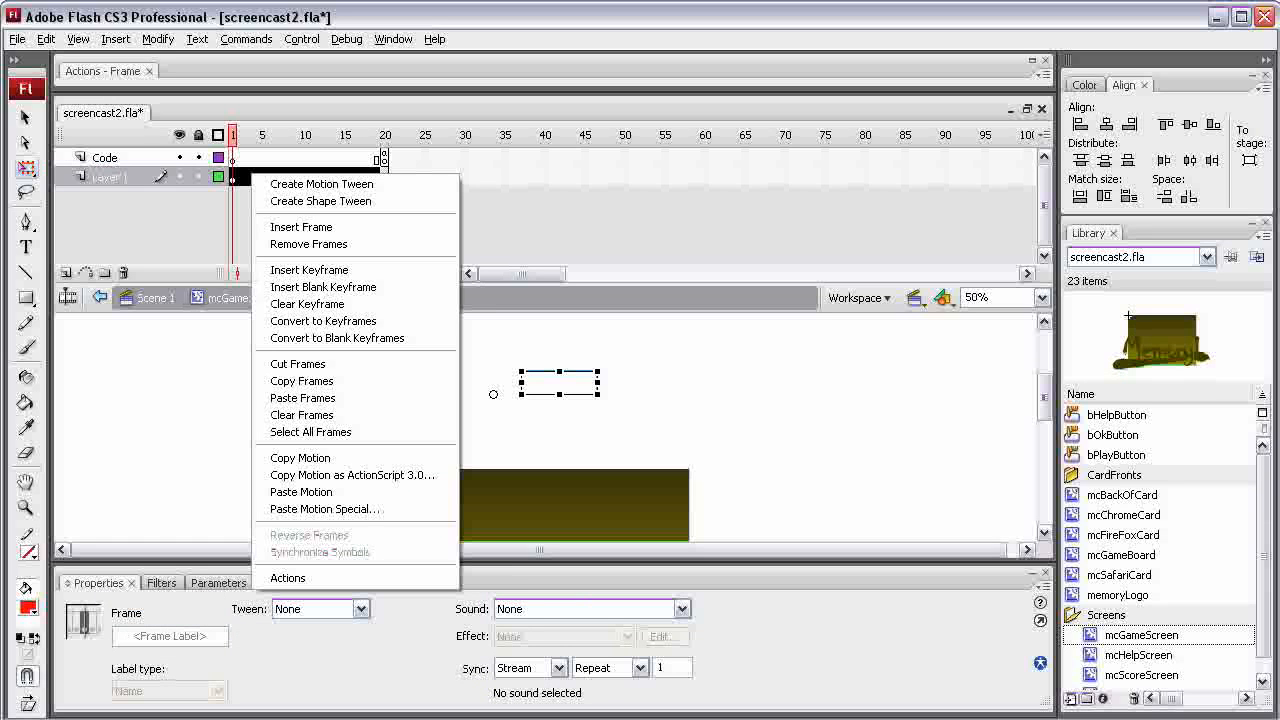
left_click(329, 184)
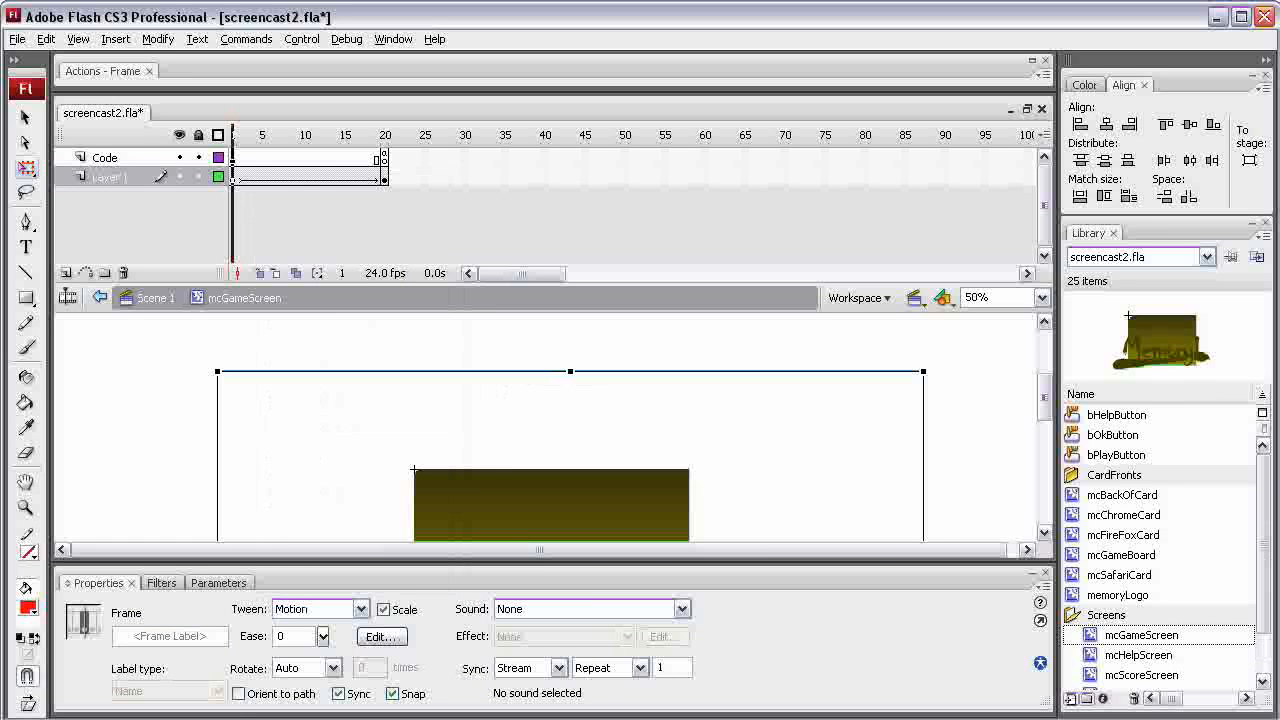
key("Return")
left_click_drag(312, 135, 233, 135)
Set the stage zoom to 25% and check the tween animation by scrubbing the timeline from frame 1
left_click_drag(1044, 397, 1044, 425)
left_click(1042, 298)
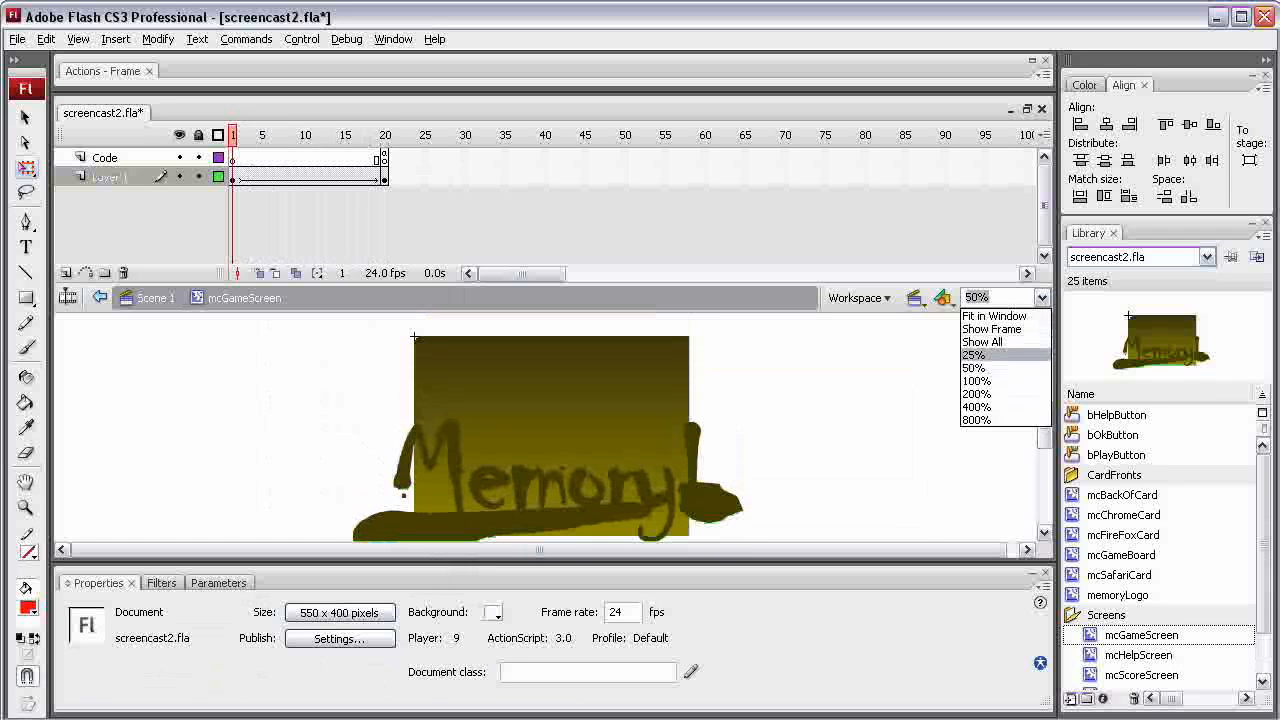
left_click(990, 355)
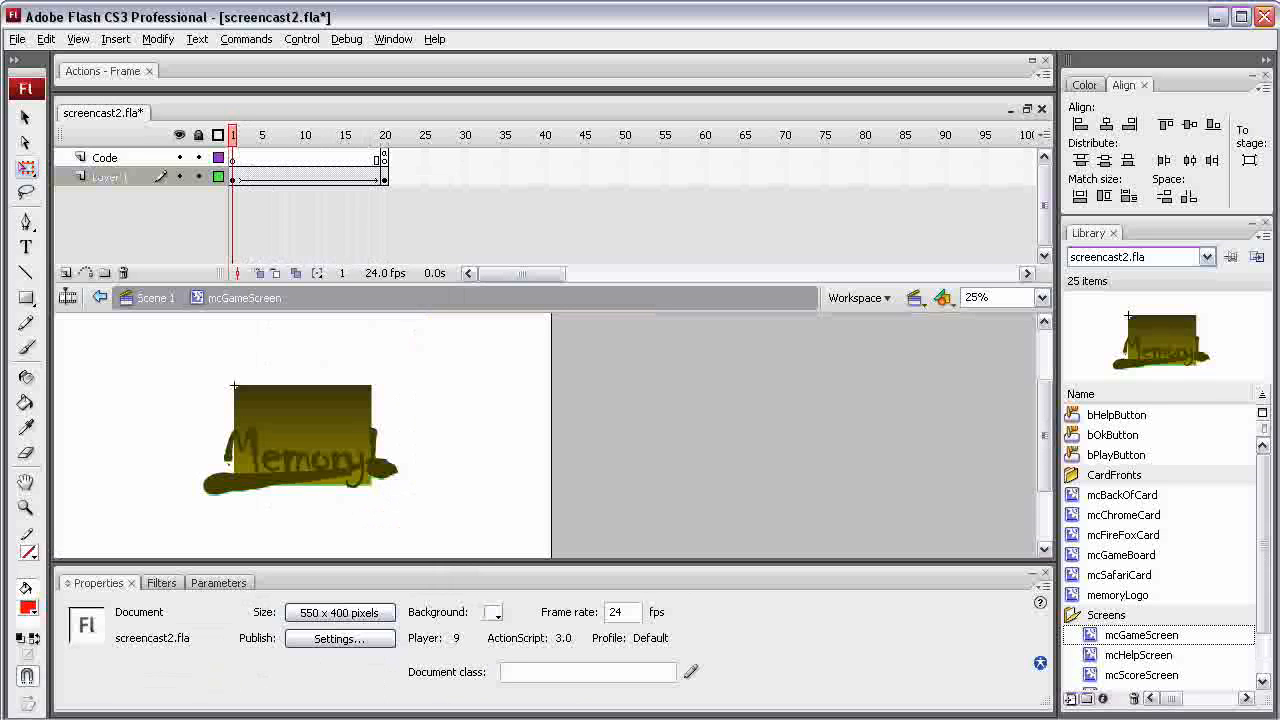
mouse_move(233, 135)
left_mouse_down()
mouse_move(384, 135)
mouse_move(233, 135)
left_mouse_up()
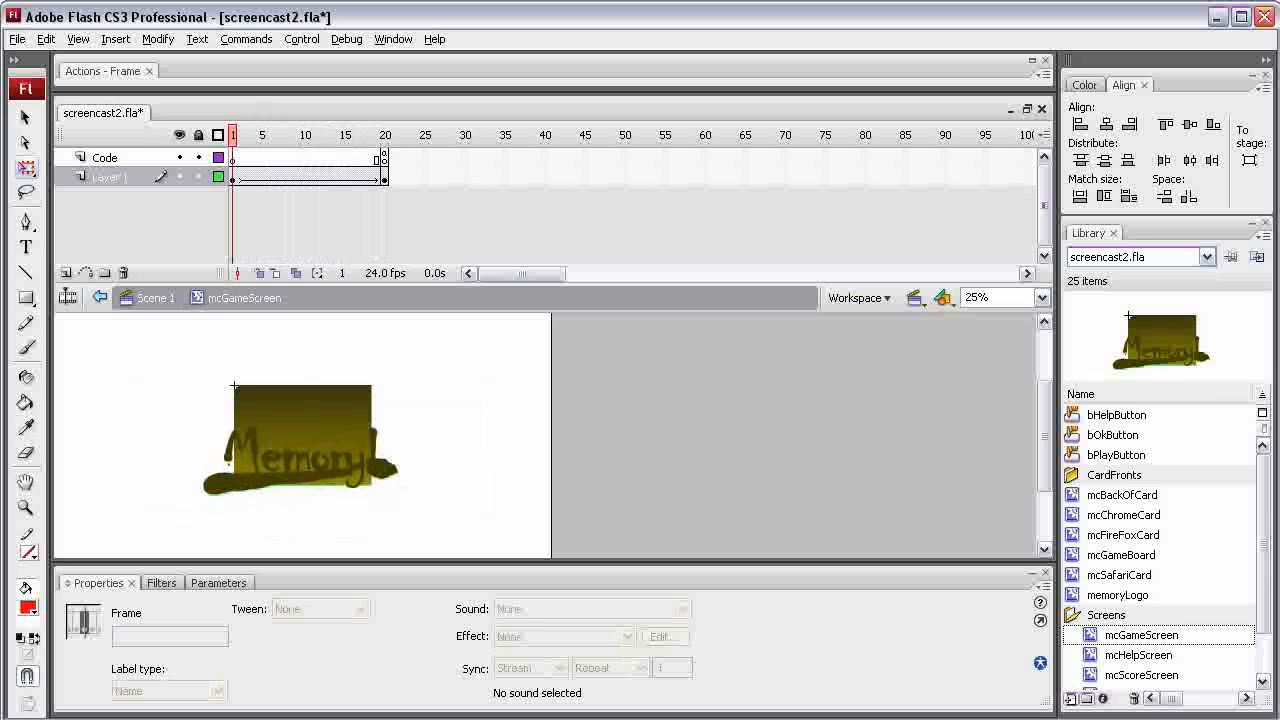
Undo the motion tween on Layer 1 and the game board's rotation and scaling
left_click(110, 177)
key("ctrl+z")
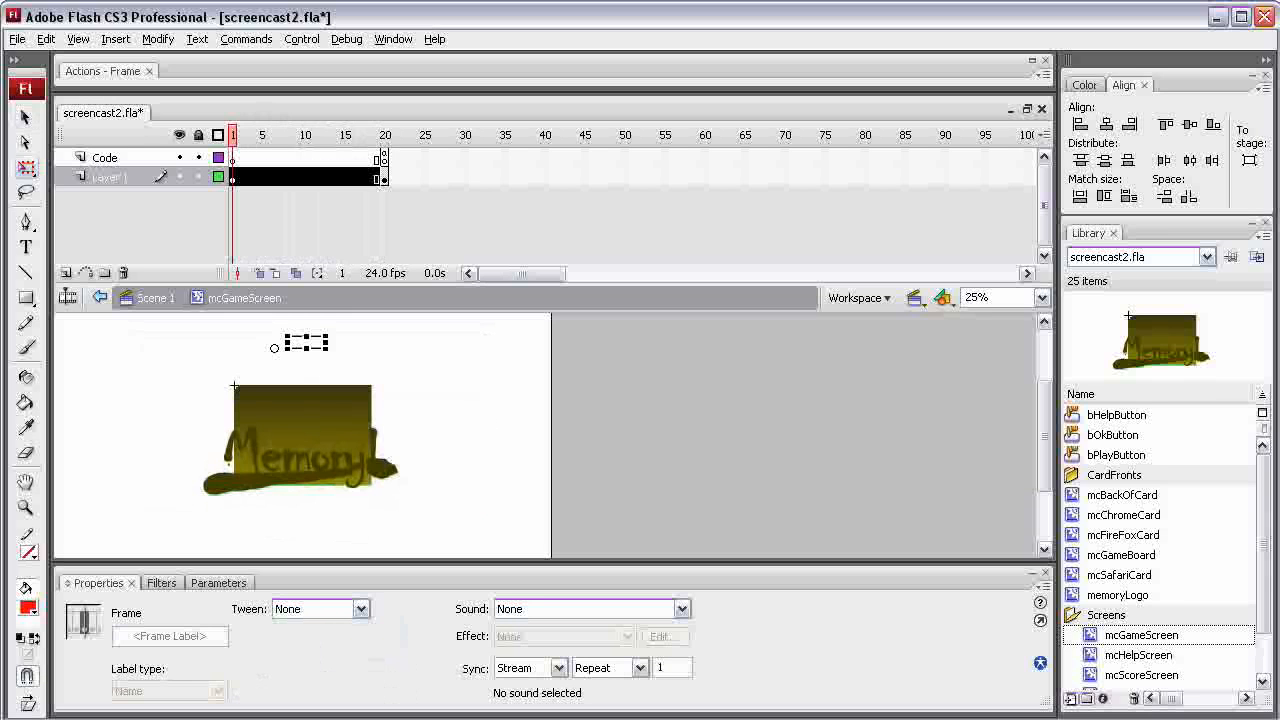
key("ctrl+z")
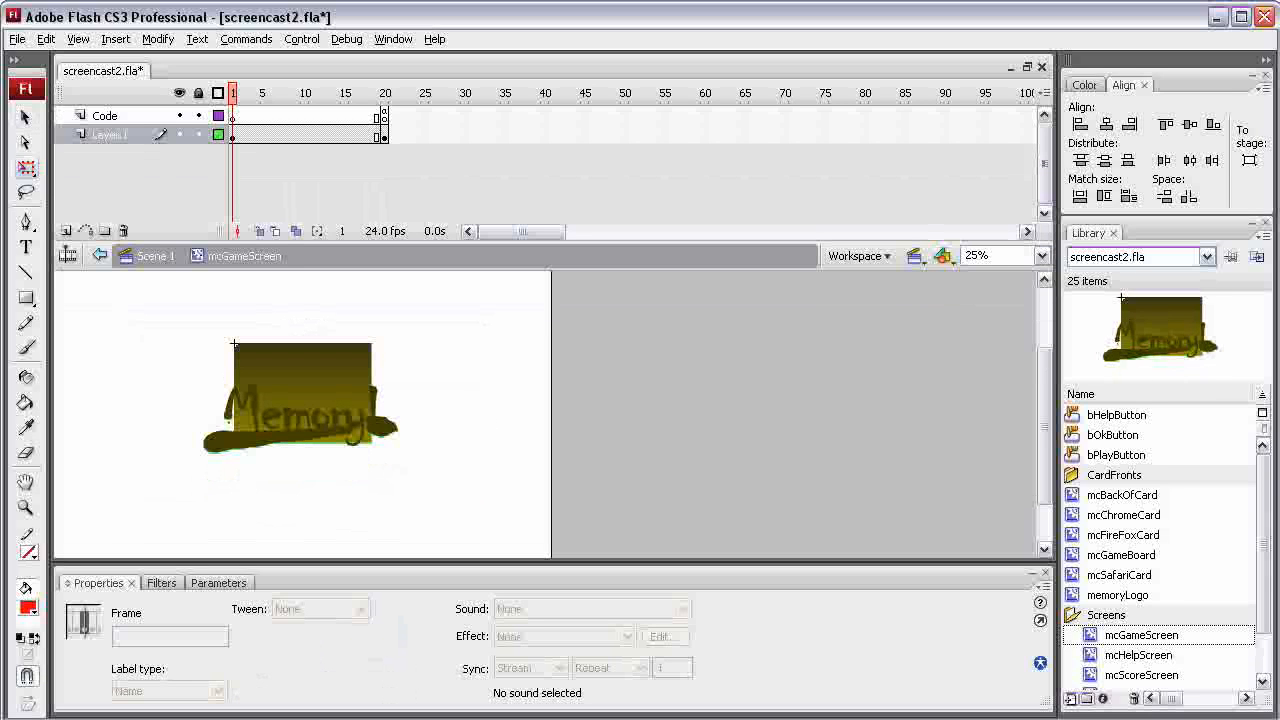
Cut the mcGameBoard instance out of Layer 1, leaving the background and the memory logo in place
left_click(311, 420)
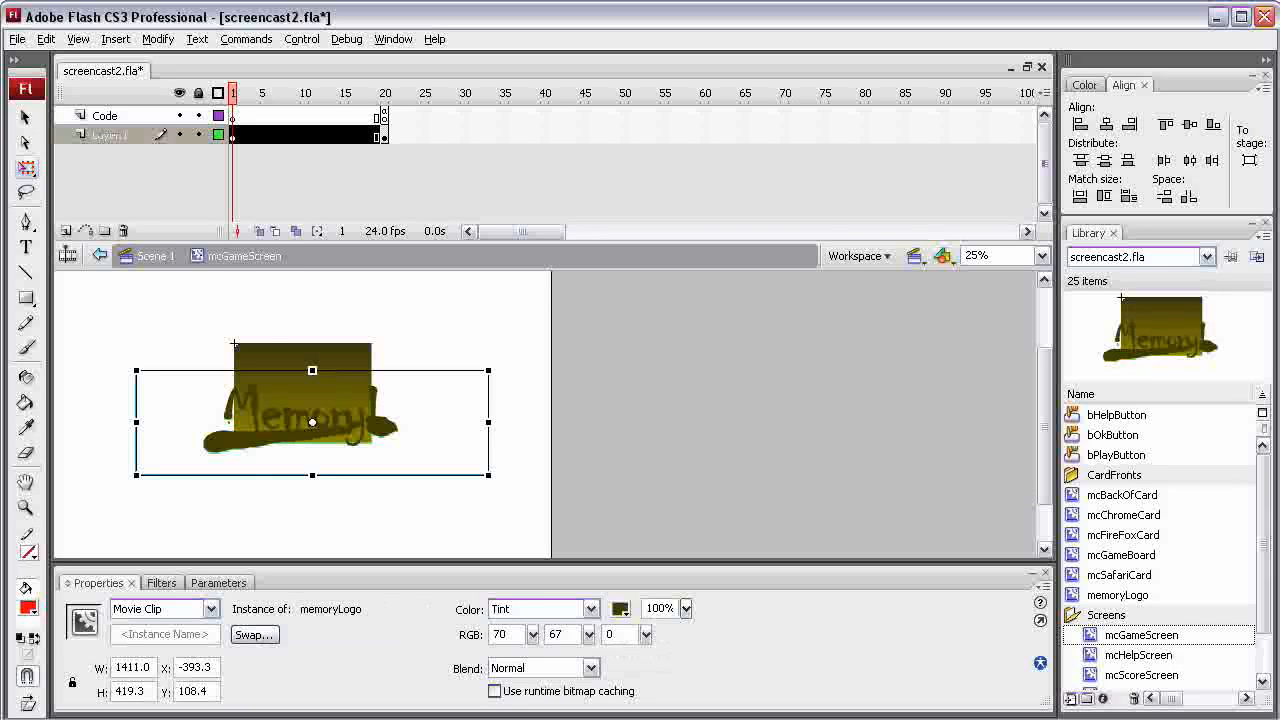
left_click(283, 400)
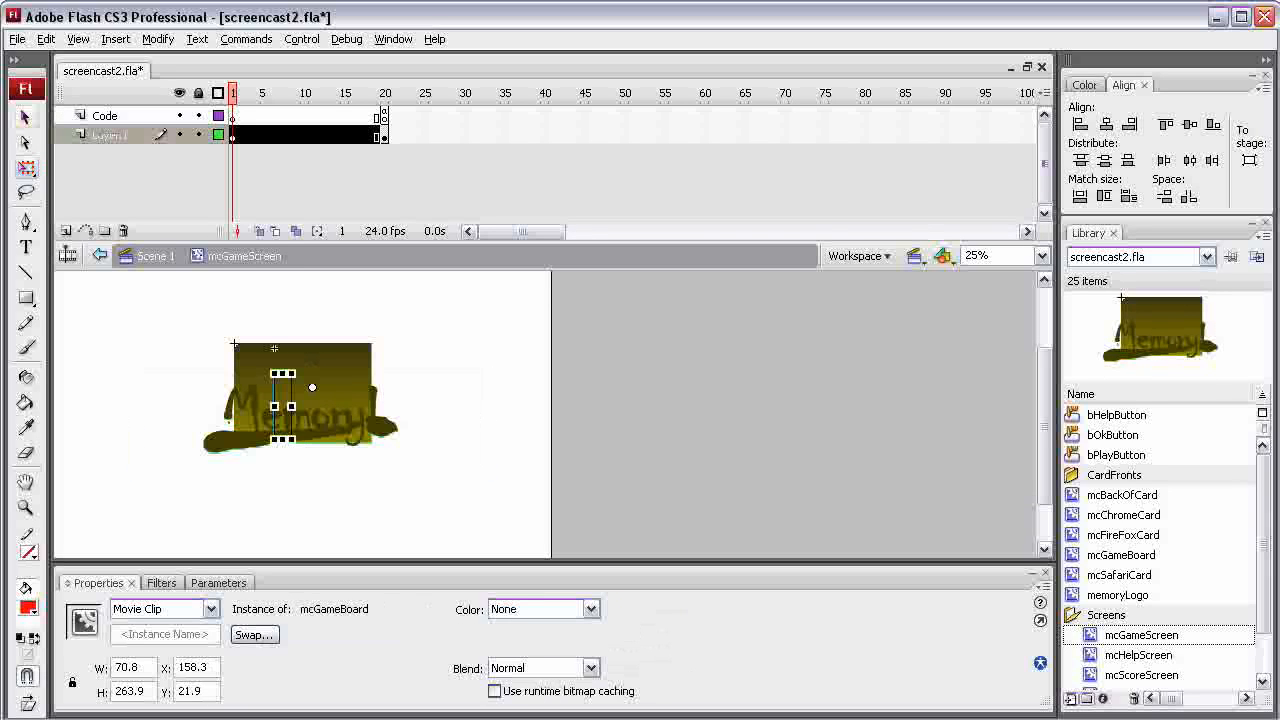
left_click(25, 117)
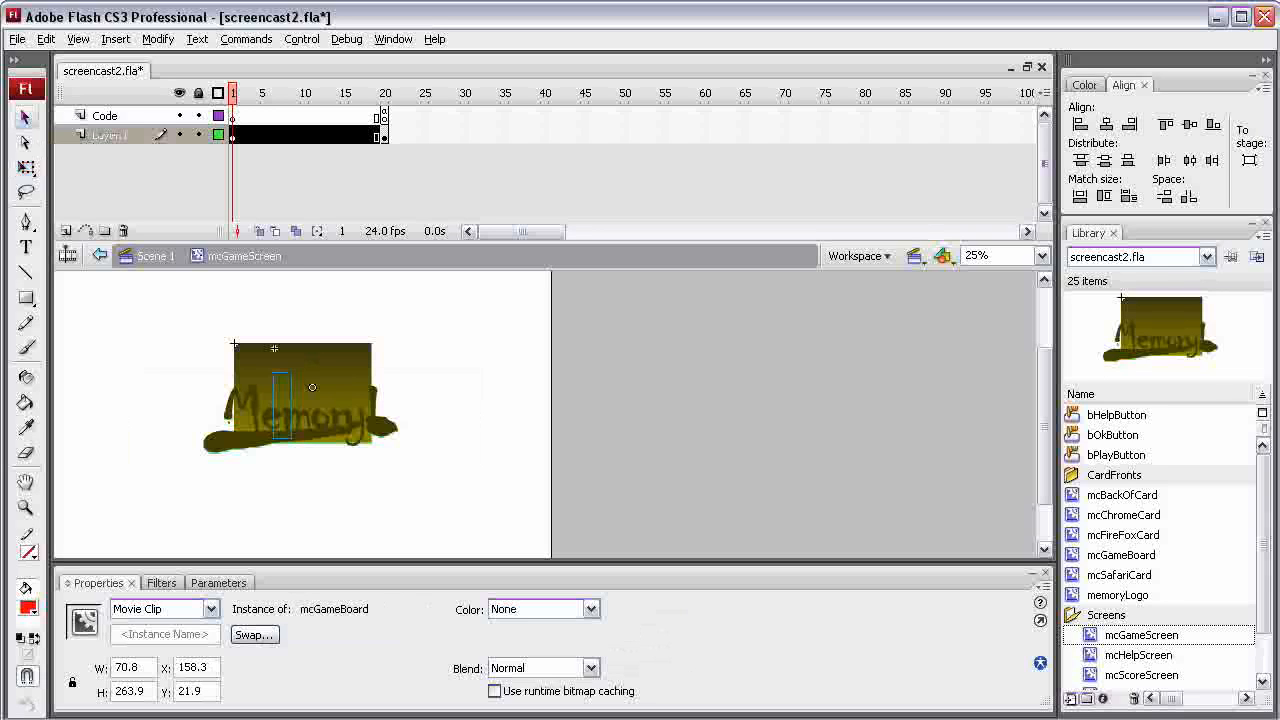
key("Delete")
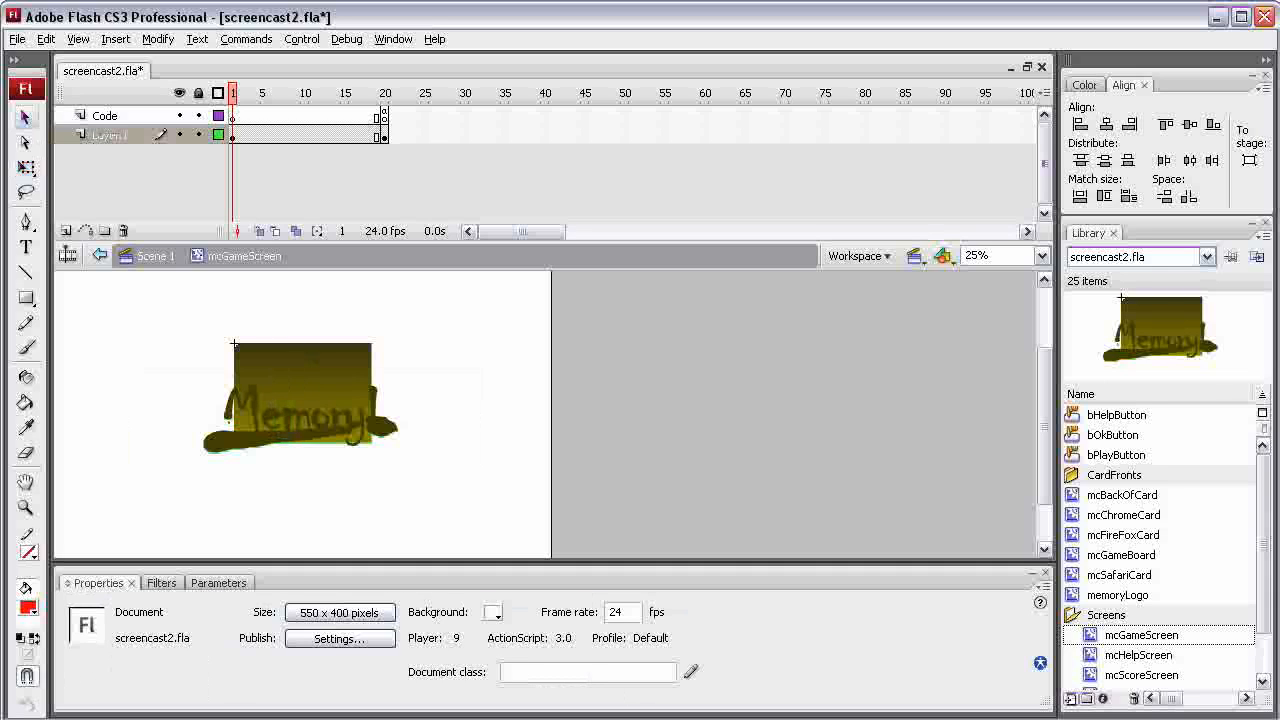
Add a new layer between Code and Layer 1 and paste the game board in place on its frame 1
left_click(66, 231)
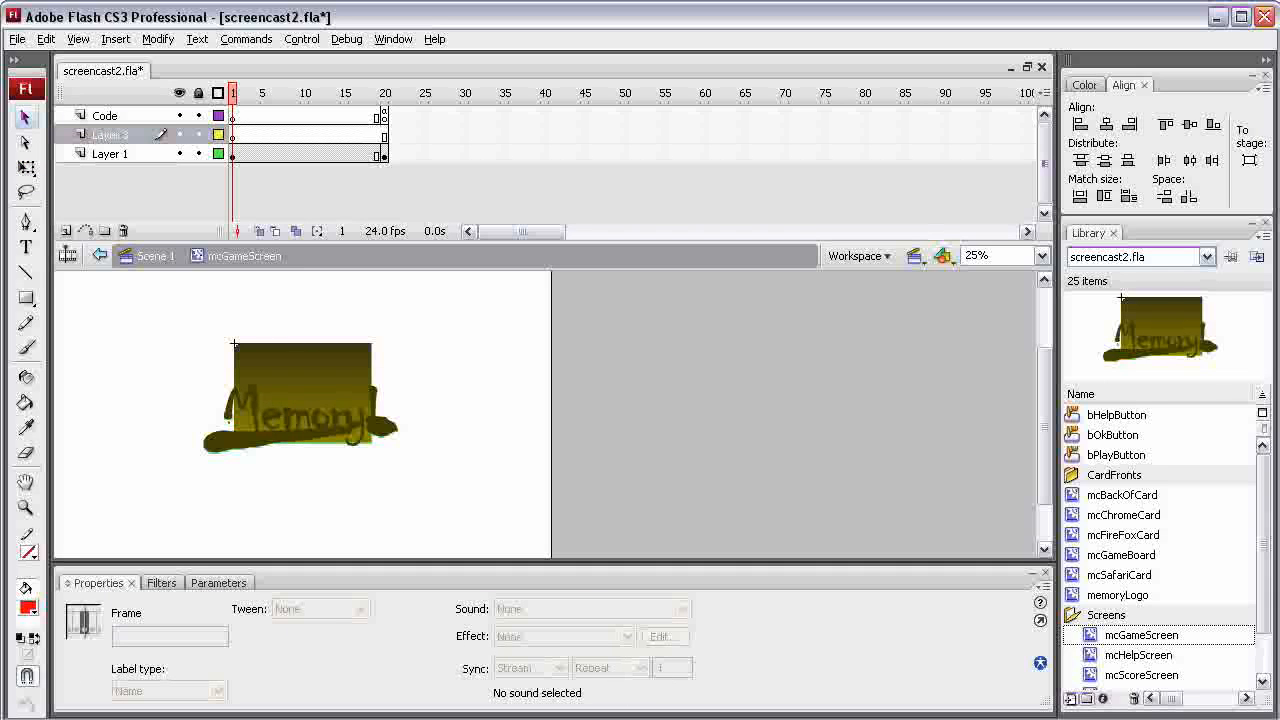
left_click(233, 135)
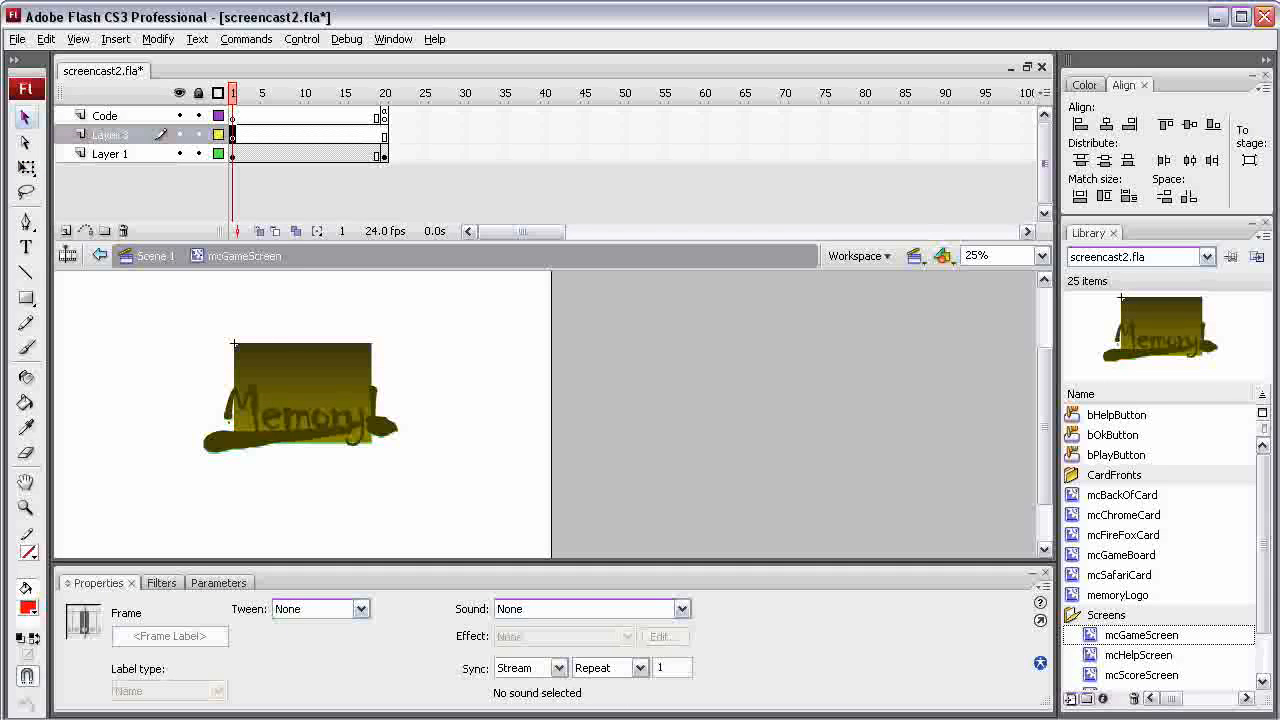
right_click(660, 369)
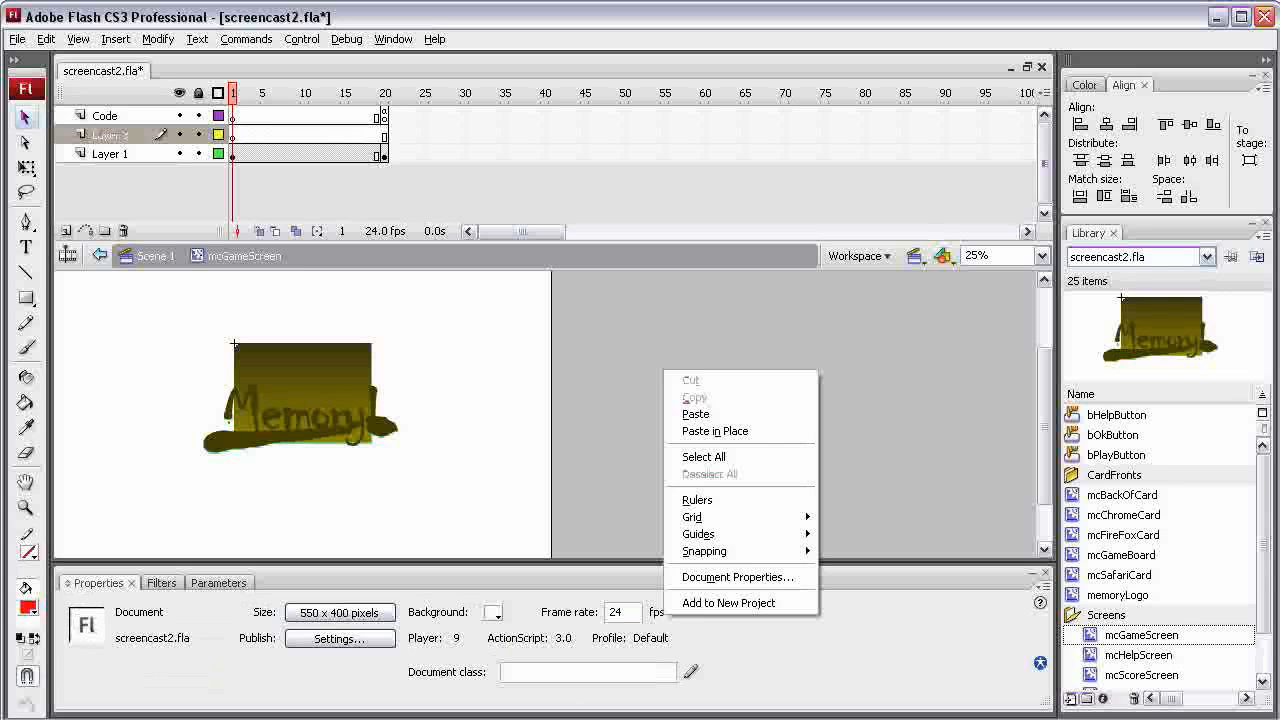
left_click(700, 431)
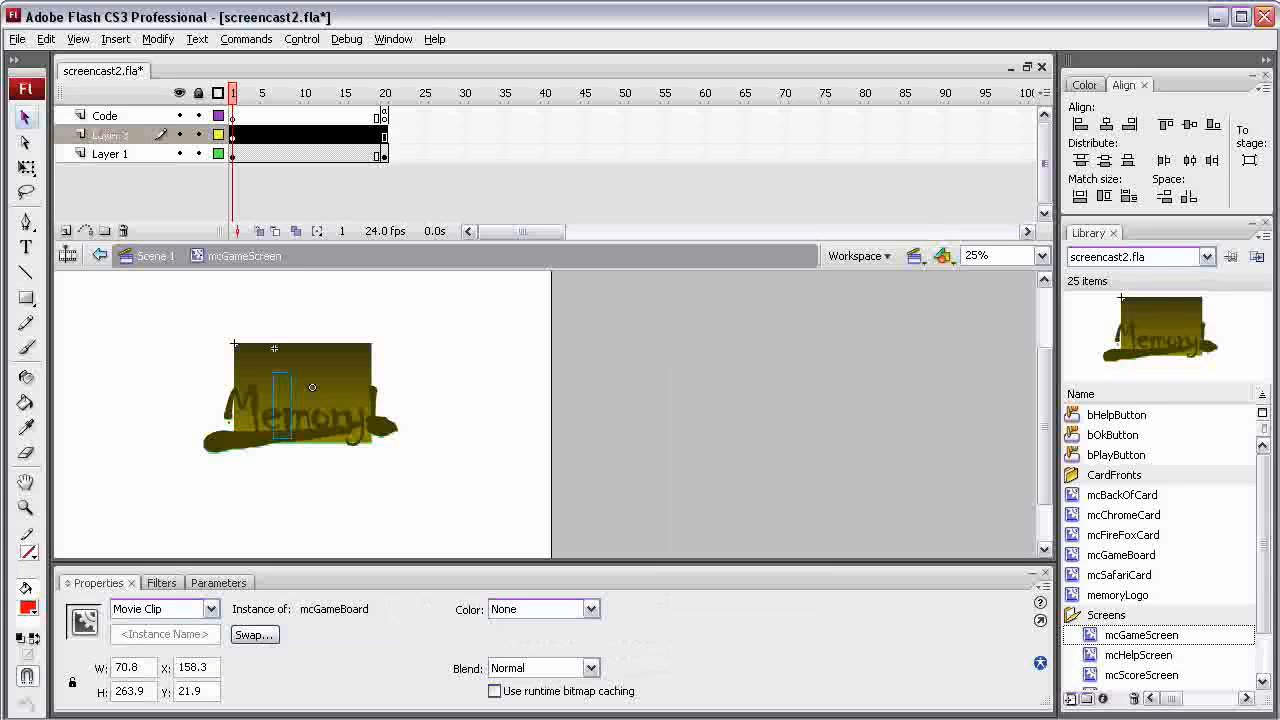
Hide Layer 1 and insert a keyframe at frame 20 of Layer 3
left_click(180, 153)
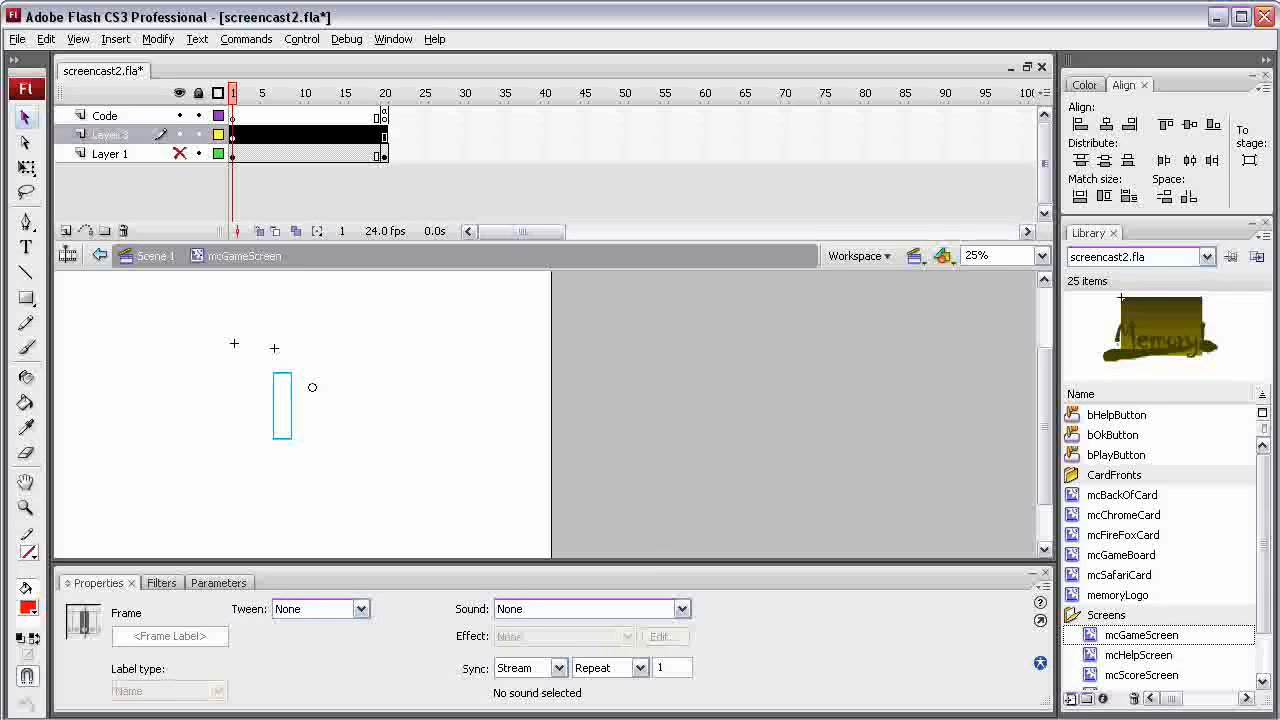
left_click(233, 135)
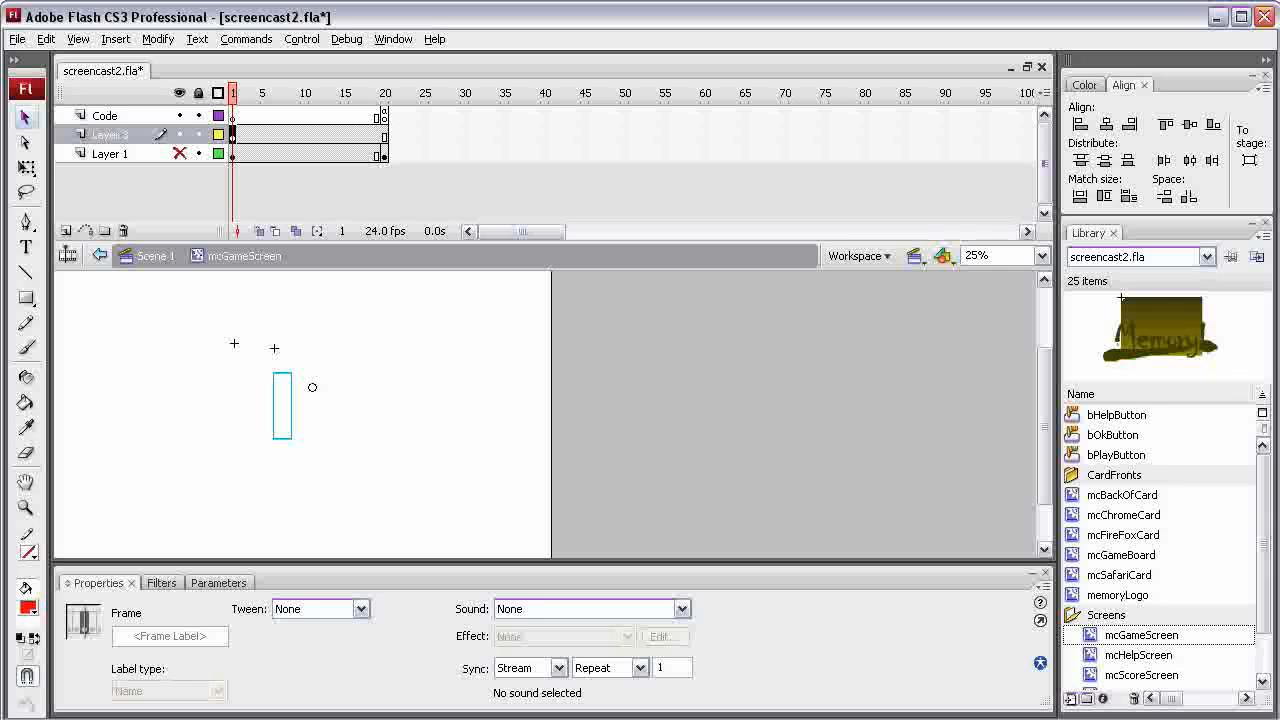
left_click(384, 135)
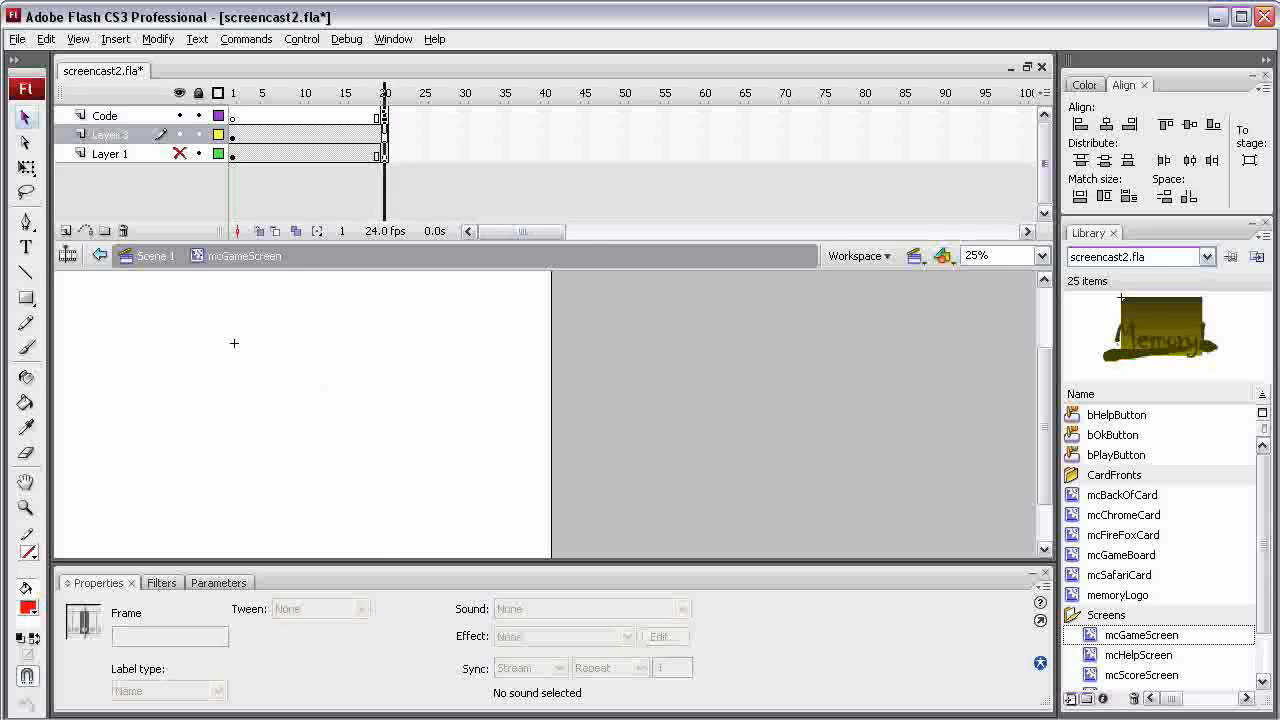
right_click(384, 135)
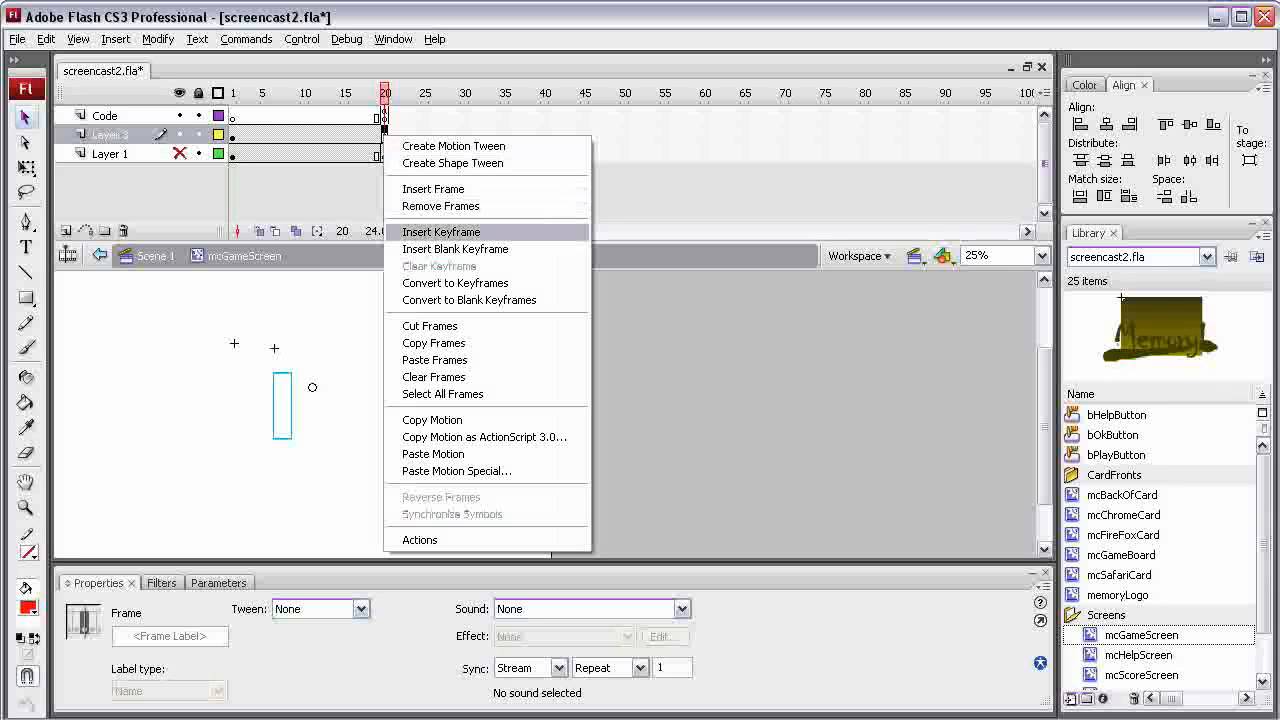
left_click(441, 232)
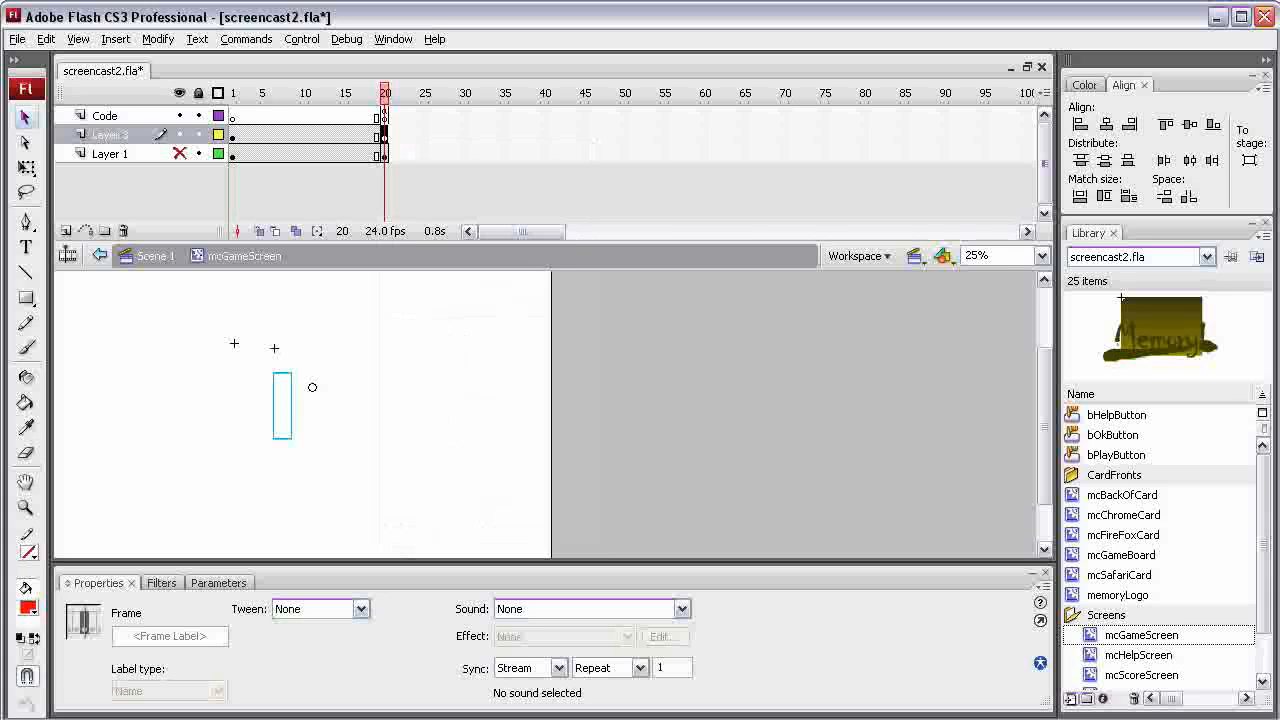
At frame 1, free-transform the game board about its registration point: rotate it 90° counterclockwise and scale it to about 185 by 31 pixels
left_click(233, 135)
key("q")
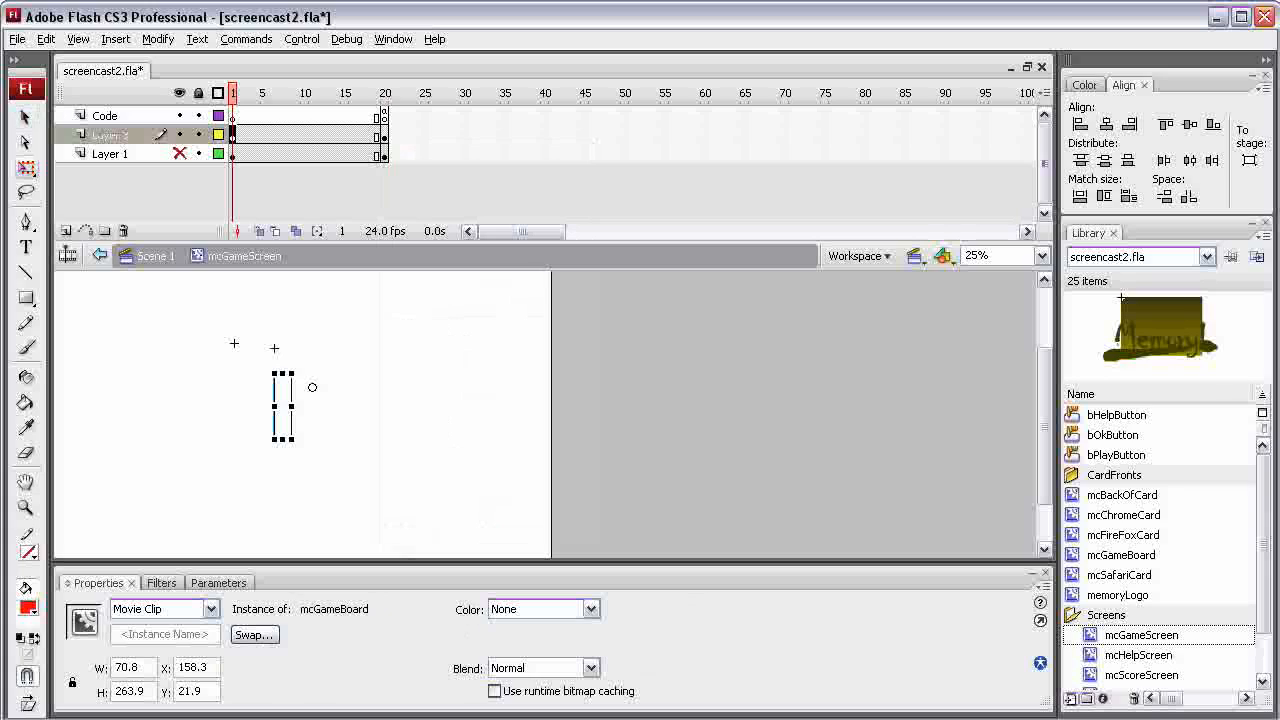
left_click_drag(312, 387, 274, 348)
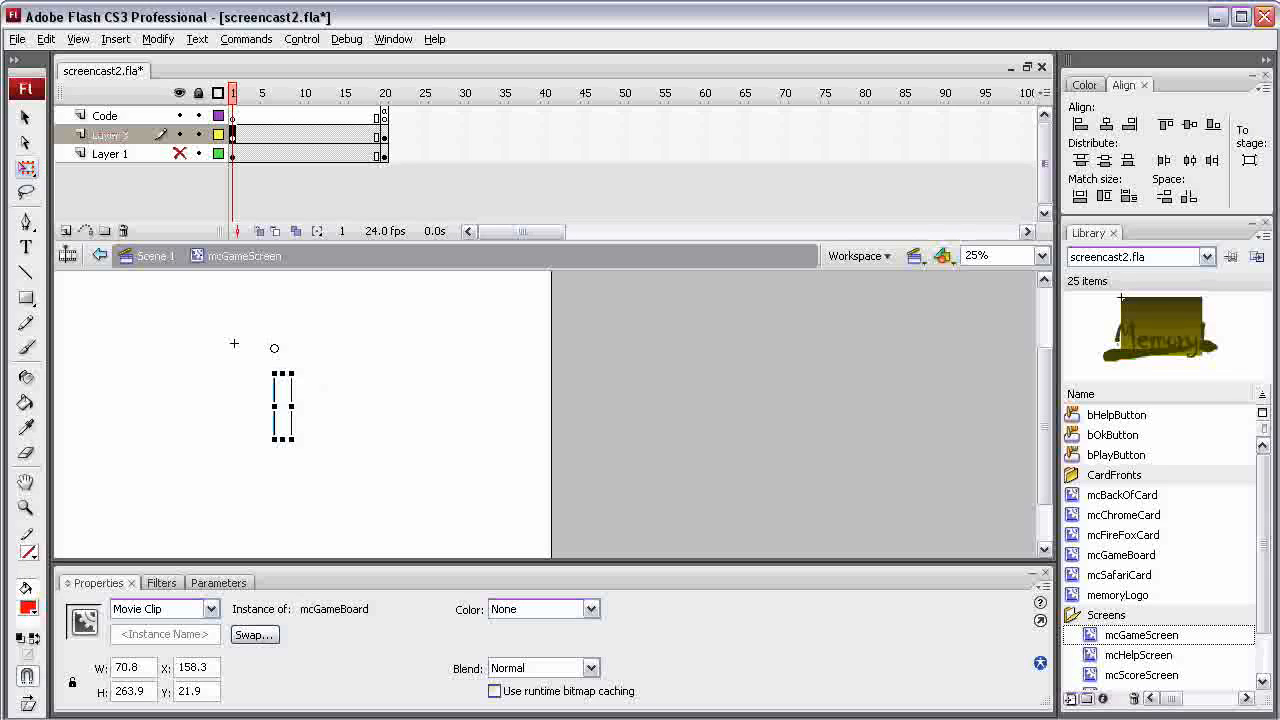
left_click_drag(300, 380, 326, 309)
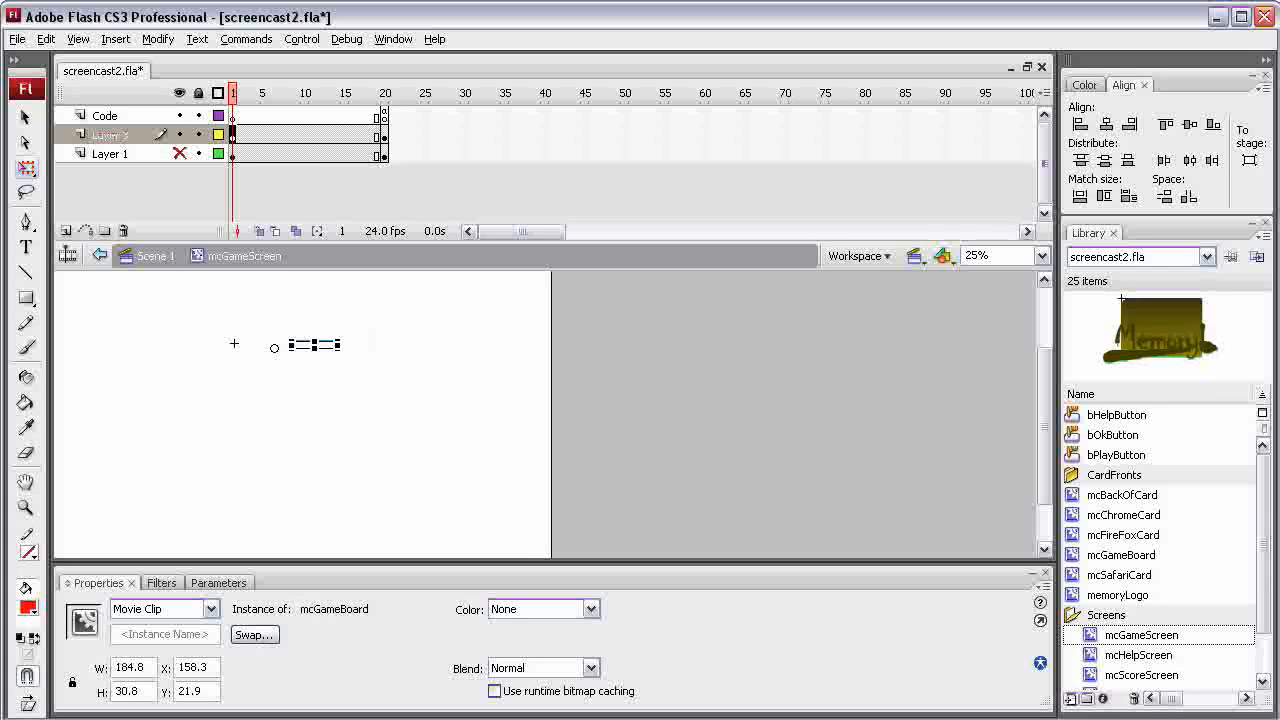
Create a motion tween on Layer 3 between frames 1 and 20, play it back, and show Layer 1 again
right_click(248, 135)
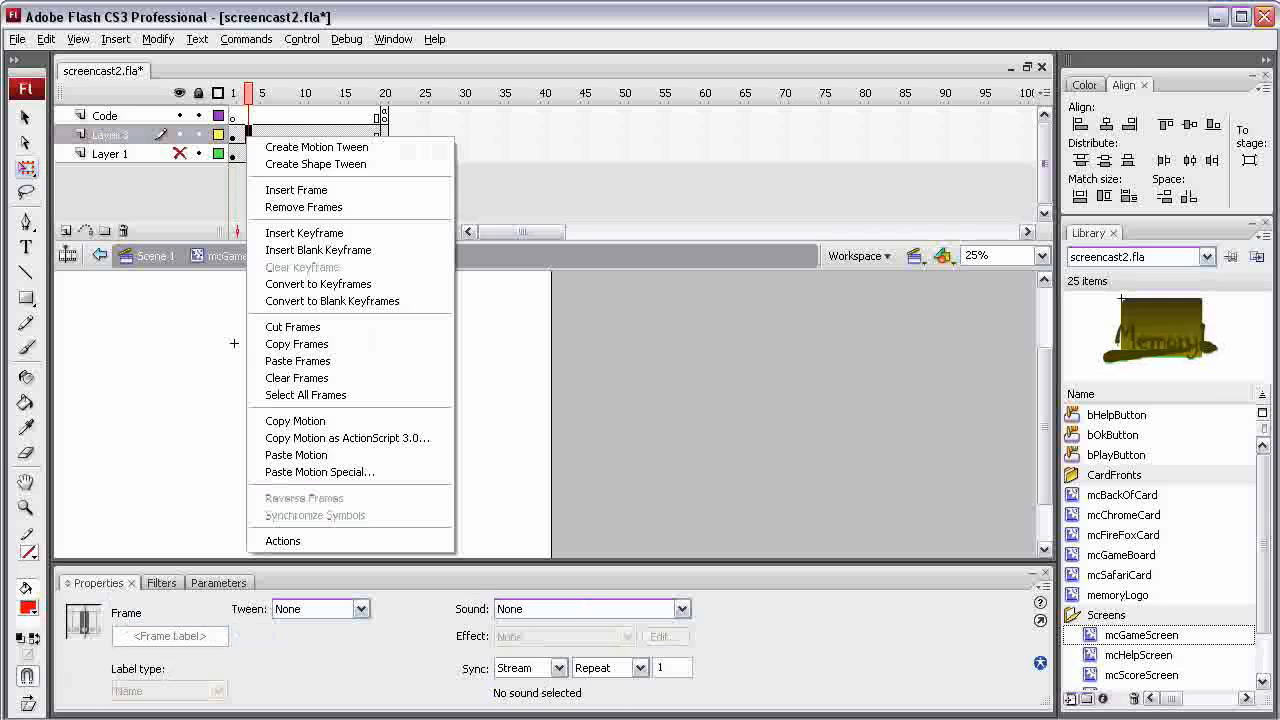
left_click(316, 147)
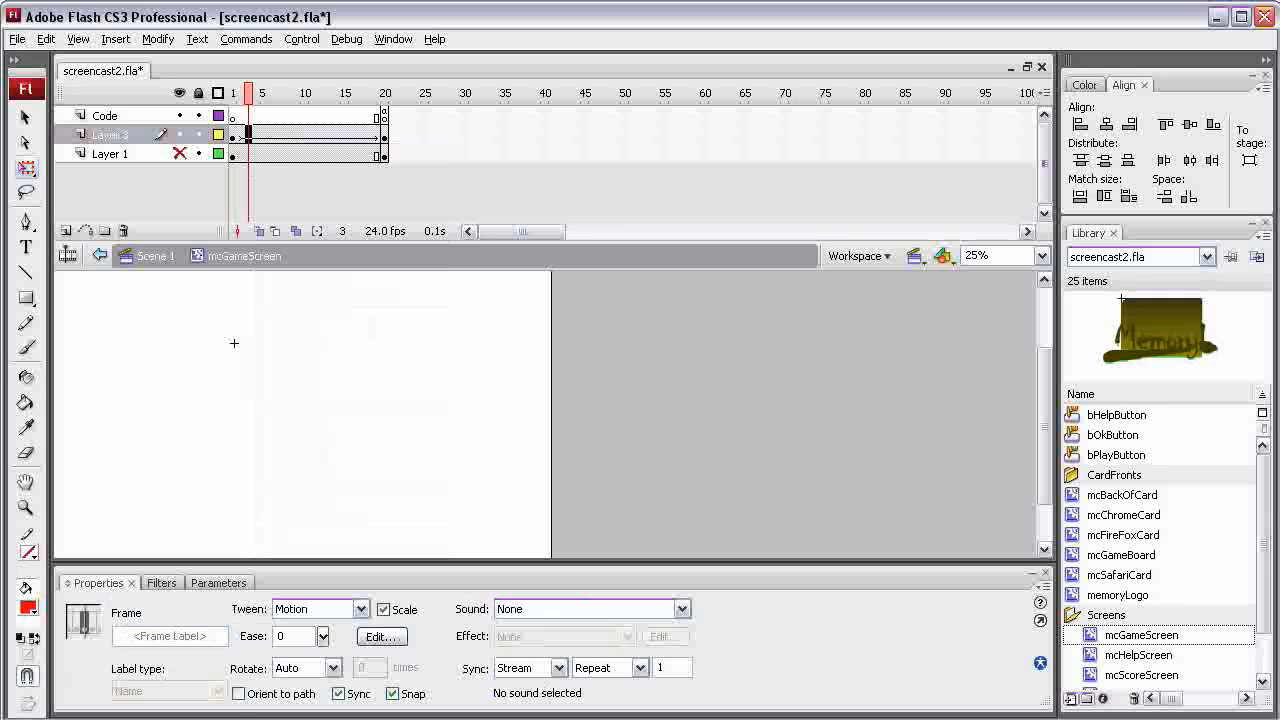
key("Return")
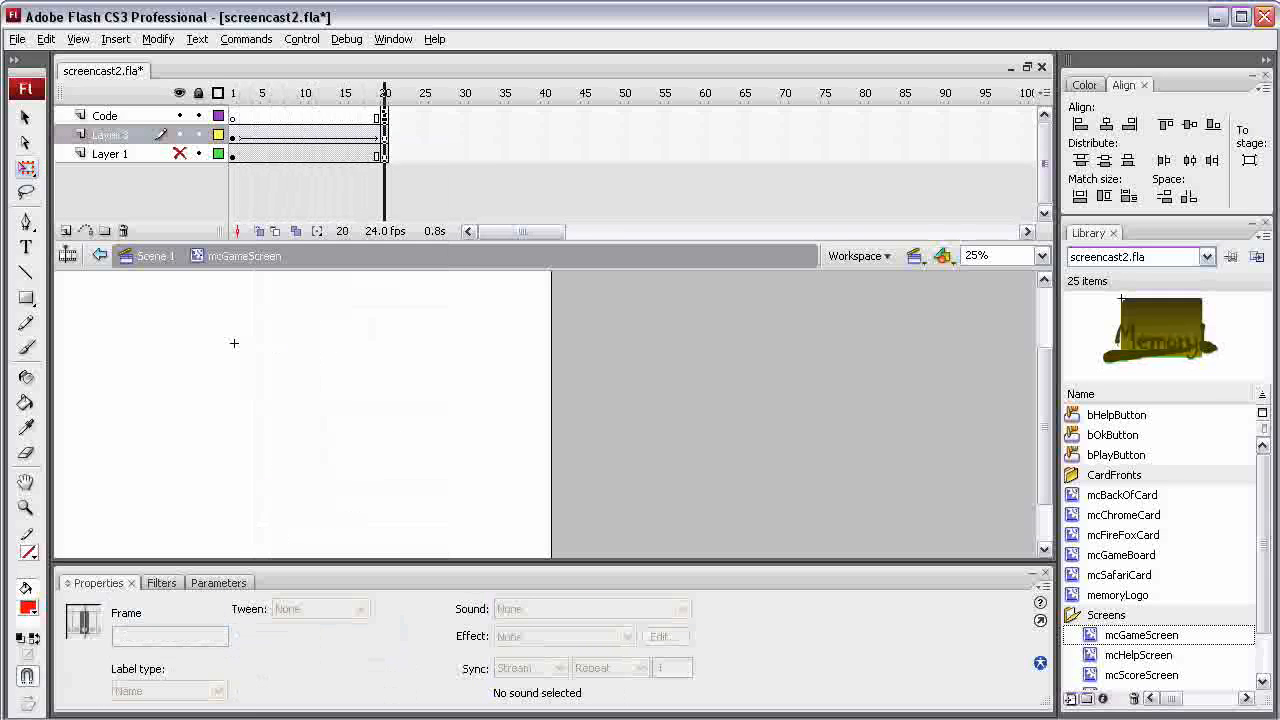
left_click(180, 154)
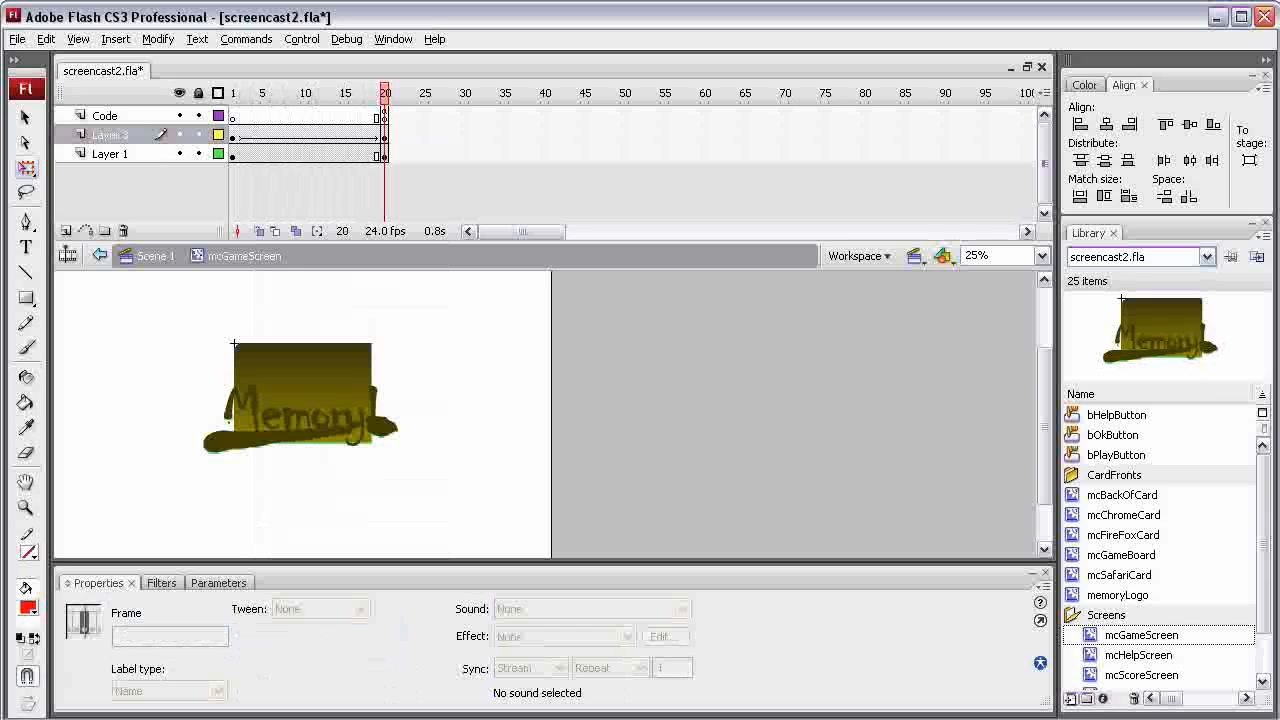
mouse_move(385, 93)
left_mouse_down()
mouse_move(233, 93)
mouse_move(385, 93)
left_mouse_up()
left_click(25, 118)
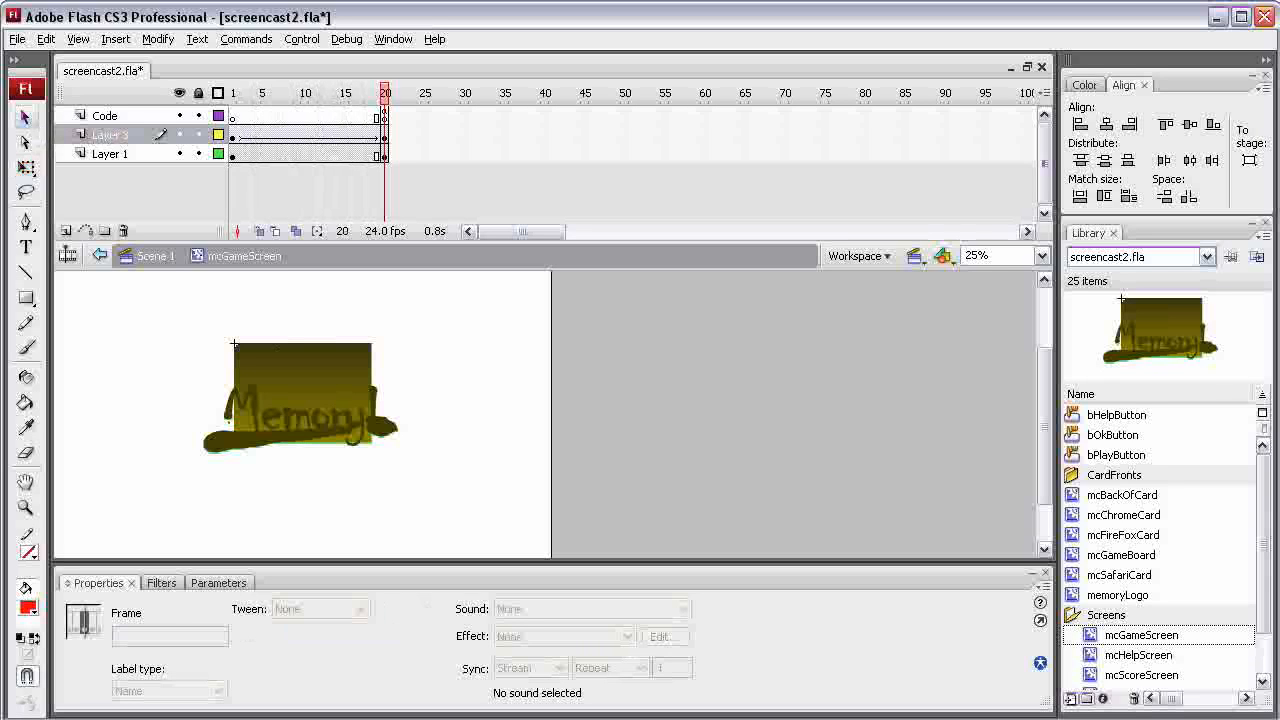
Test the movie to check the game board's entrance animation on the game screen, and close the preview
key("ctrl+Return")
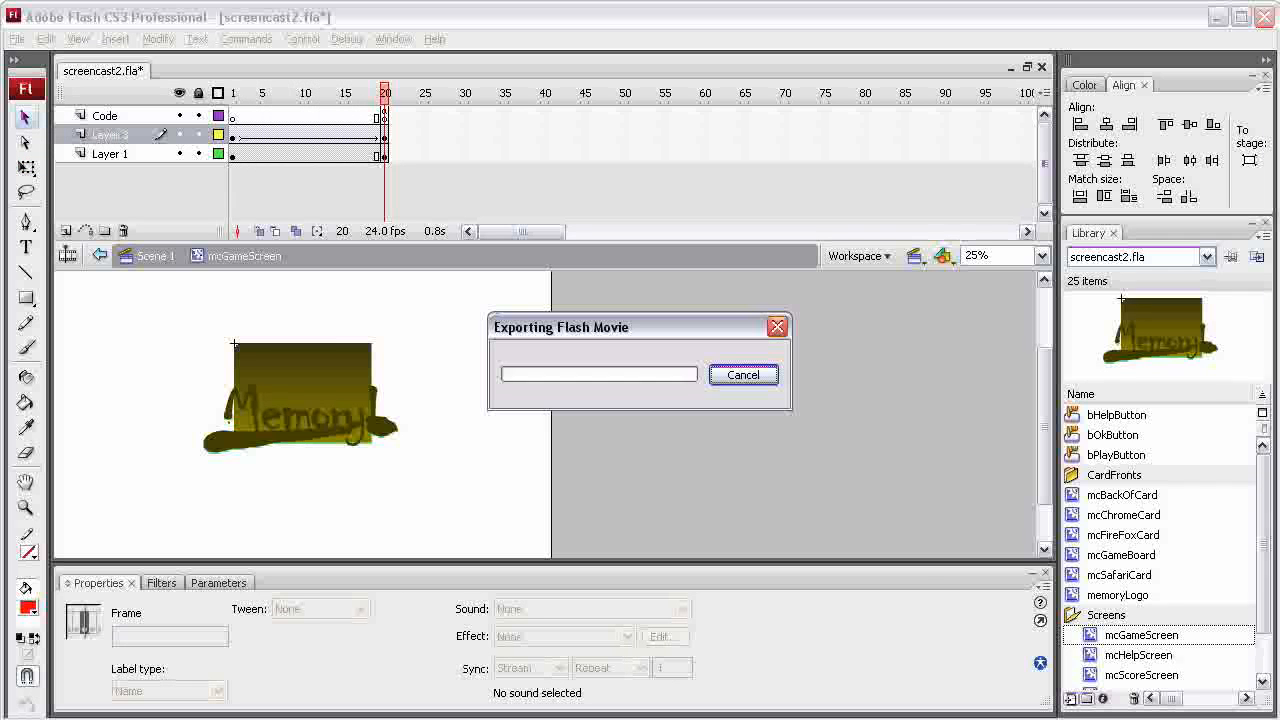
left_click(614, 577)
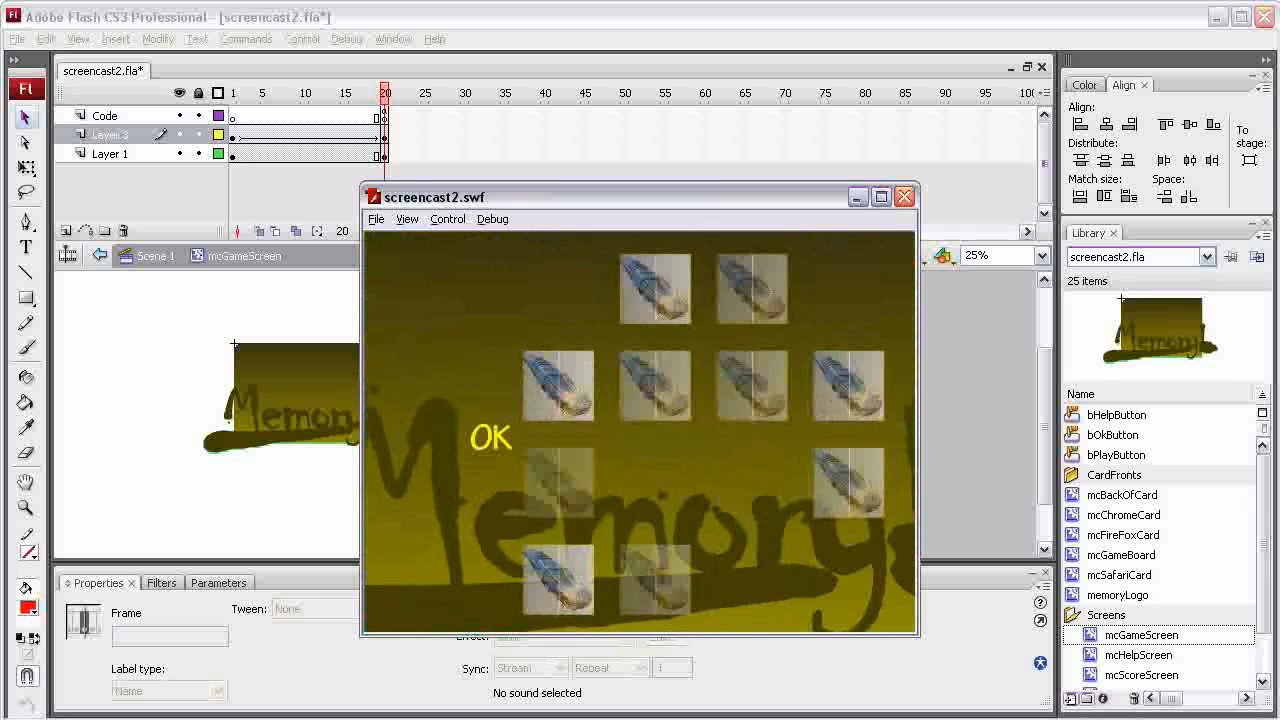
key("ctrl+w")
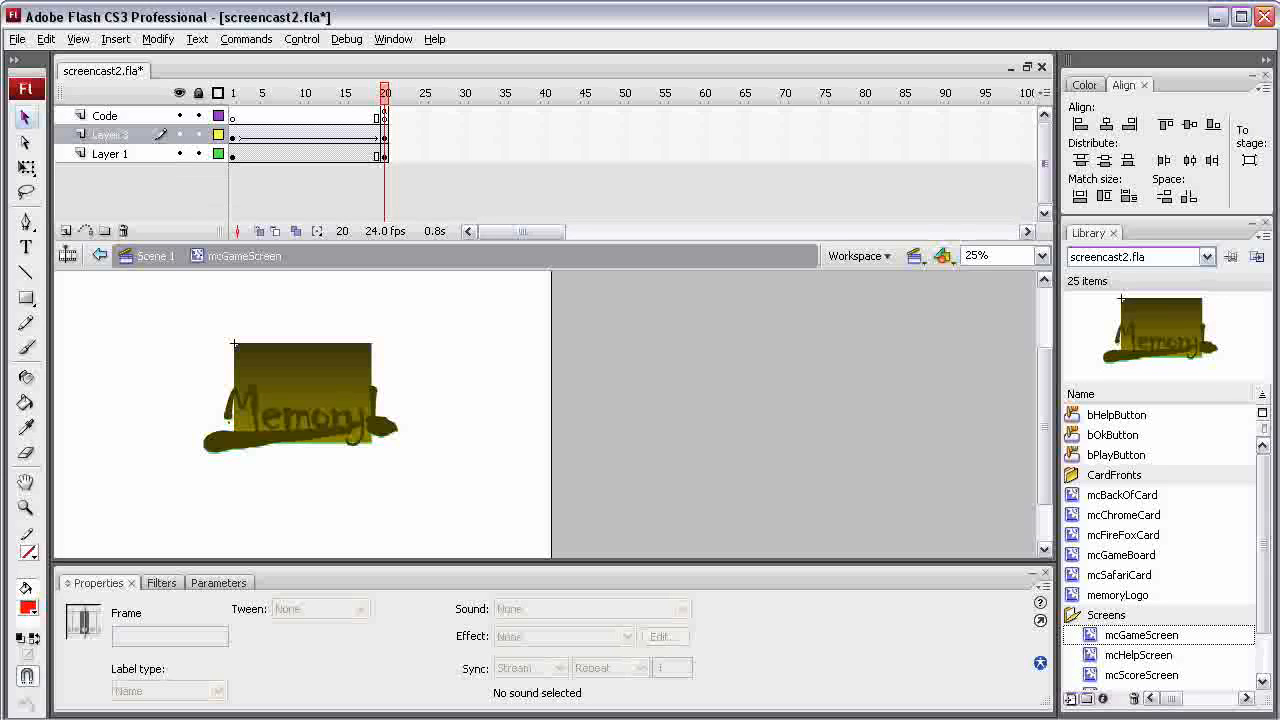
Open the mcGameBoard symbol for editing and enlarge the timeline until all its layers are visible
double_click(1073, 555)
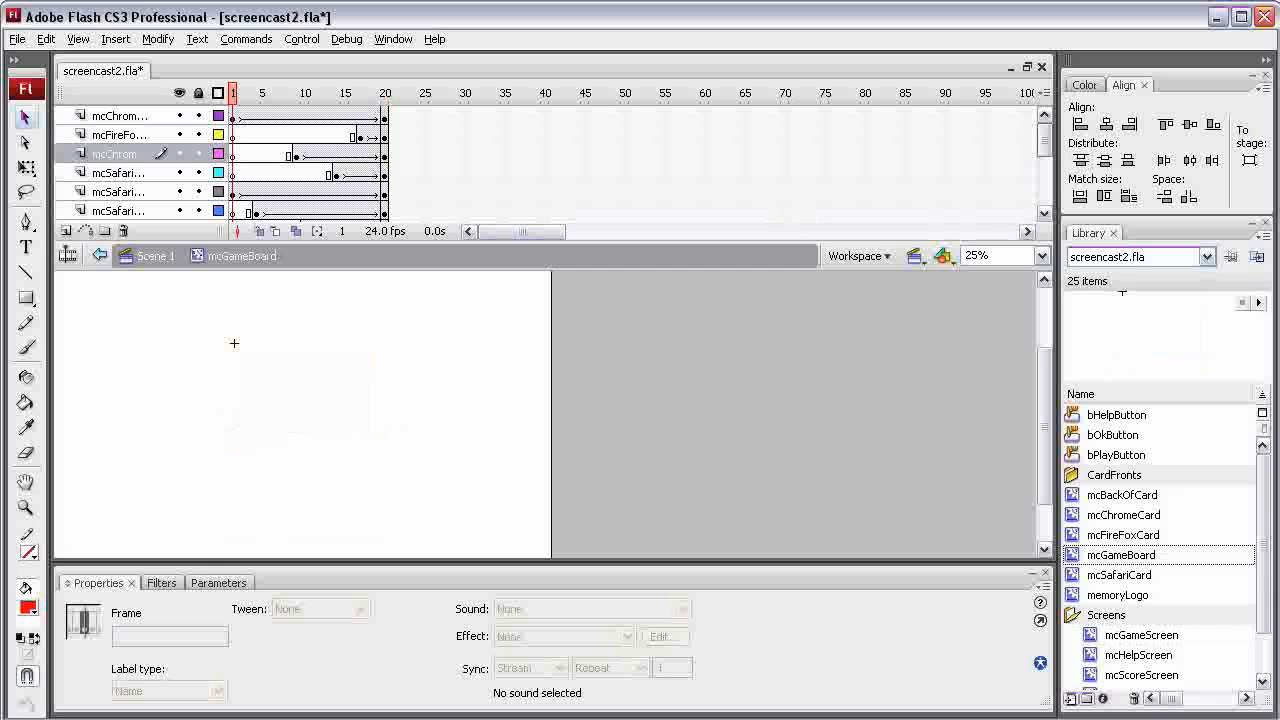
mouse_move(1044, 141)
left_mouse_down()
mouse_move(1044, 188)
mouse_move(1044, 141)
left_mouse_up()
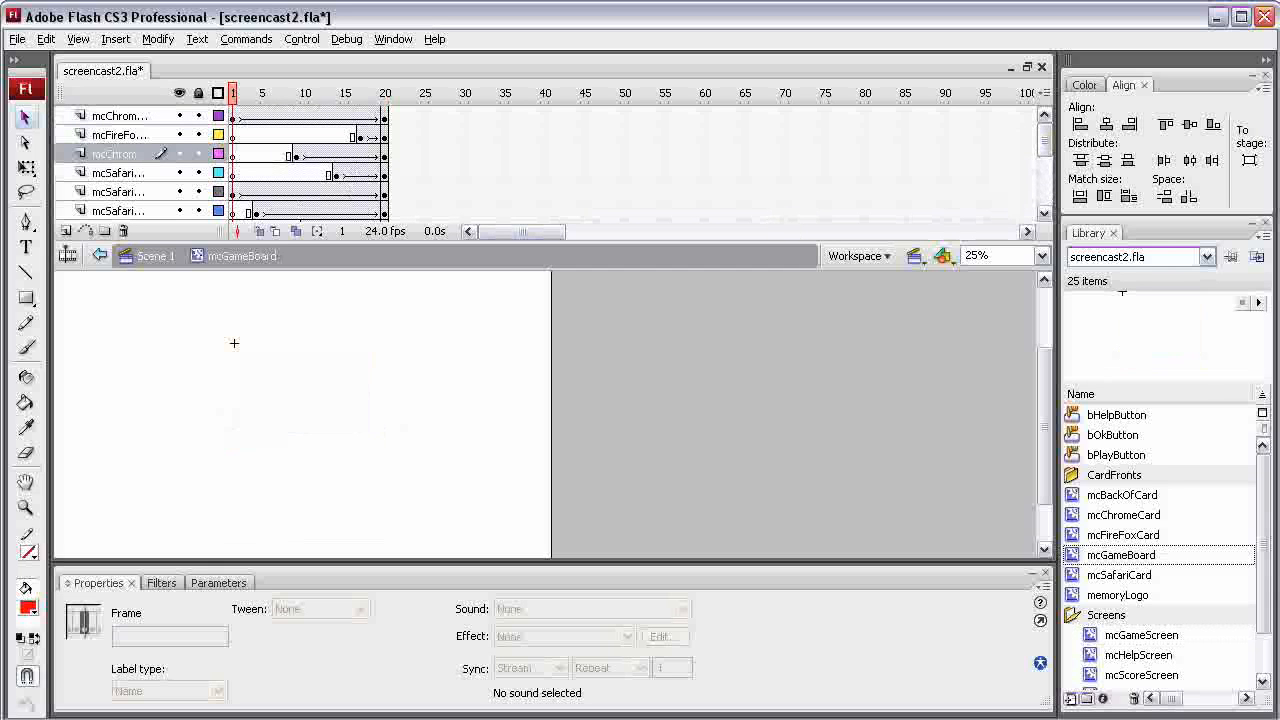
left_click_drag(940, 243, 940, 485)
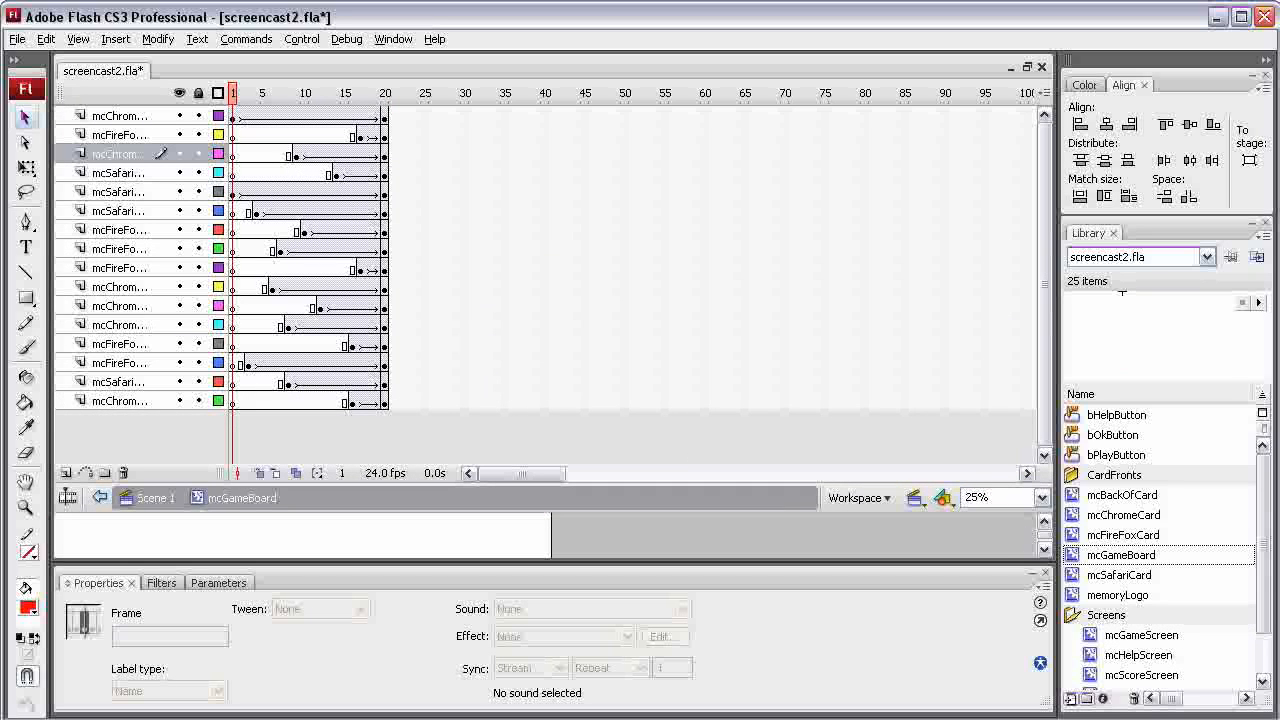
Add a new layer to mcGameBoard, move it above all the card layers, and name it Code
left_click(66, 473)
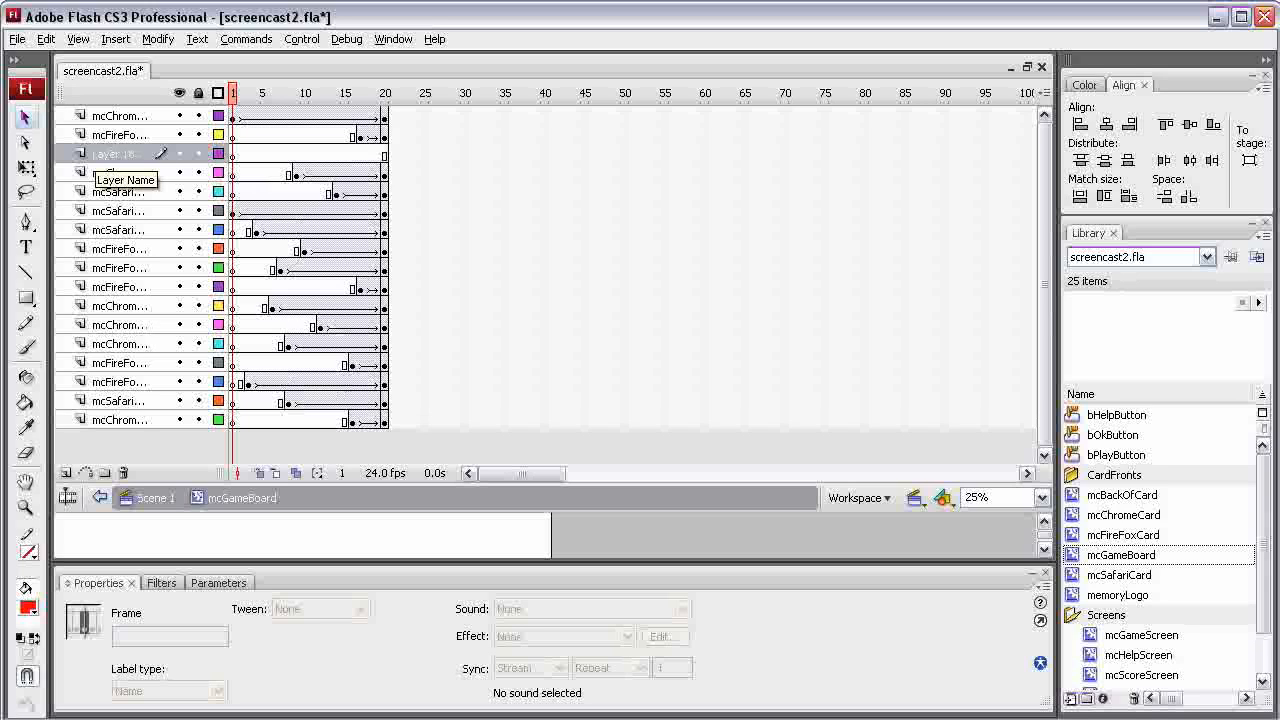
left_click_drag(106, 154, 106, 110)
double_click(110, 116)
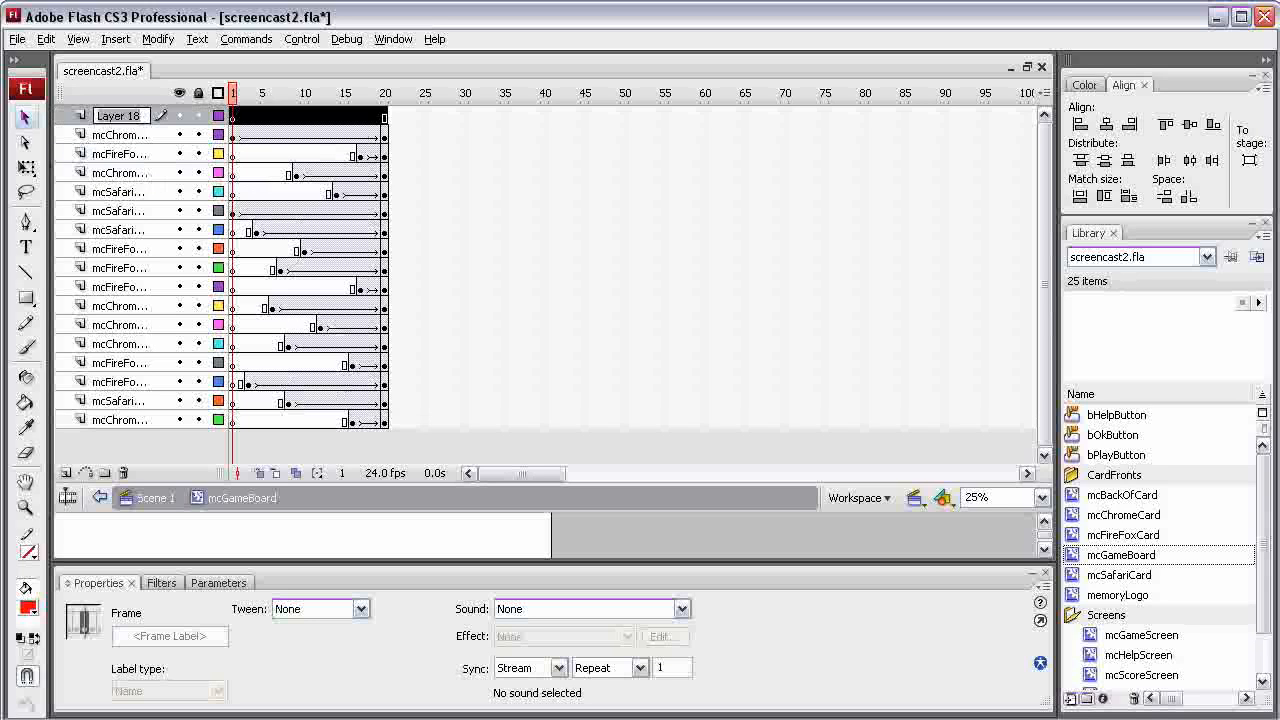
type("Code")
key("Return")
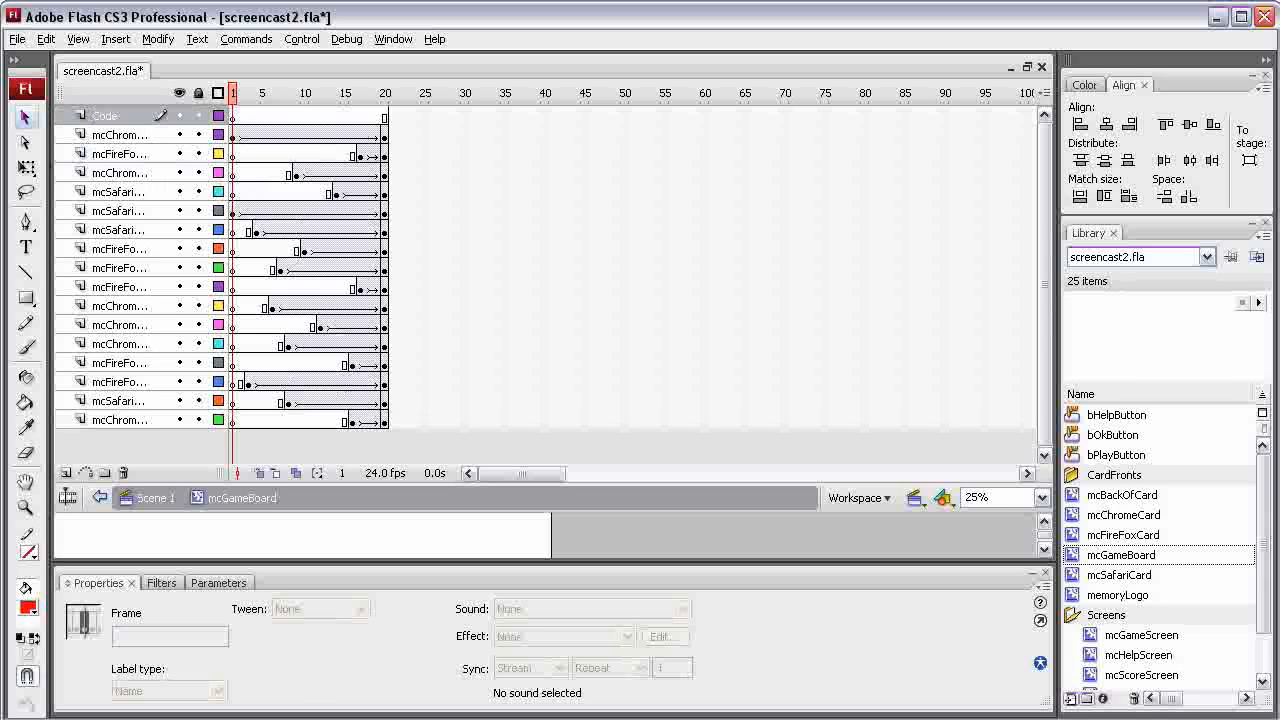
Insert a keyframe at frame 20 of mcGameBoard's Code layer and open its frame script for editing
left_click_drag(384, 420, 384, 116)
right_click(388, 110)
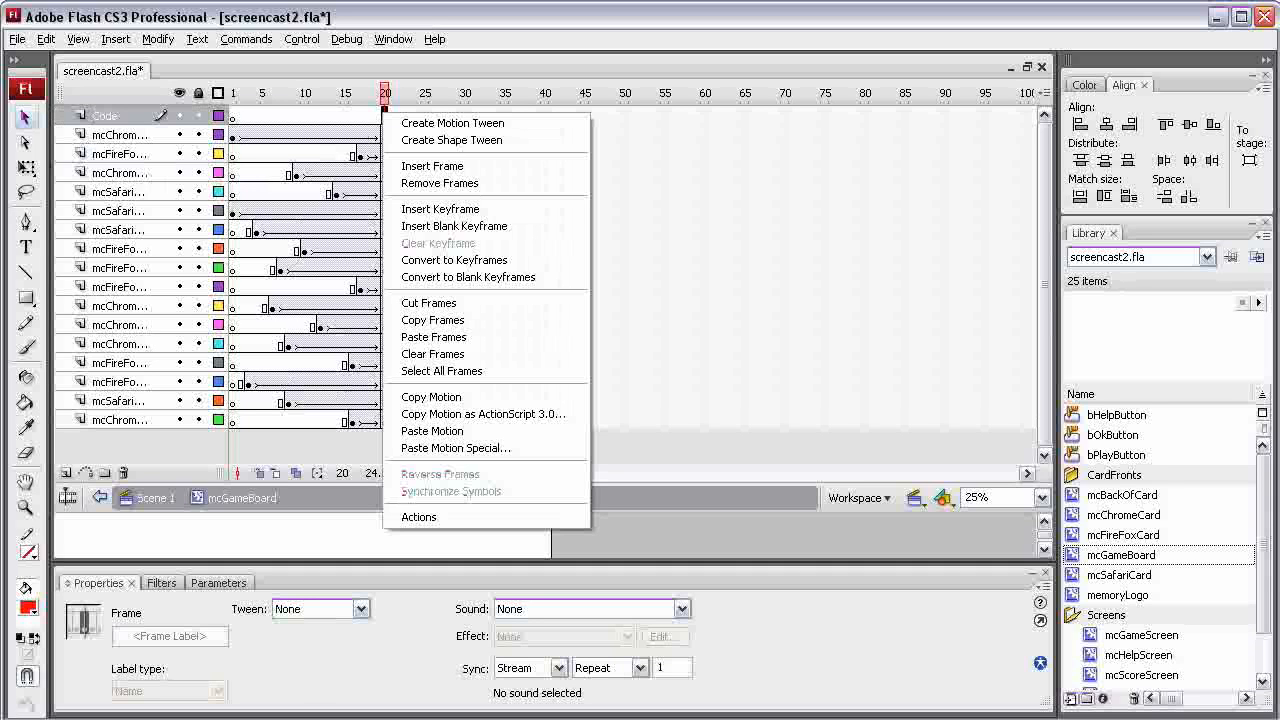
left_click(443, 208)
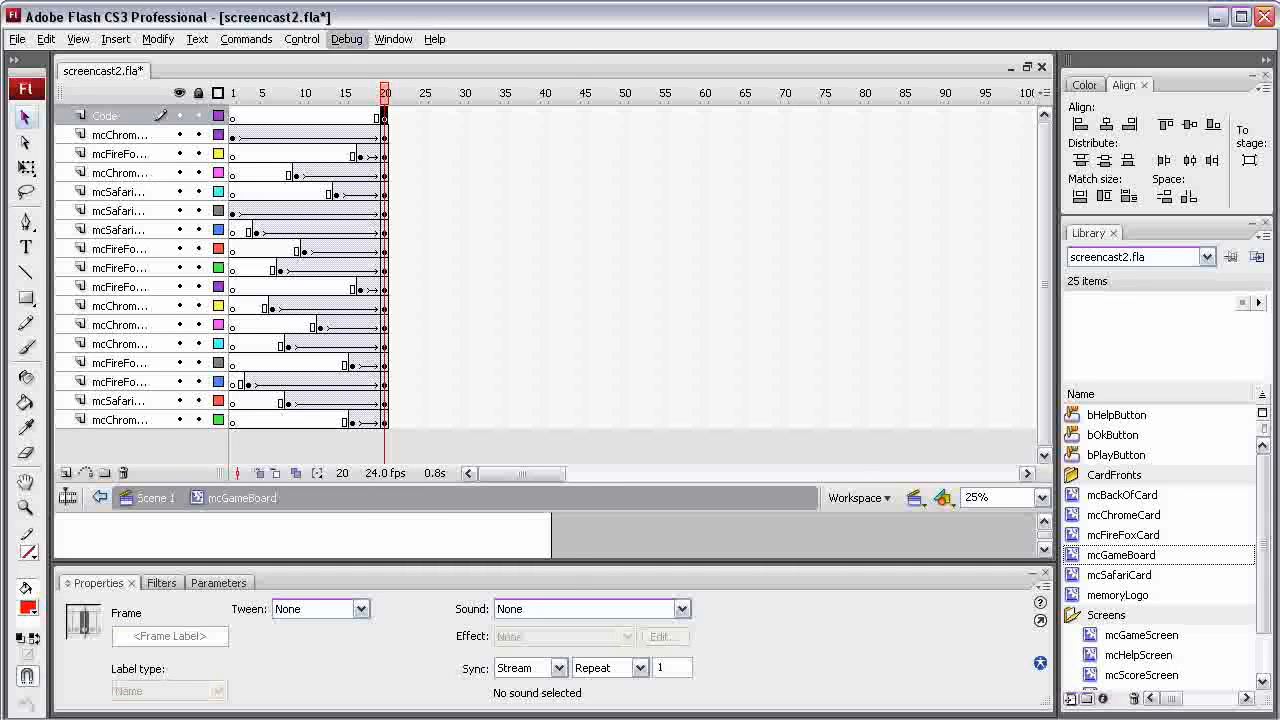
left_click(393, 39)
left_click(406, 197)
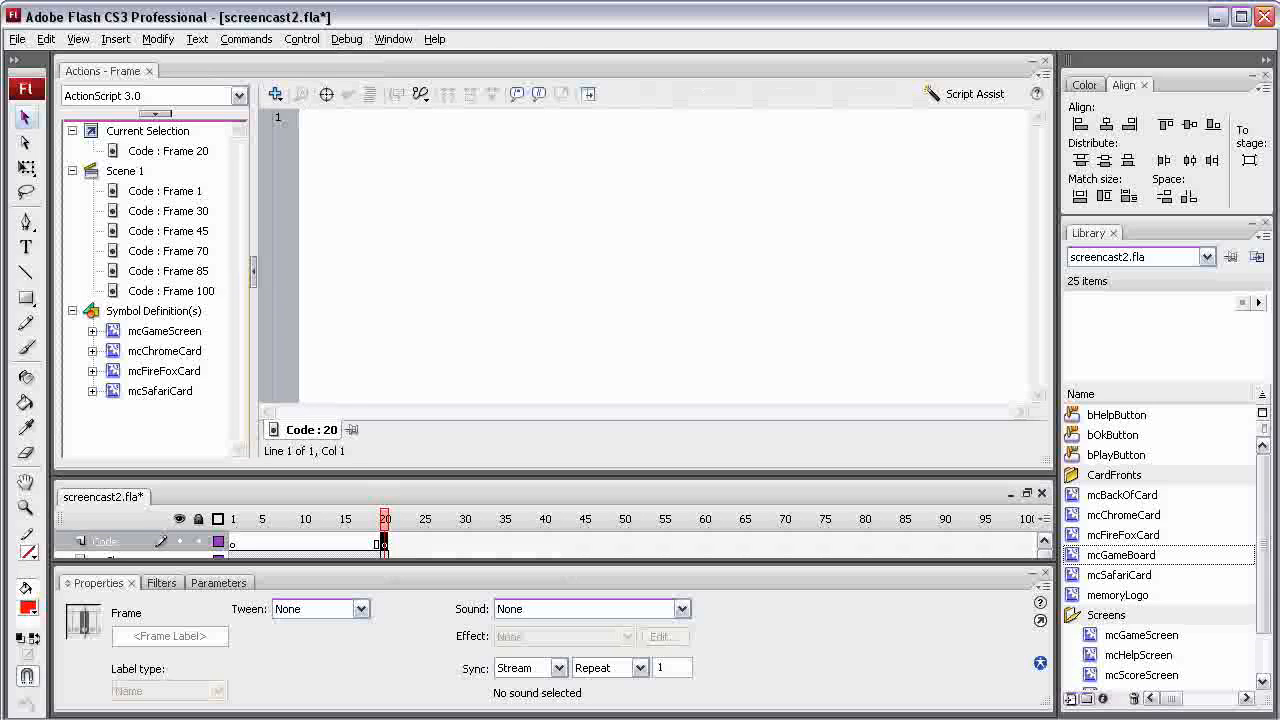
Add stop(); to the script of frame 20 on mcGameBoard's Code layer and collapse the script editor
type("stop();")
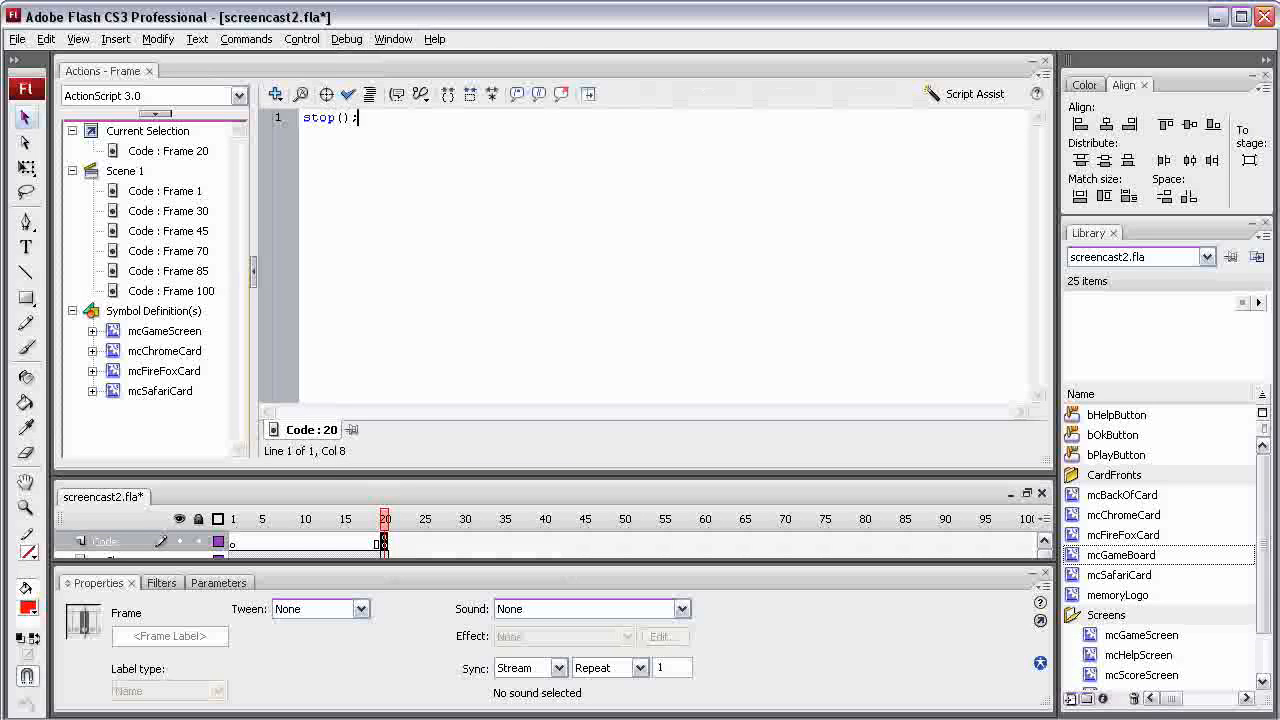
key("F9")
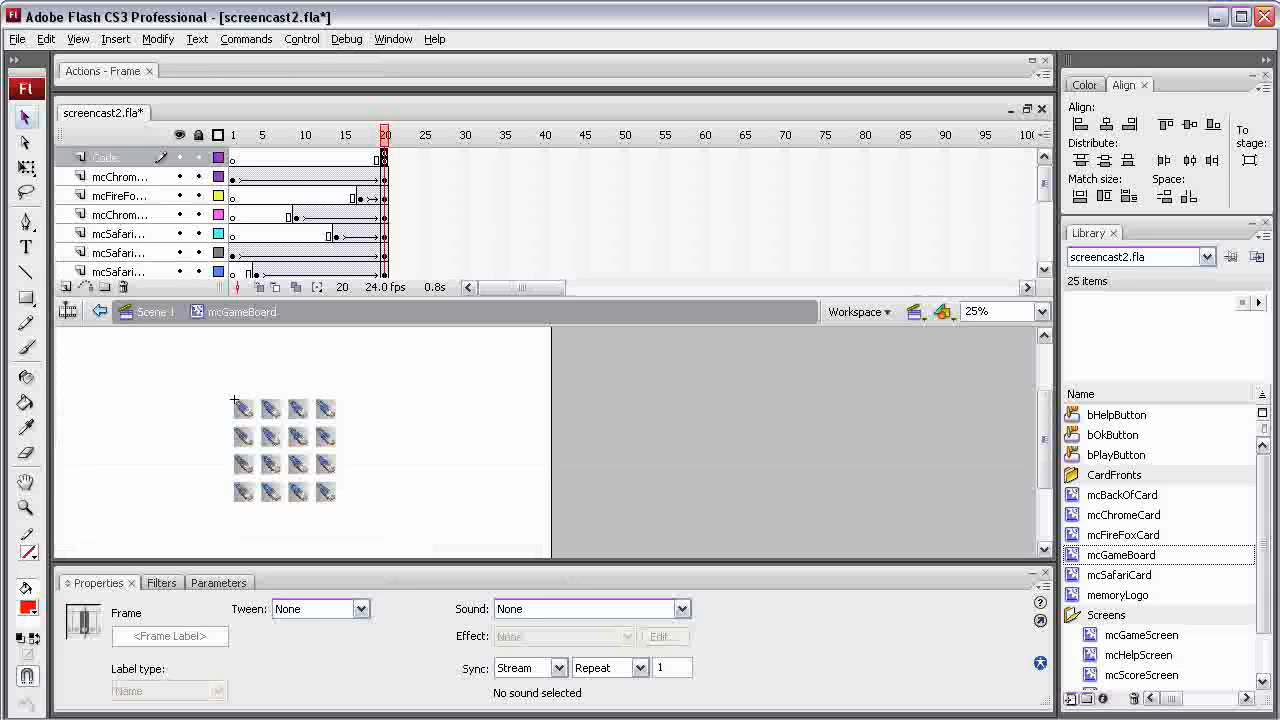
Test the movie, go through the Play, game and high score screens twice to check the card animation, and close the preview
key("ctrl+Return")
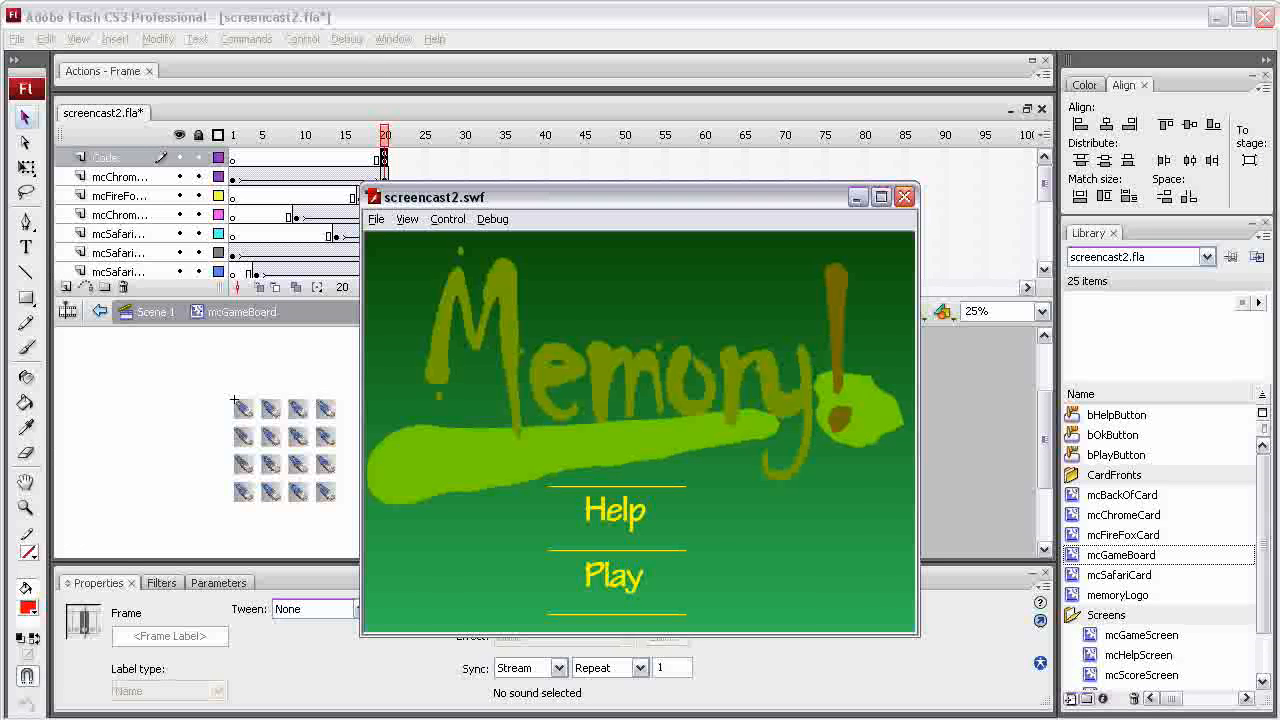
left_click(614, 576)
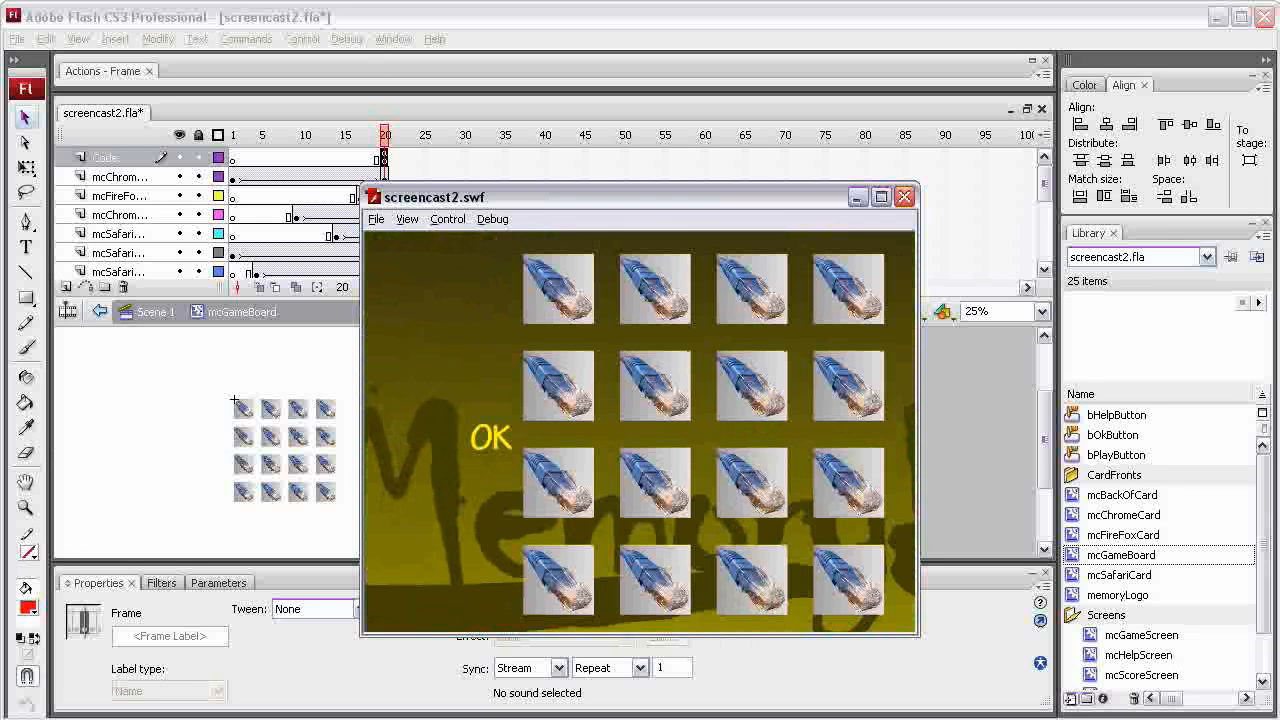
left_click(629, 572)
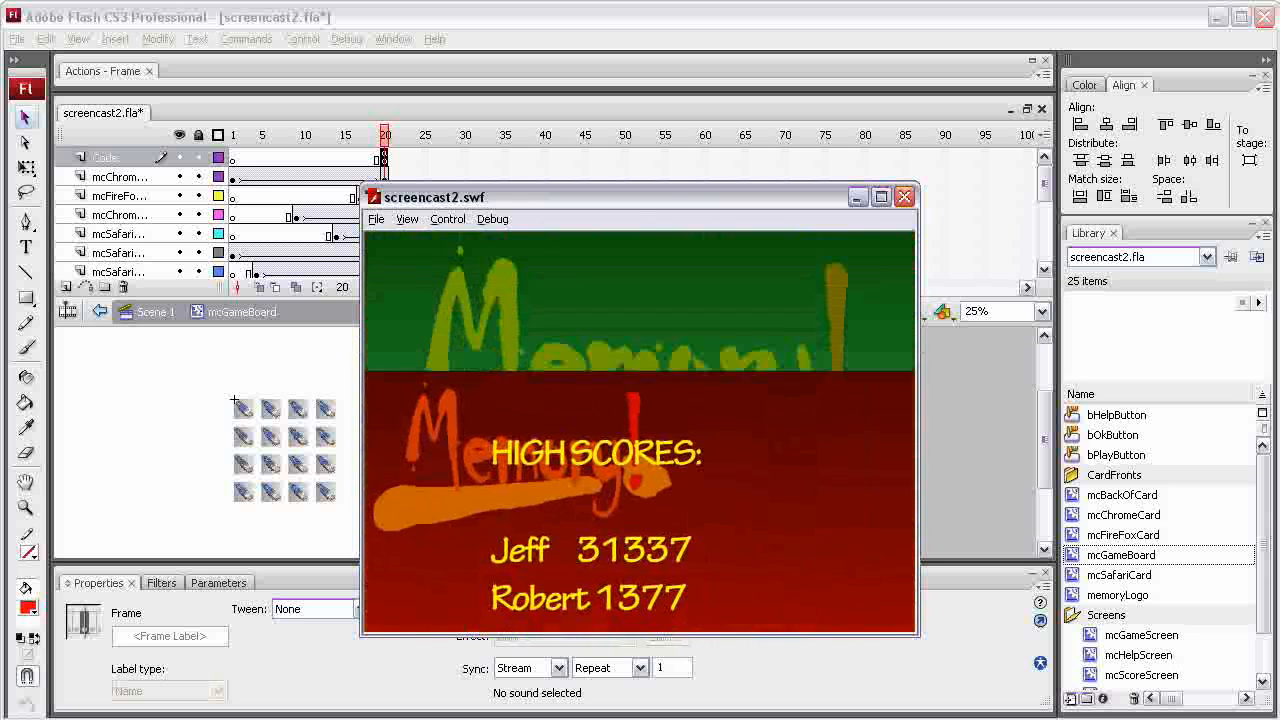
left_click(614, 576)
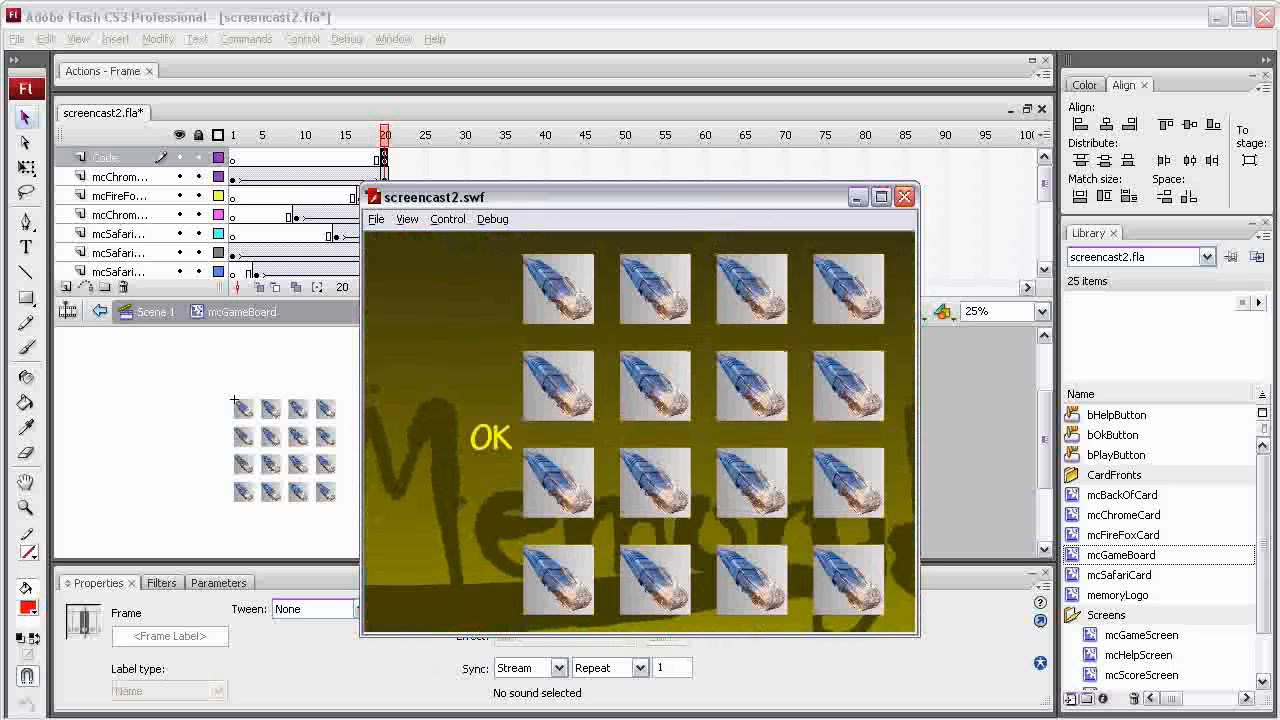
left_click(491, 438)
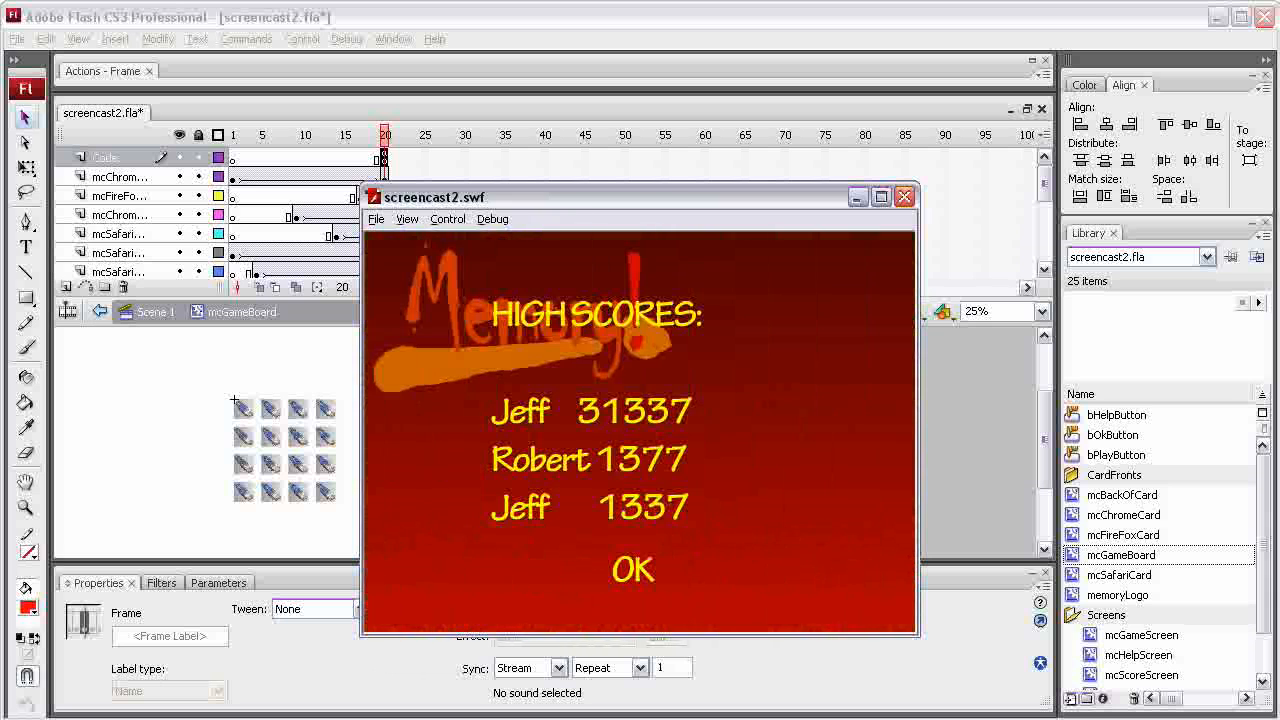
left_click(633, 574)
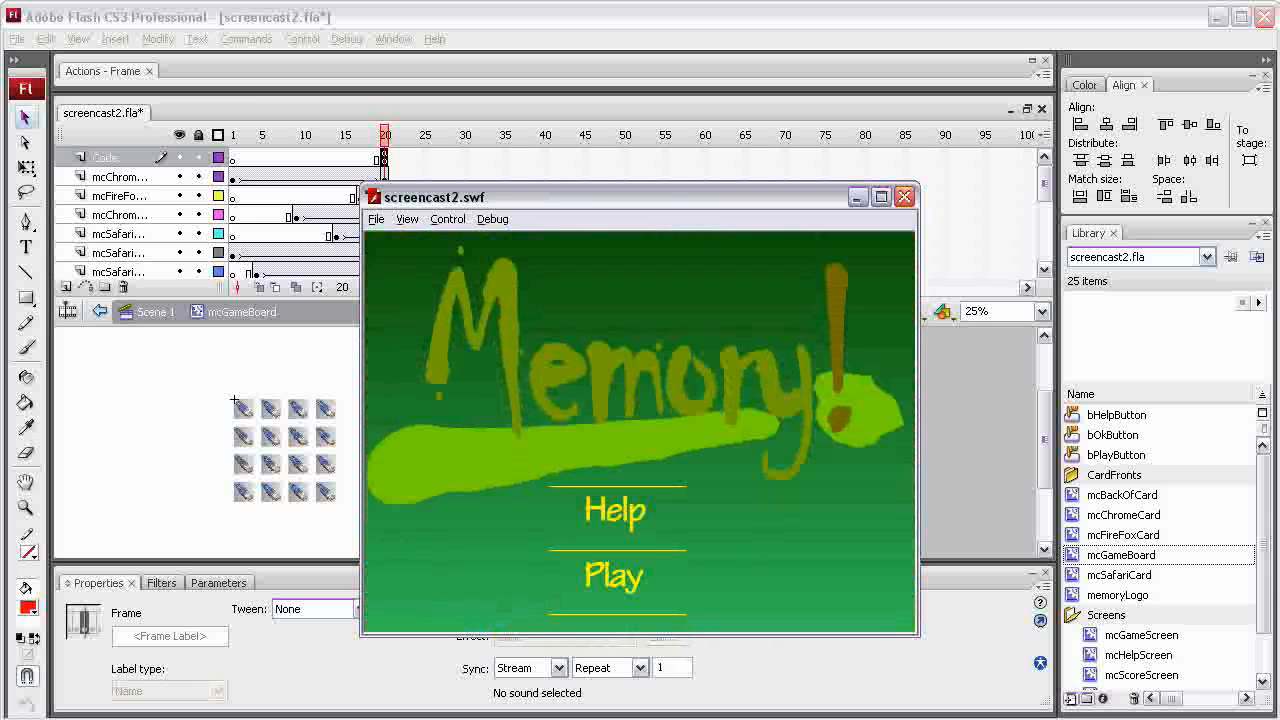
left_click(614, 576)
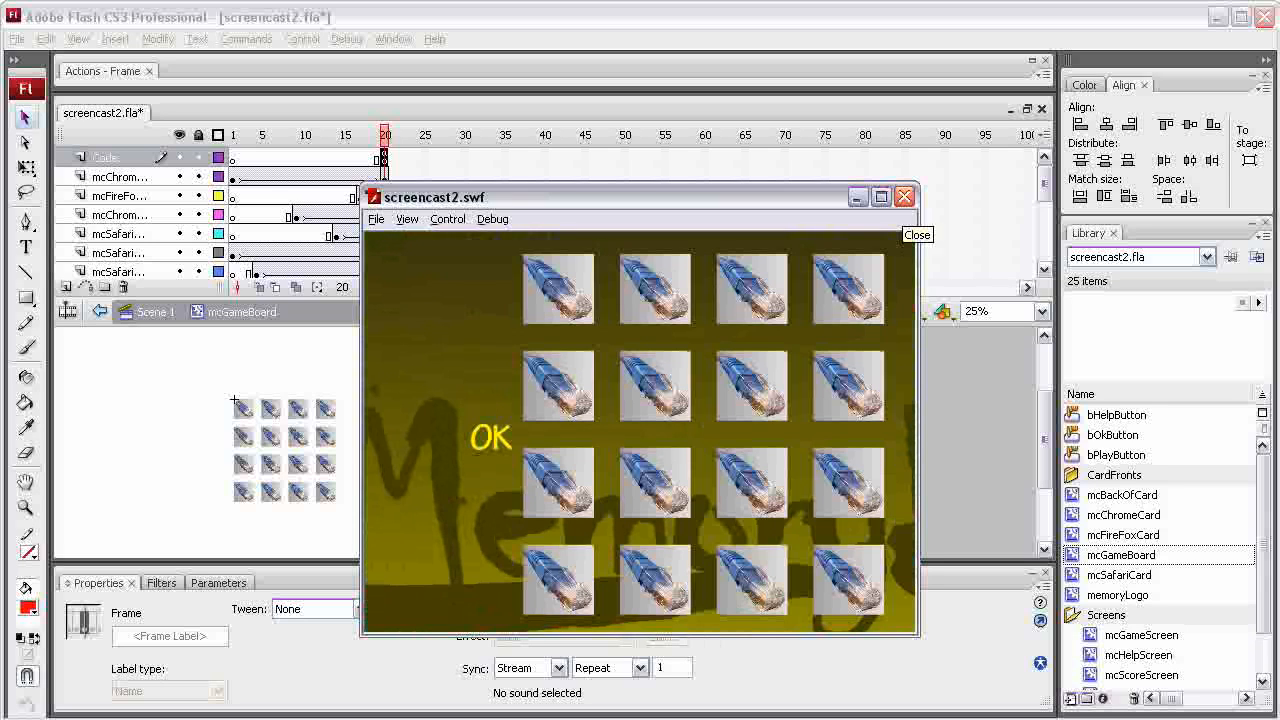
left_click(904, 196)
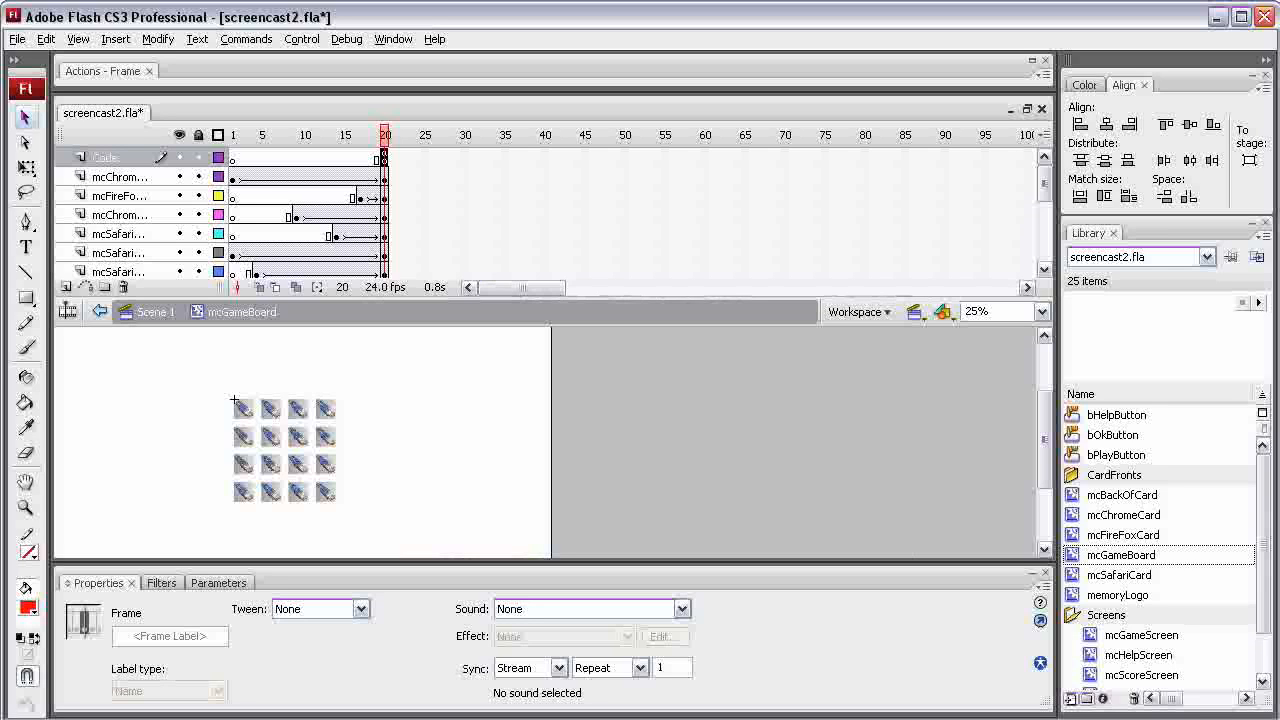
Return to Scene 1 and scrub the main timeline back to frame 47 and forward to frame 71
left_click(155, 312)
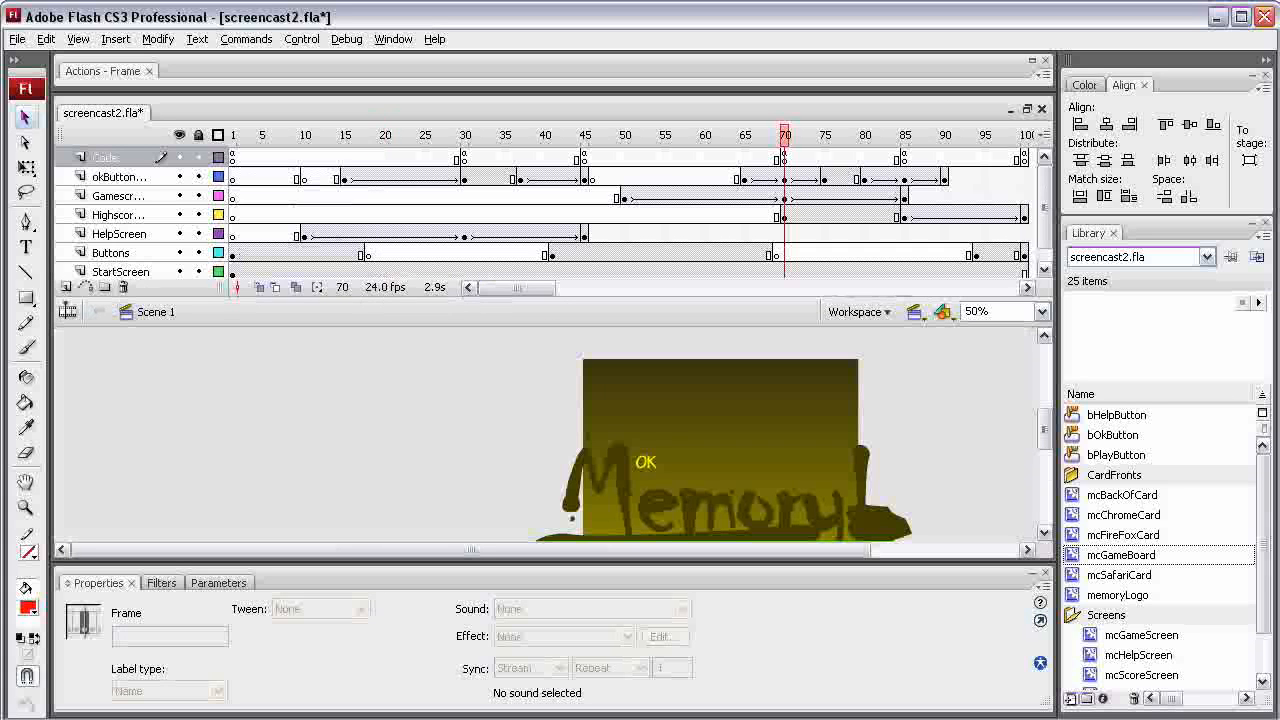
left_click_drag(786, 135, 600, 135)
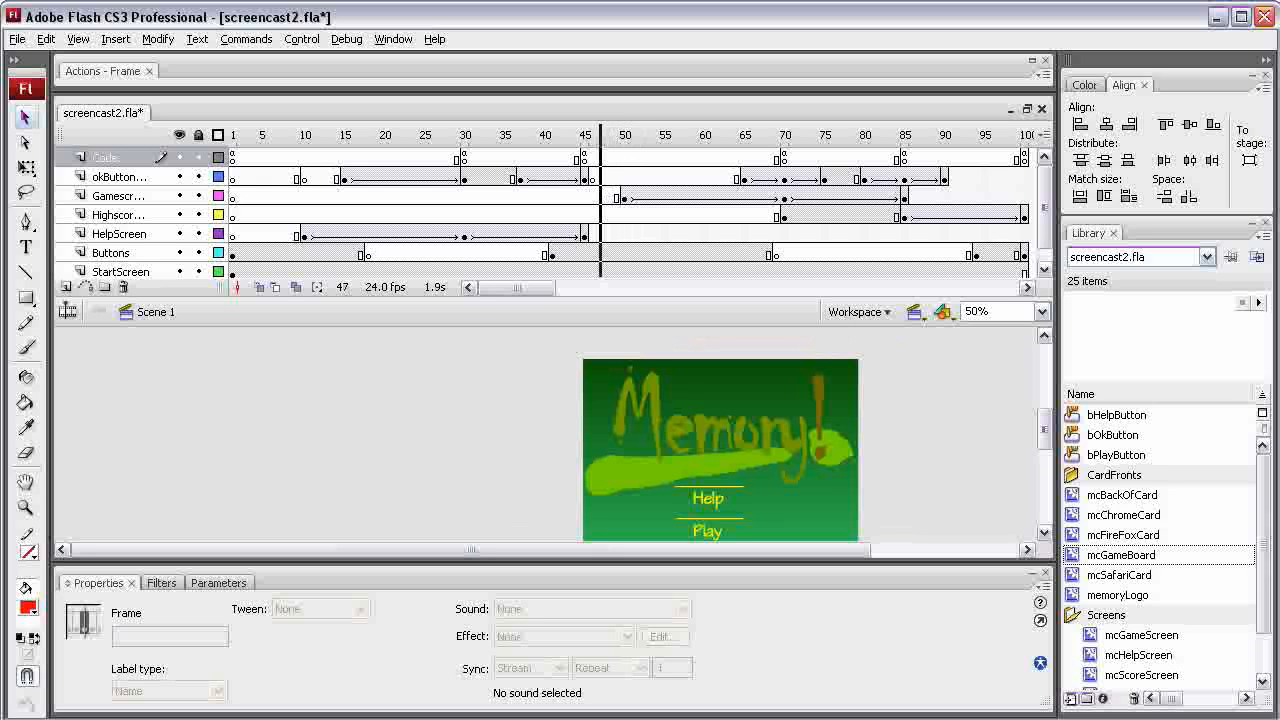
left_click_drag(600, 135, 792, 135)
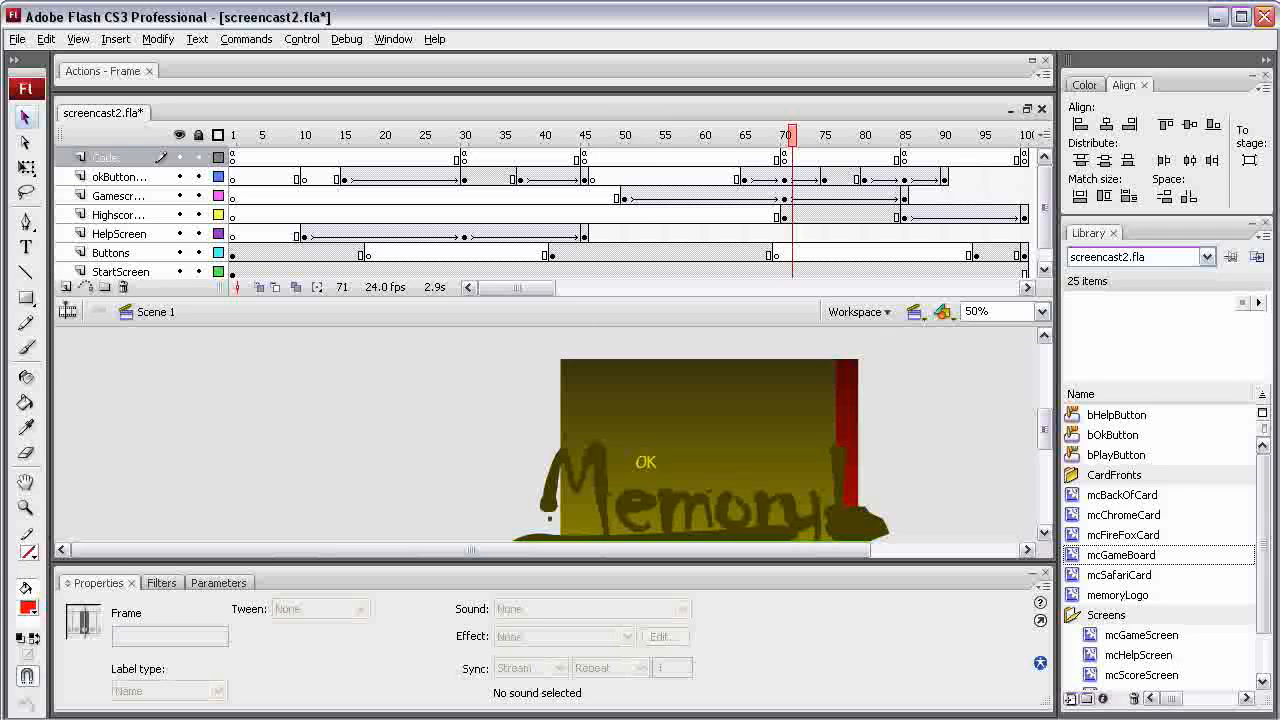
Examine the Code layer's keyframe at frame 70 and the game screen layer's keyframes at frames 50 and 70
left_click(784, 158)
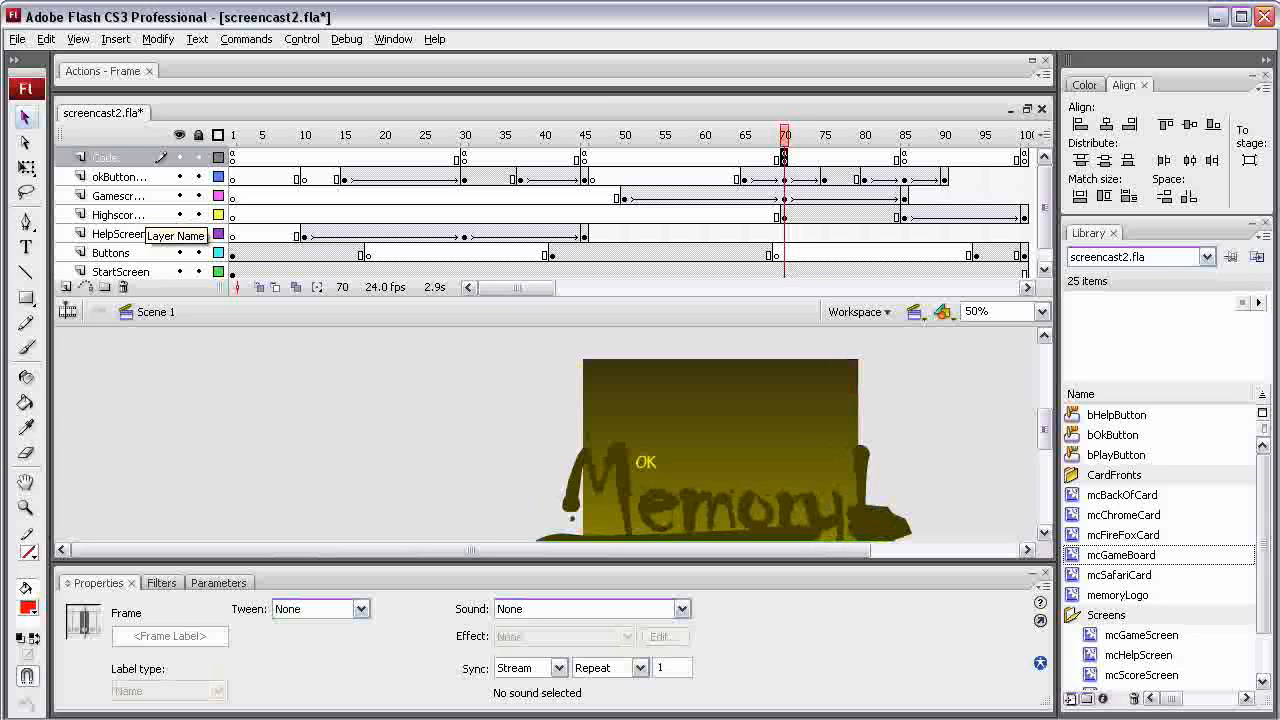
left_click(118, 196)
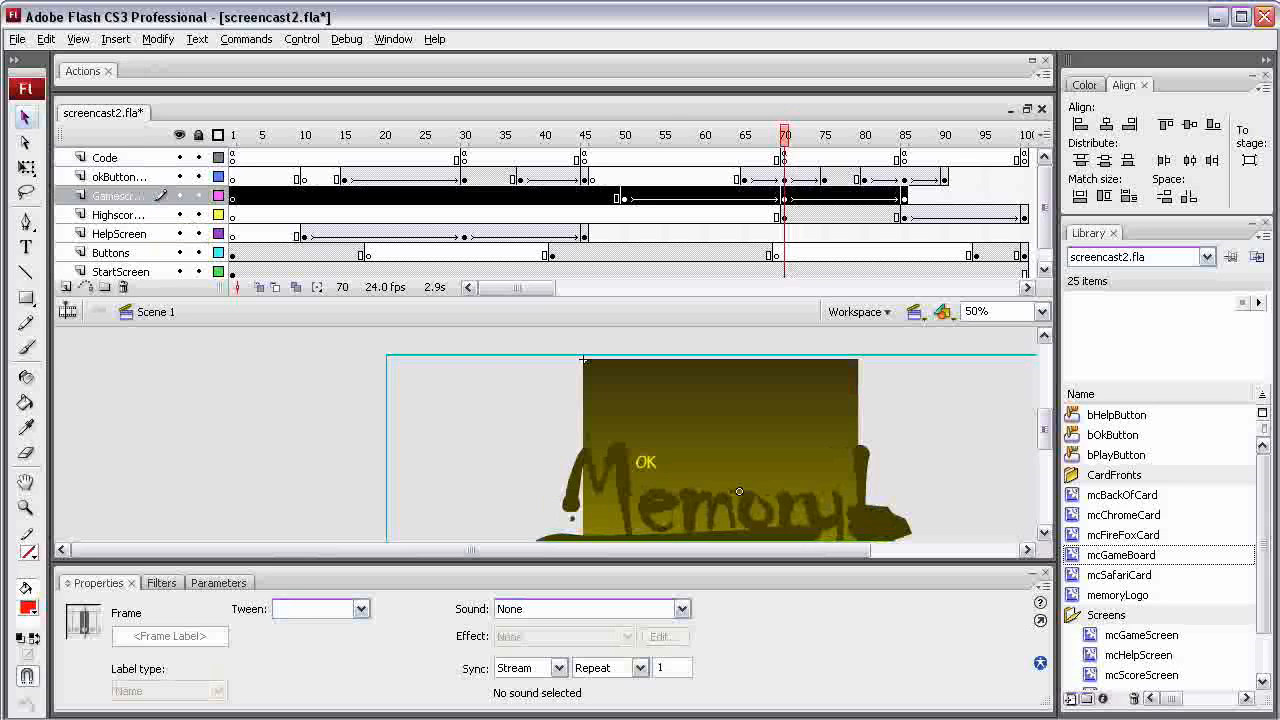
left_click(624, 196)
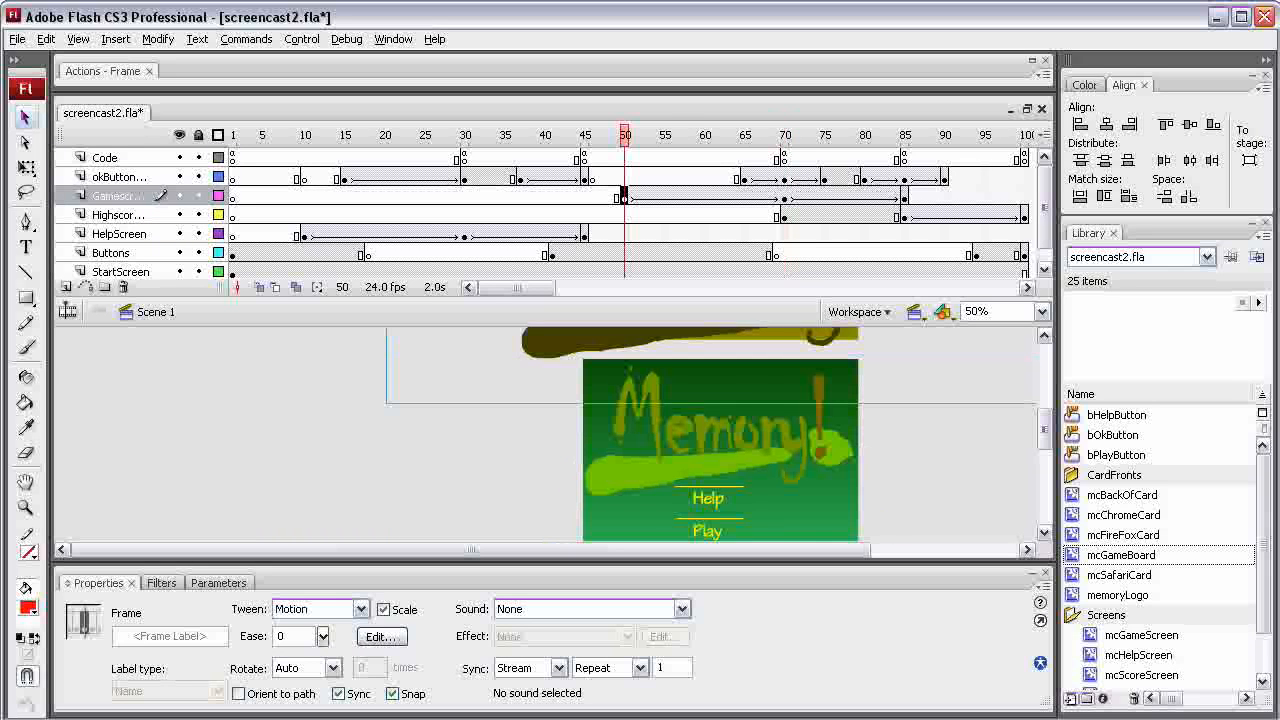
left_click(784, 196)
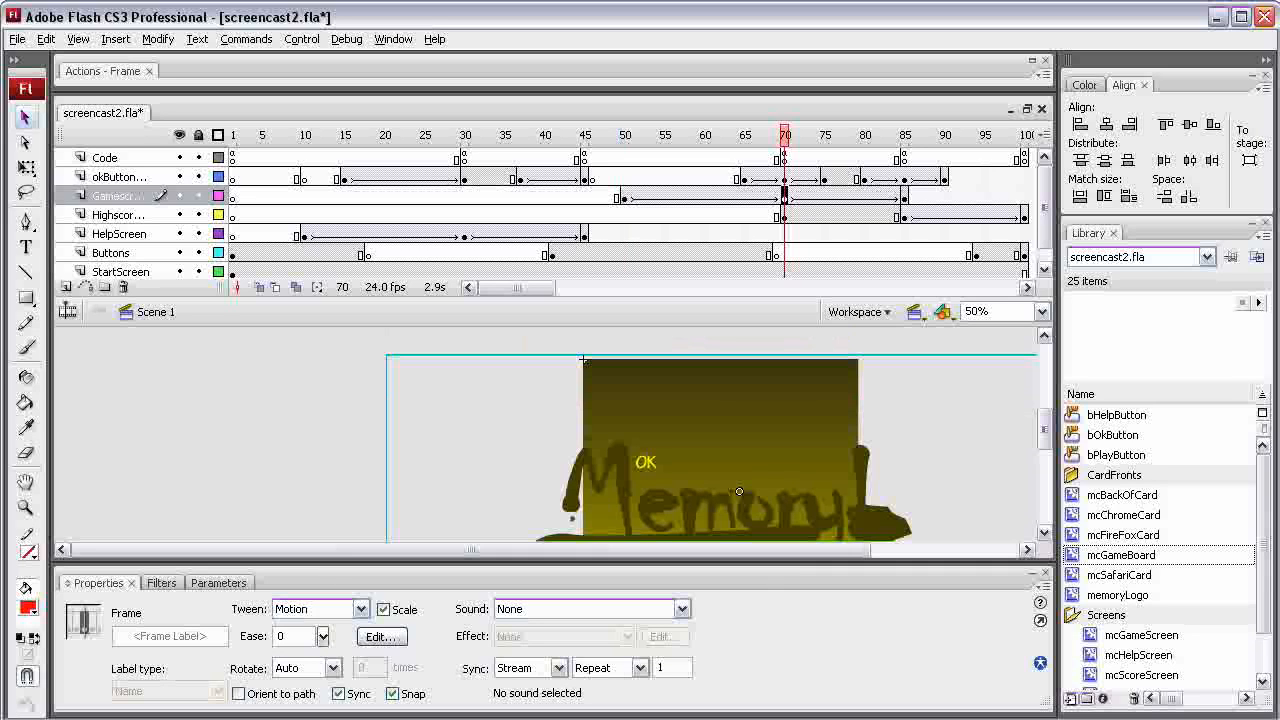
Open the game screen instance on the stage for editing, and then the mcGameBoard instance nested inside it
left_click(739, 491)
double_click(662, 370)
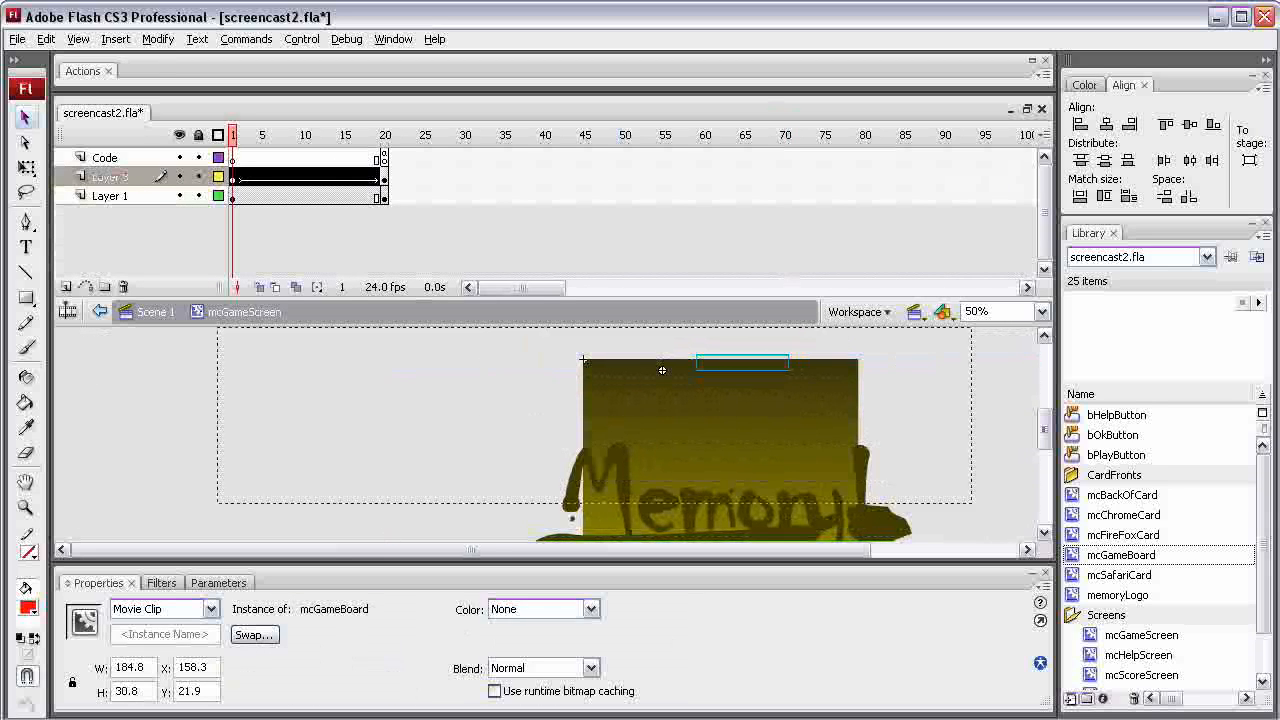
double_click(662, 370)
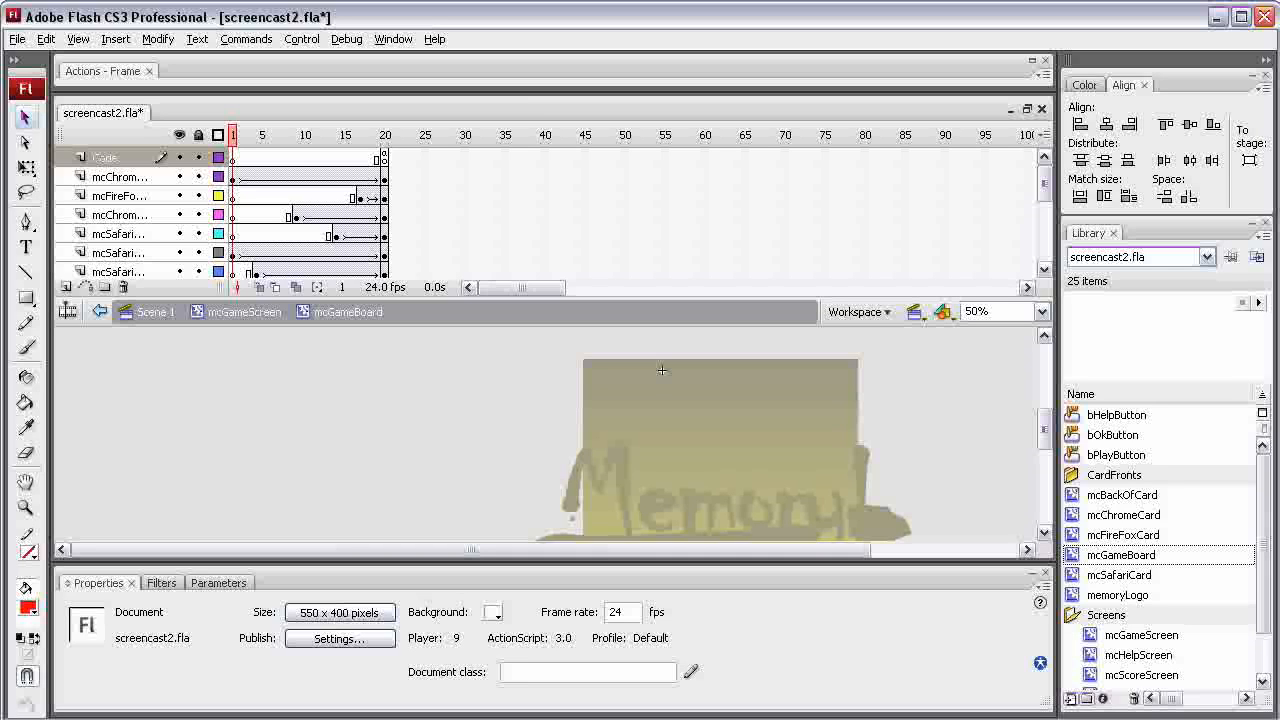
Open the mcChromeCard symbol, inspect its back and front sides at frames 1, 16 and 31, and play its flip animation
left_click(1123, 514)
double_click(1123, 514)
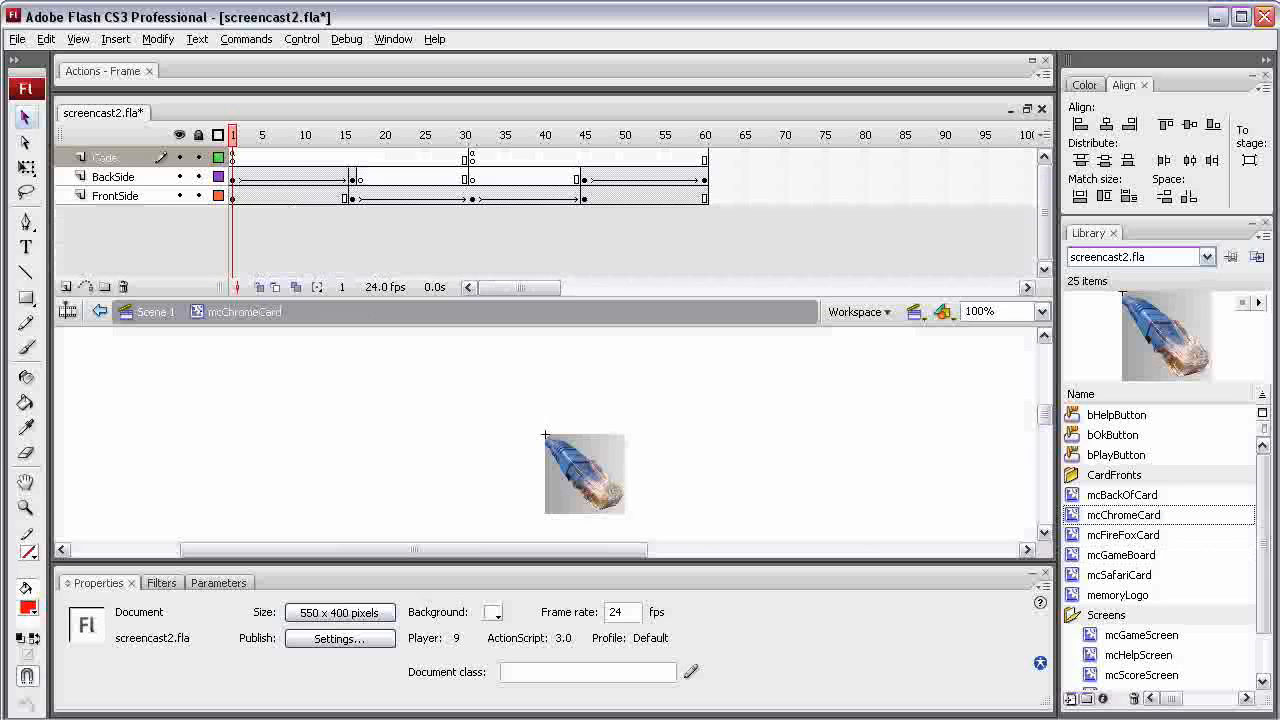
left_click(585, 475)
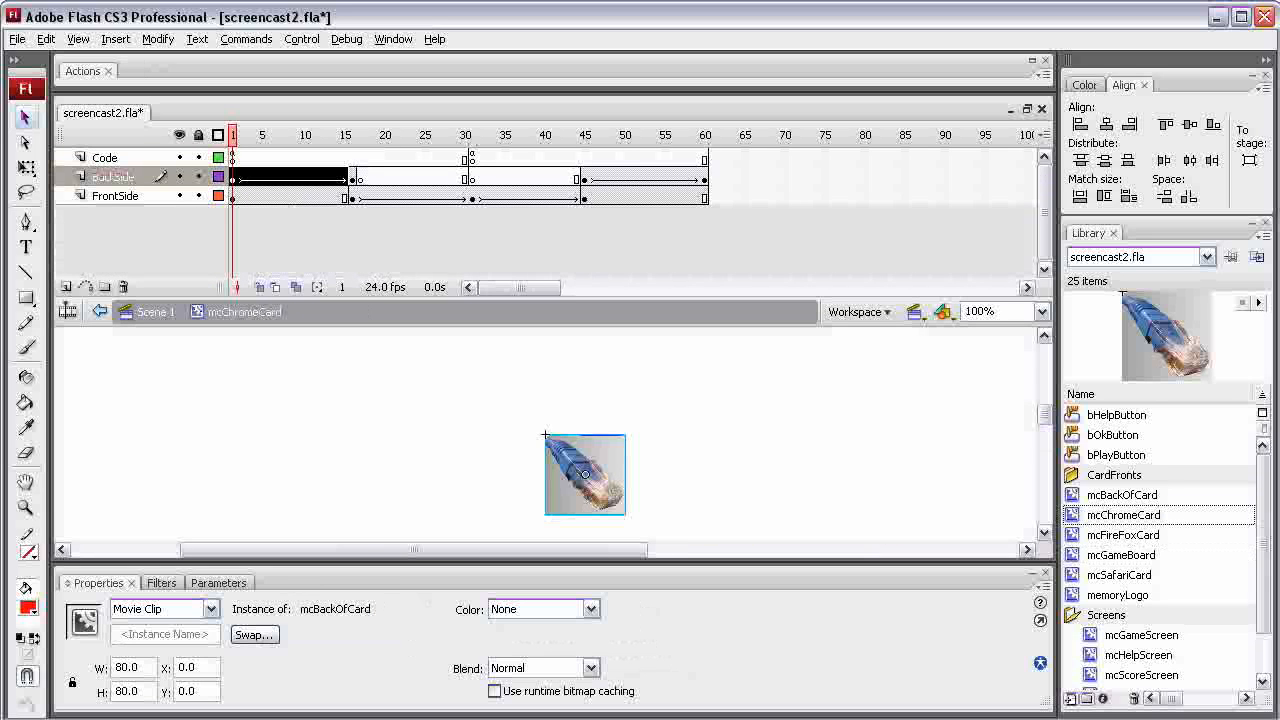
left_click(352, 197)
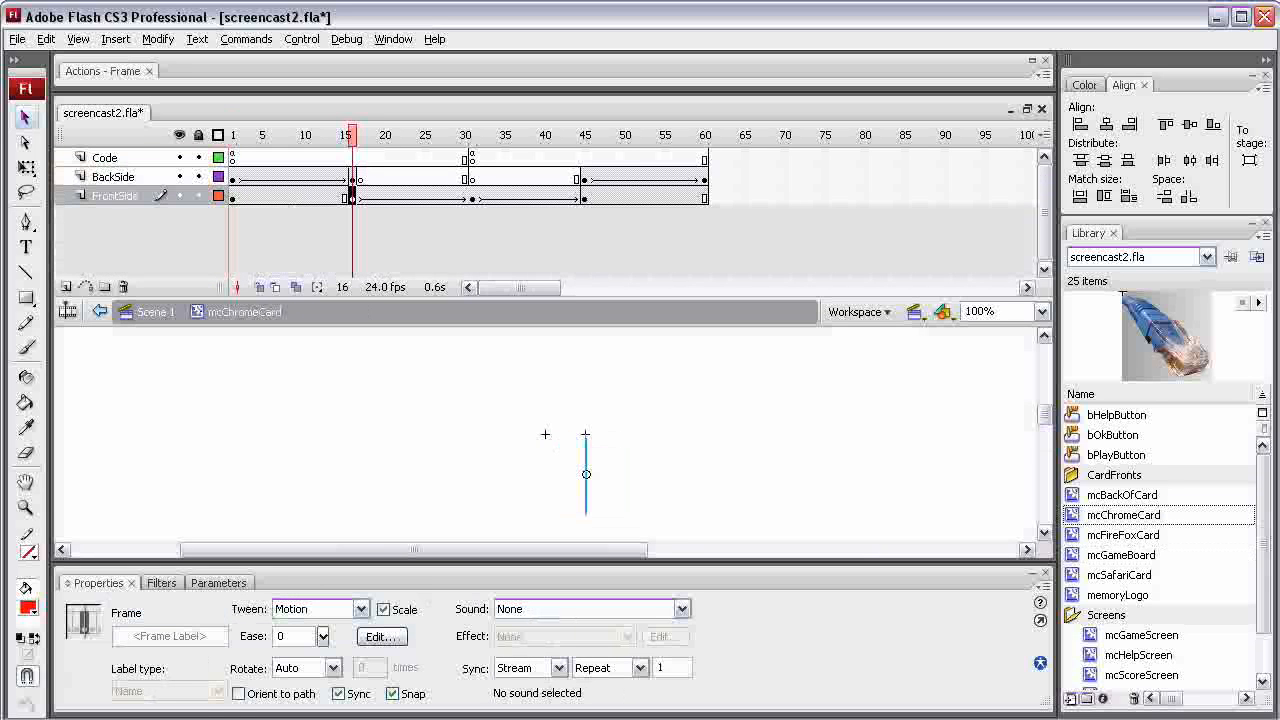
left_click(472, 197)
left_click(585, 475)
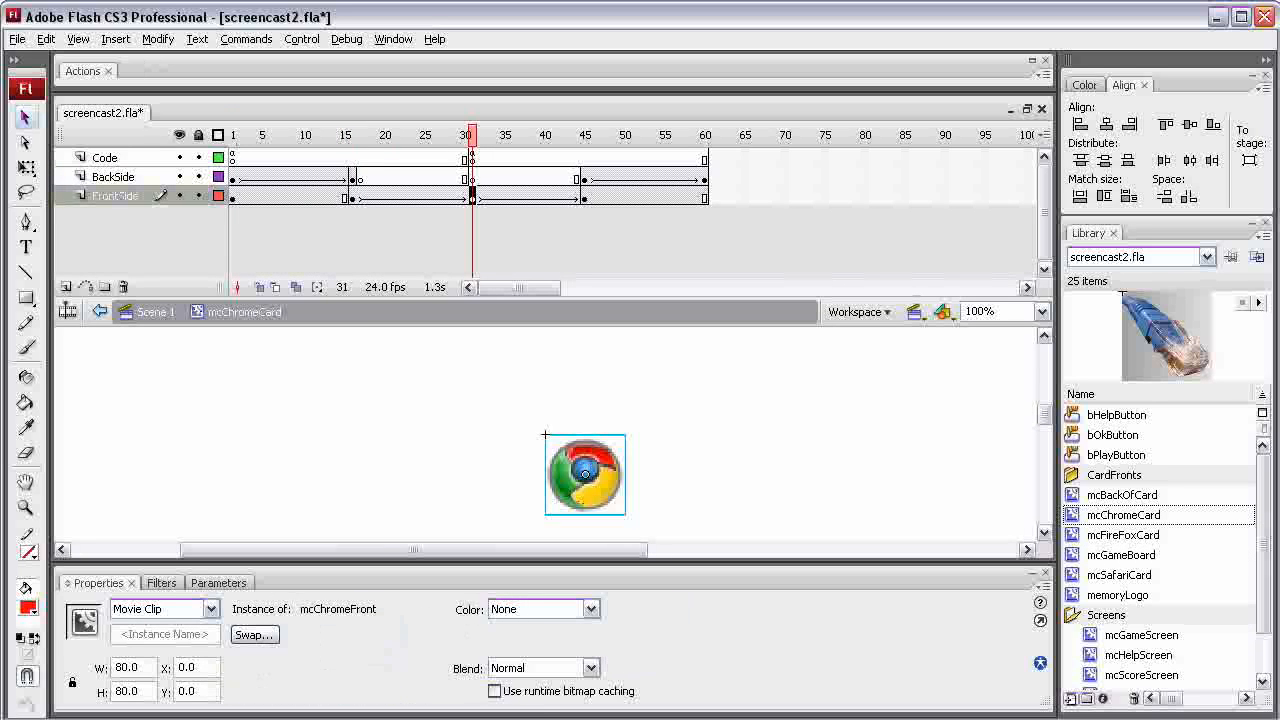
key("Return")
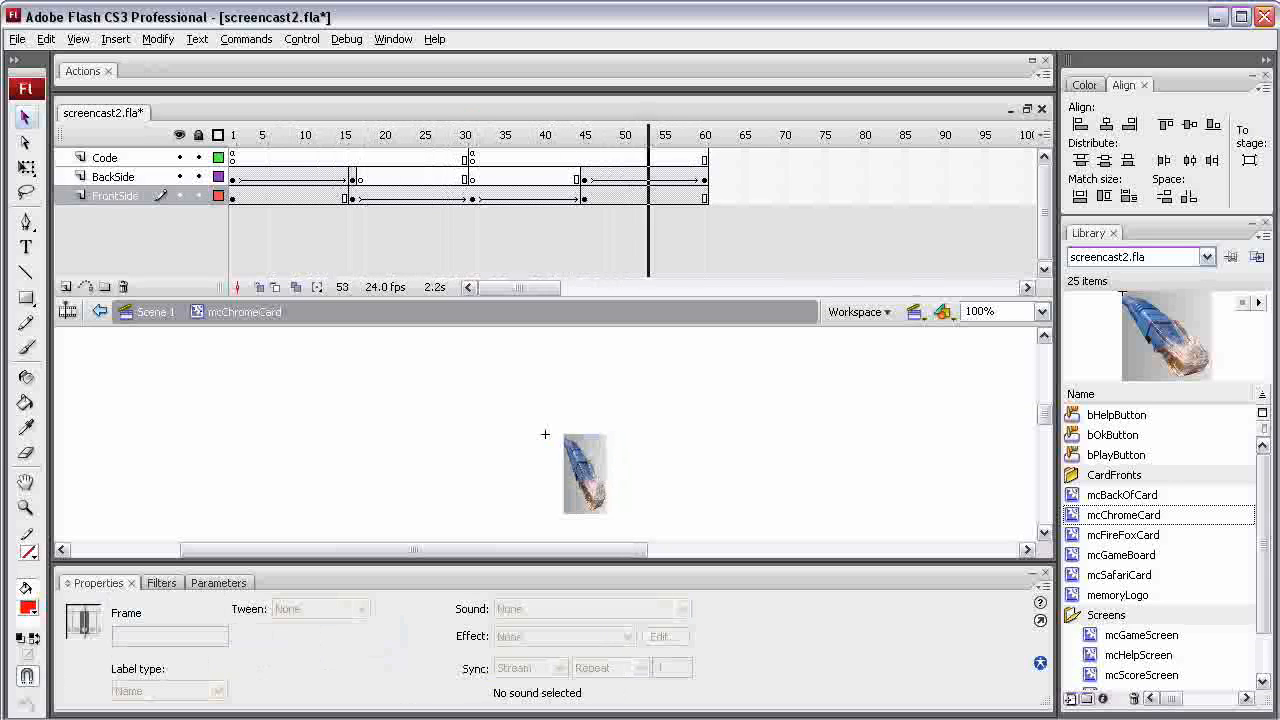
key("Return")
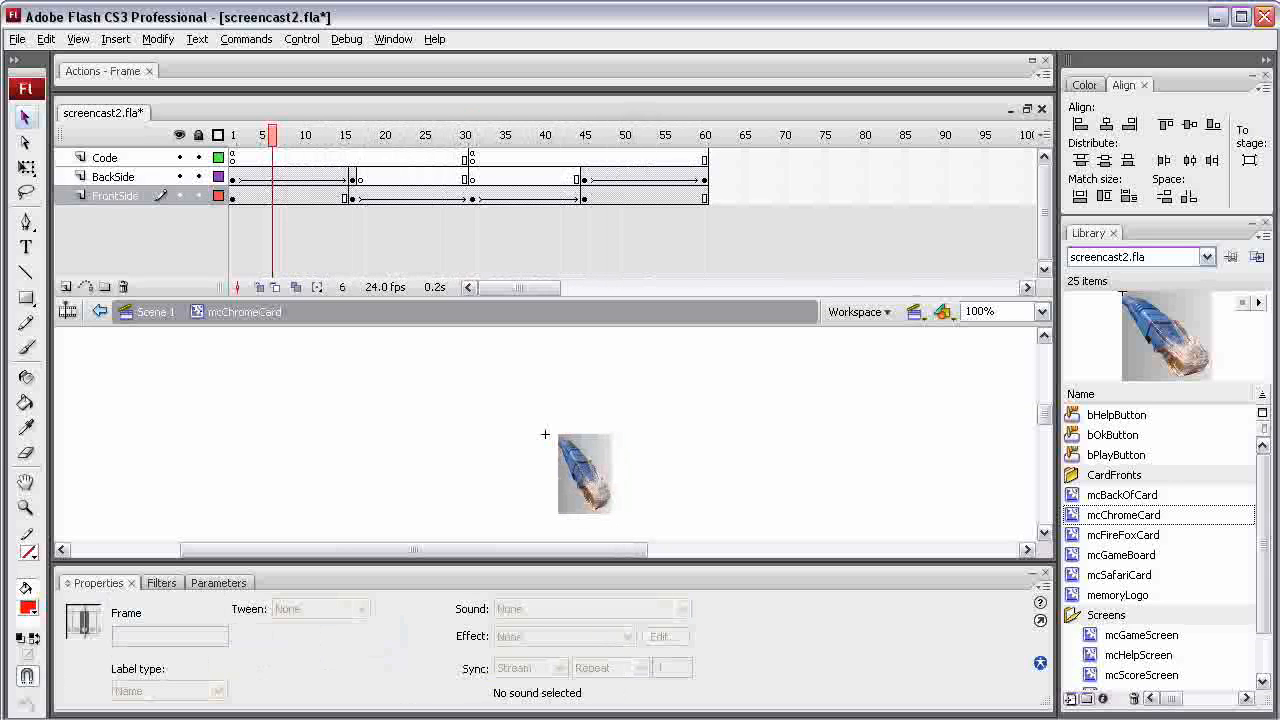
Open the mcGameBoard symbol from the library and play its timeline through to frame 20
double_click(1120, 555)
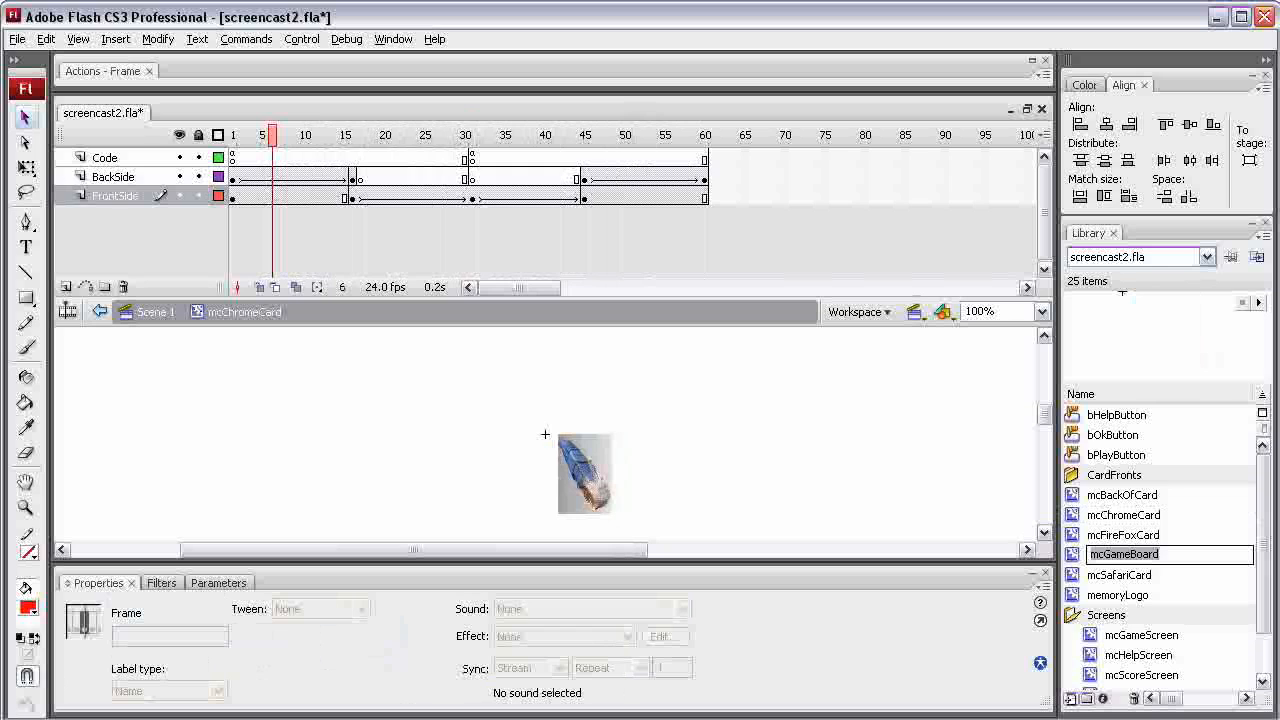
double_click(1073, 555)
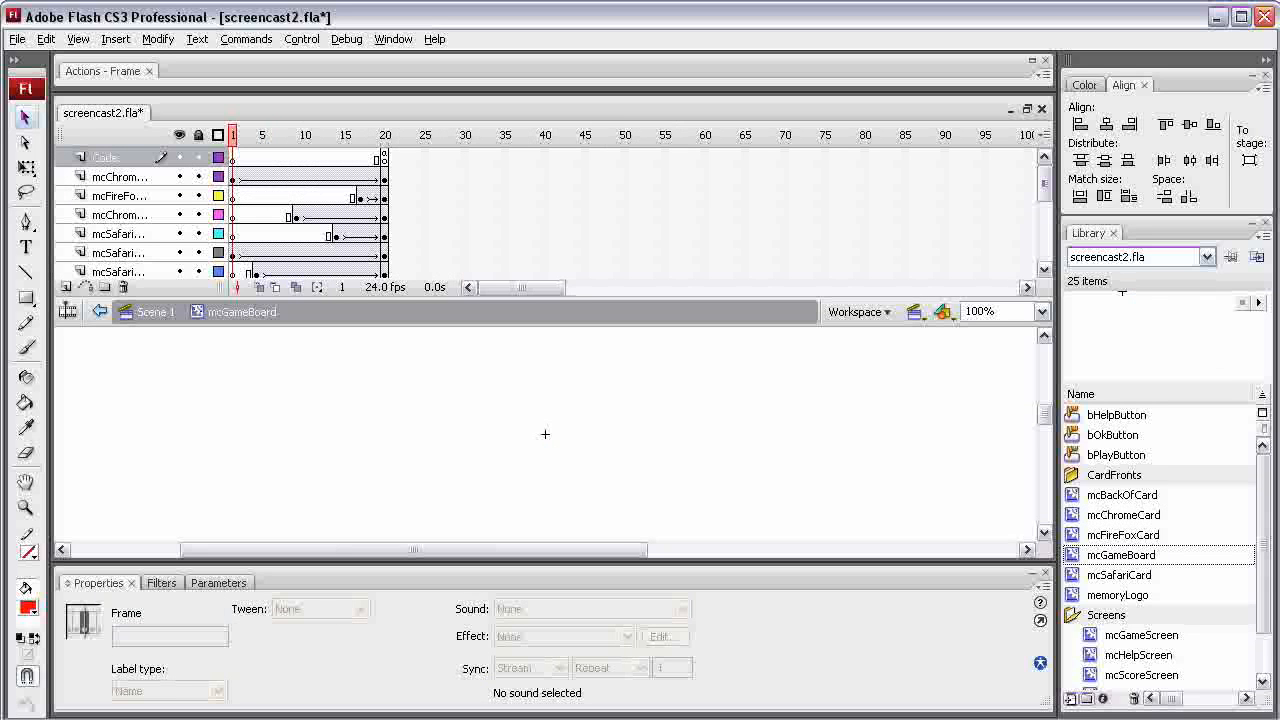
key("Return")
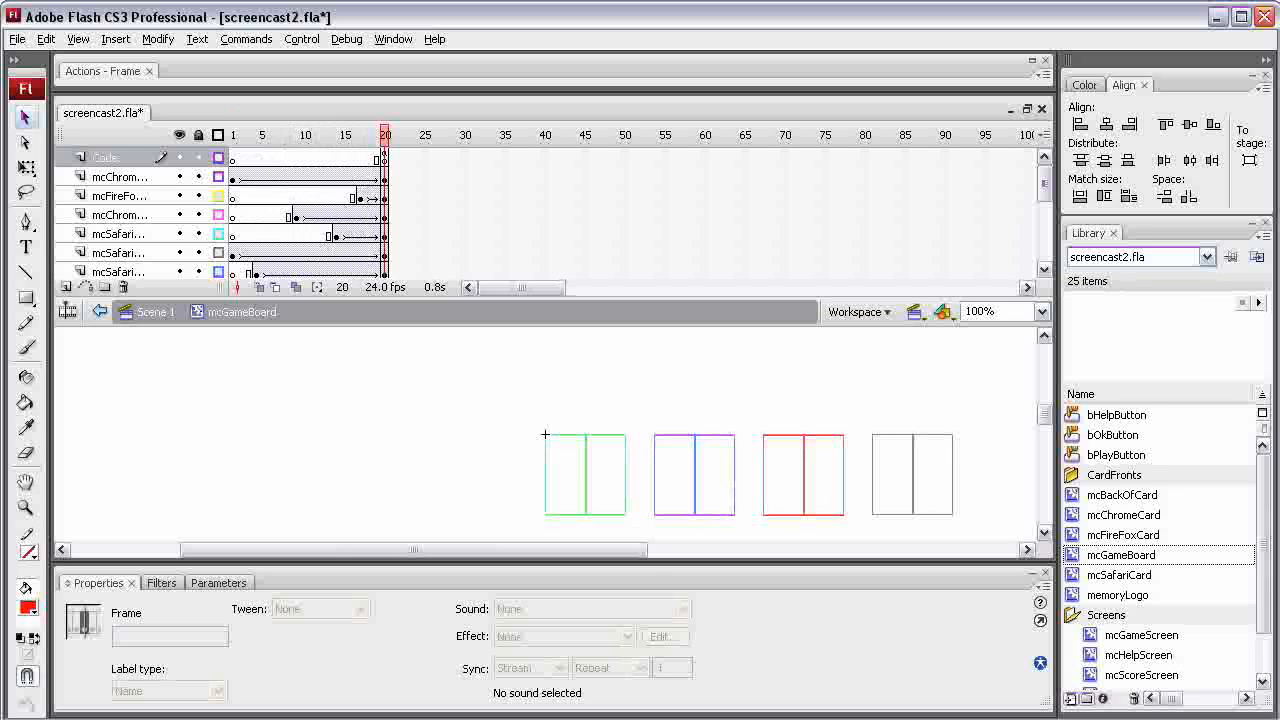
Open the mcGameScreen symbol from the library and play its game board animation
double_click(1141, 635)
double_click(1090, 635)
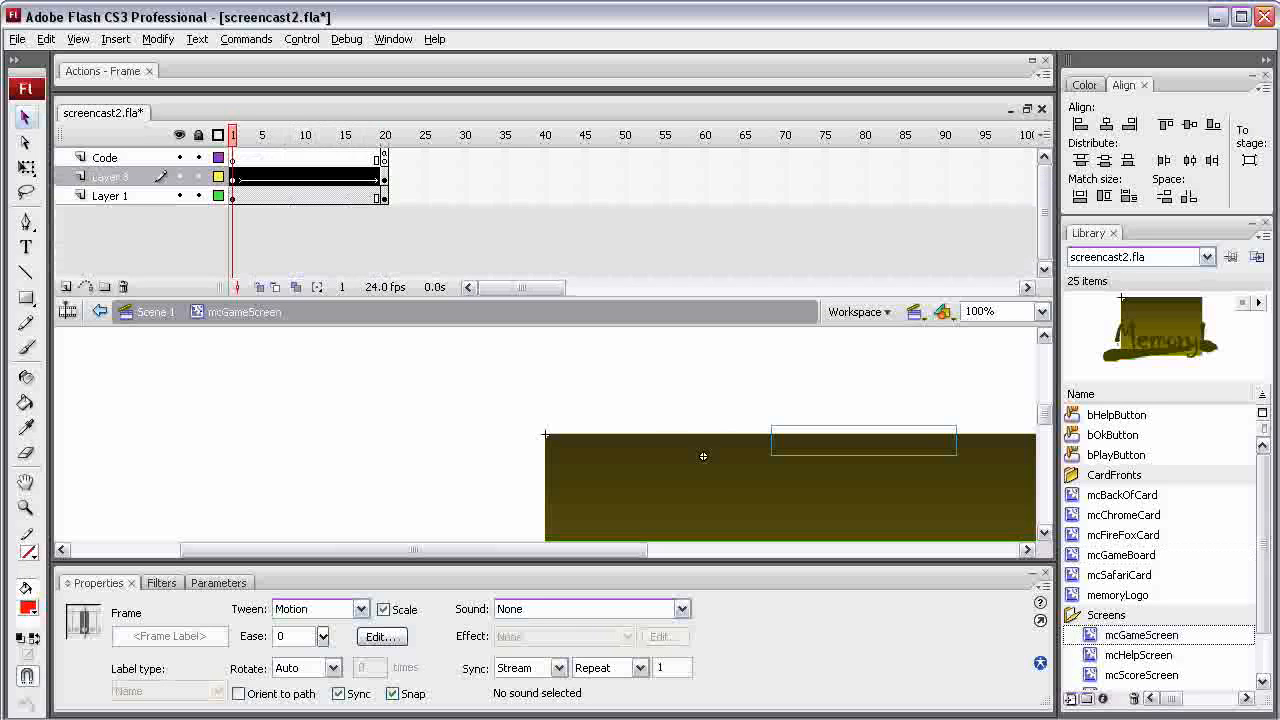
key("Return")
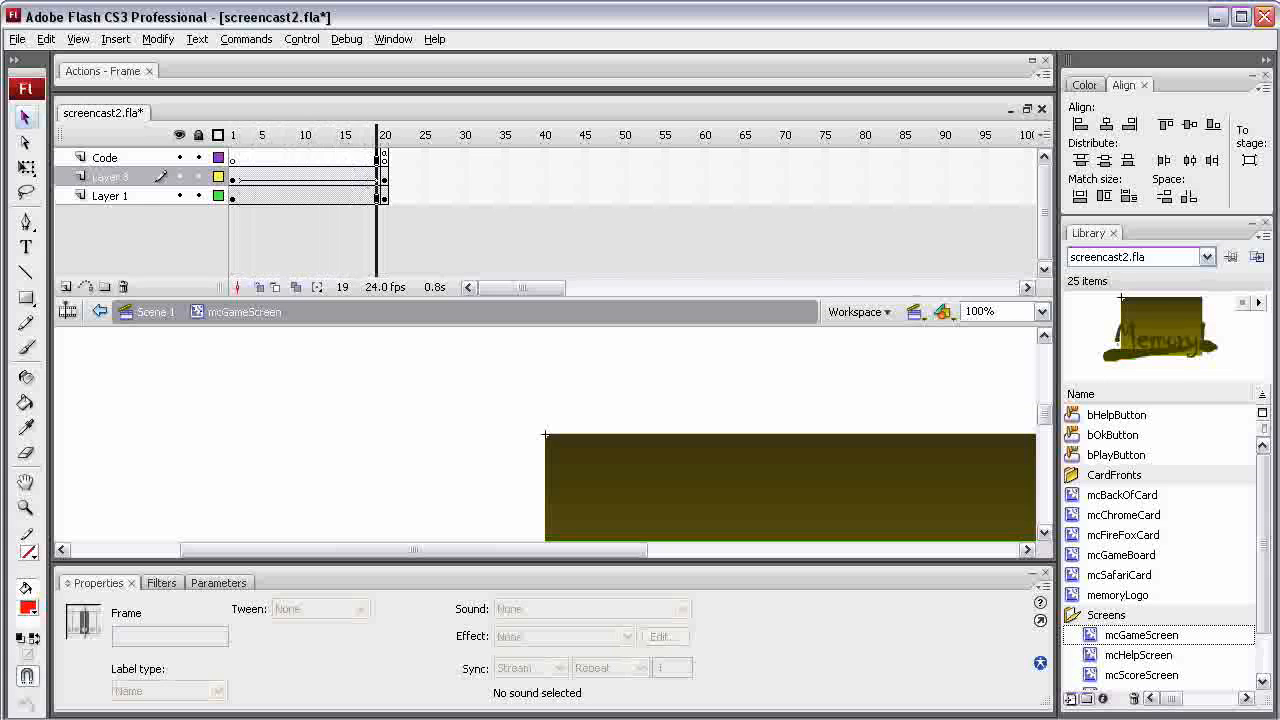
Return to Scene 1, show the timeline again, play the main animation, and move the playhead to frame 69
left_click(155, 312)
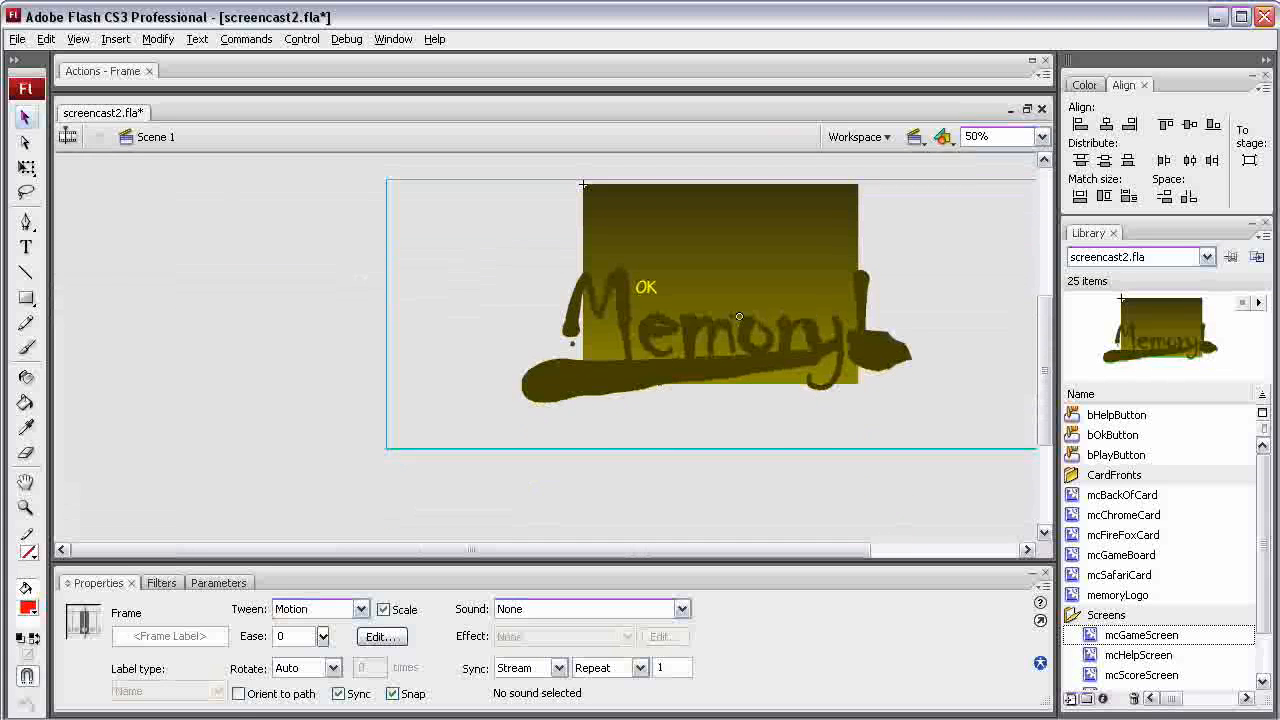
left_click(67, 136)
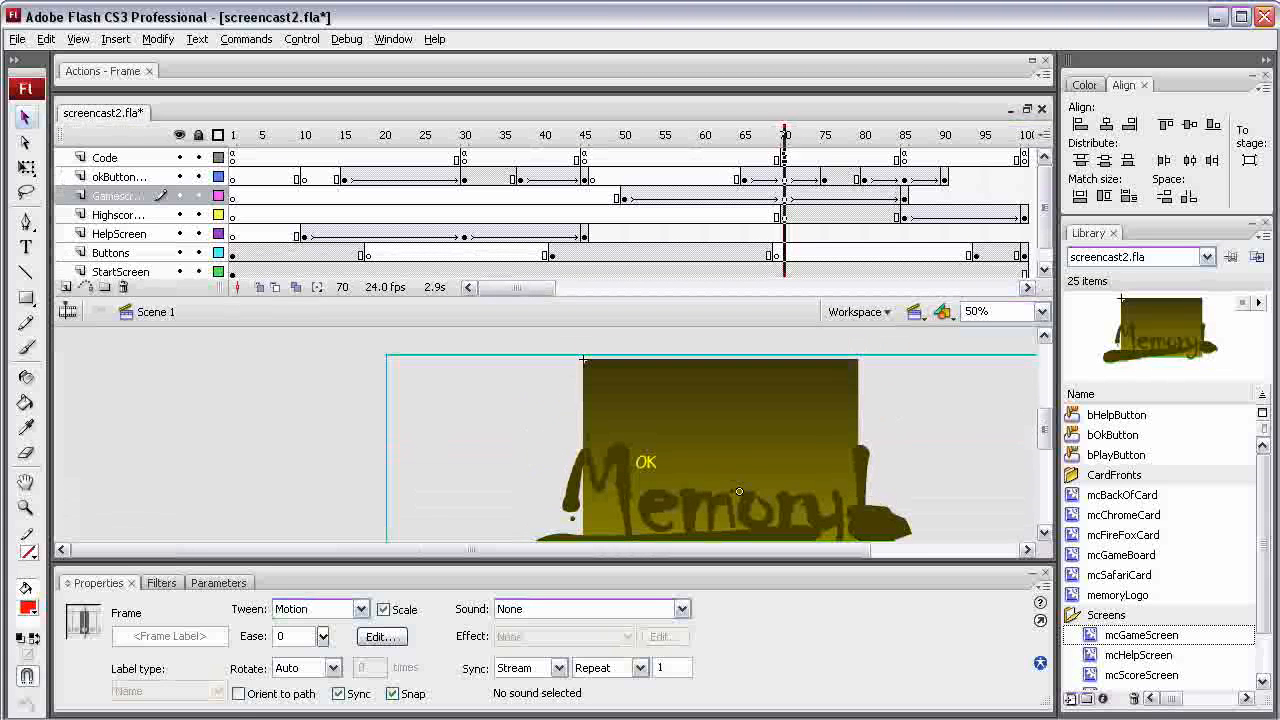
key("Return")
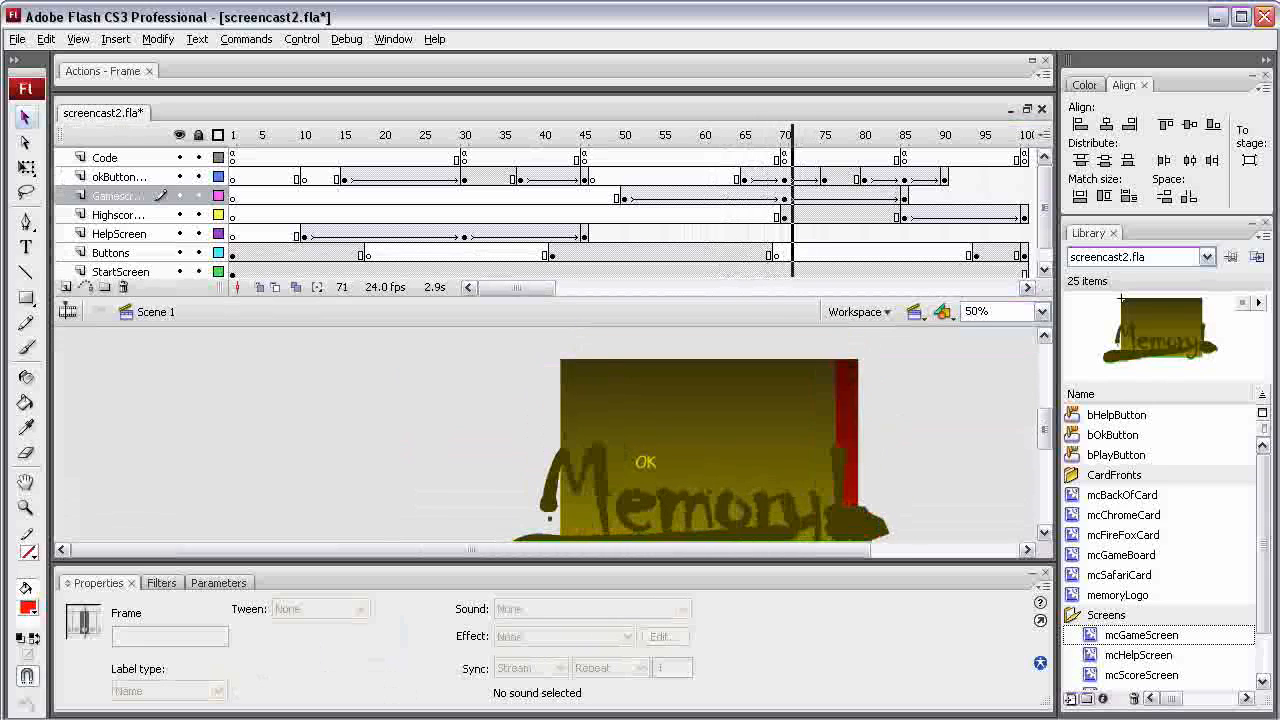
left_click_drag(792, 135, 776, 135)
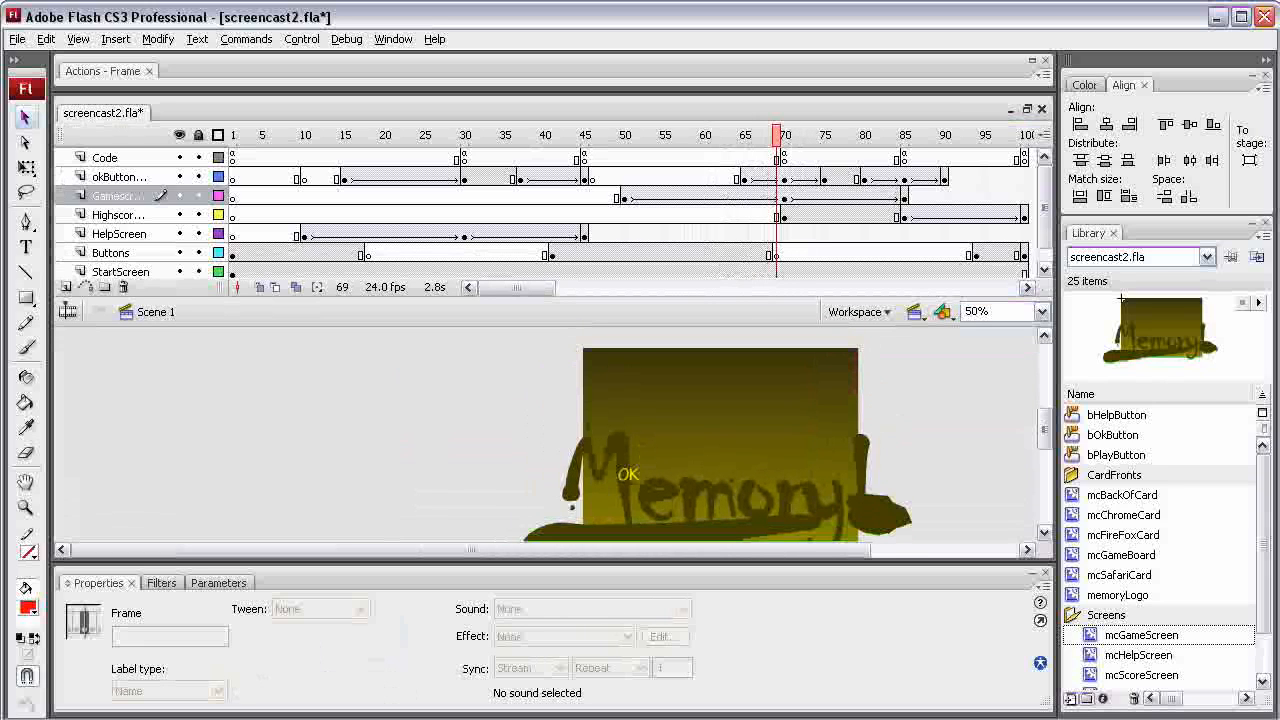